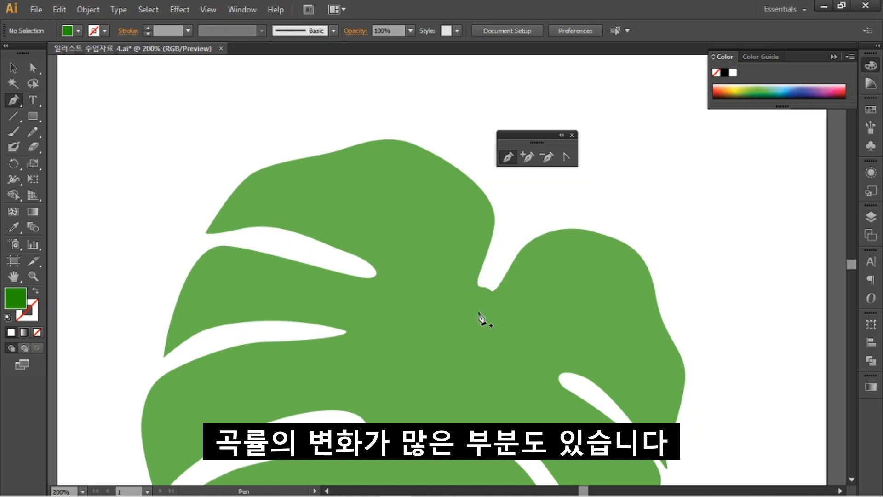
Examine the leaf's outline, lobes and slits to find a pointed spot for starting the trace
drag(461, 383, 396, 216)
drag(422, 378, 509, 264)
drag(397, 232, 418, 360)
drag(420, 274, 420, 367)
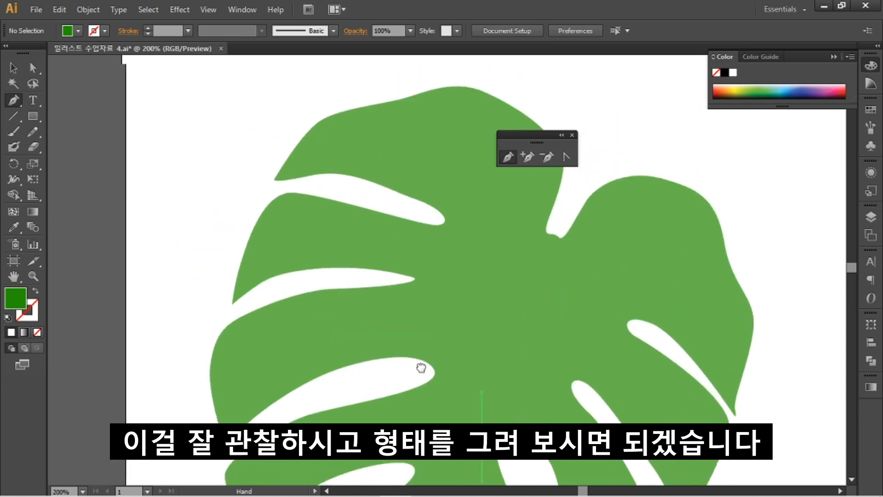
drag(416, 246, 415, 262)
drag(416, 203, 416, 290)
mouse_move(386, 246)
mouse_down()
mouse_move(386, 300)
mouse_move(410, 250)
mouse_up()
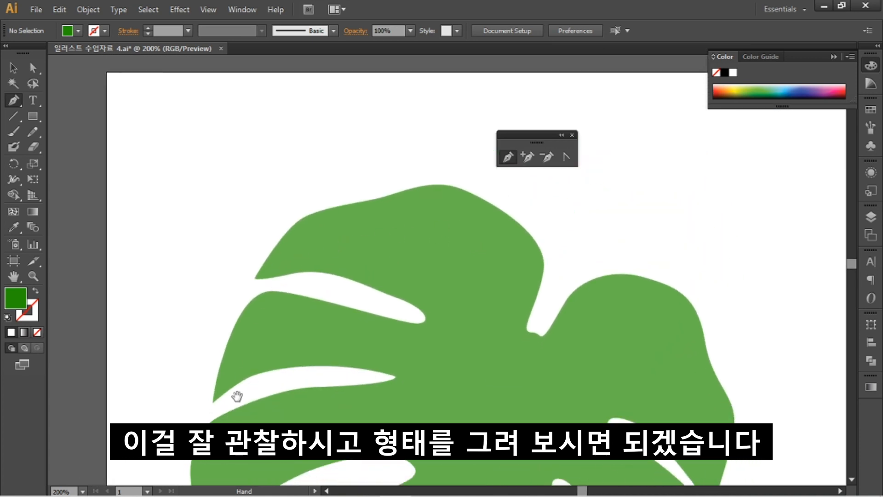
drag(237, 396, 244, 314)
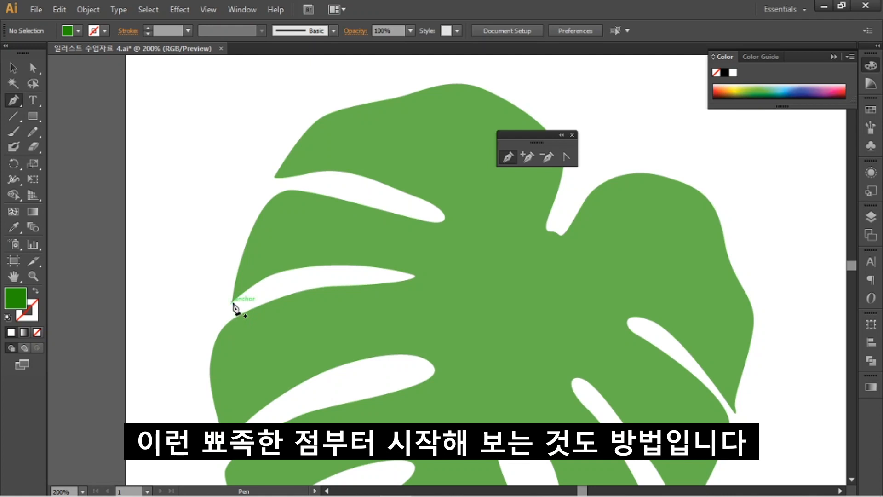
Start a Pen path at the sharp lobe tip beside the second slit on the leaf's left side, with a green stroke and no fill
click(233, 302)
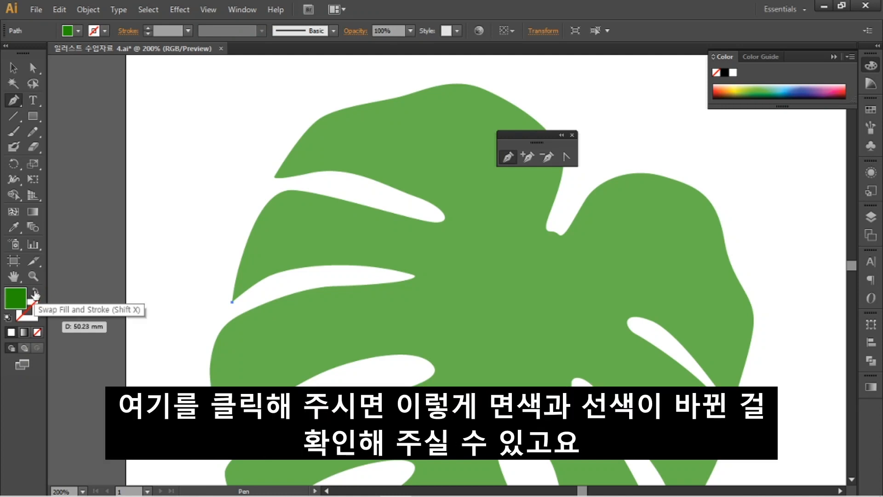
click(35, 295)
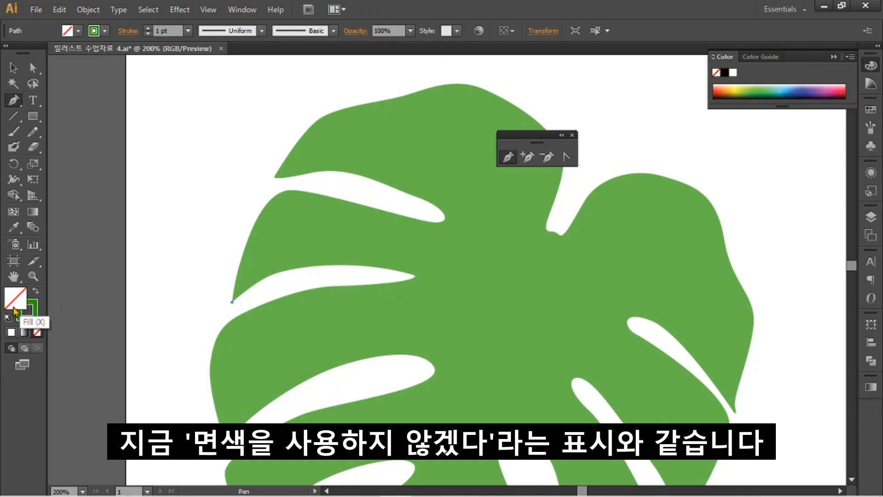
click(11, 333)
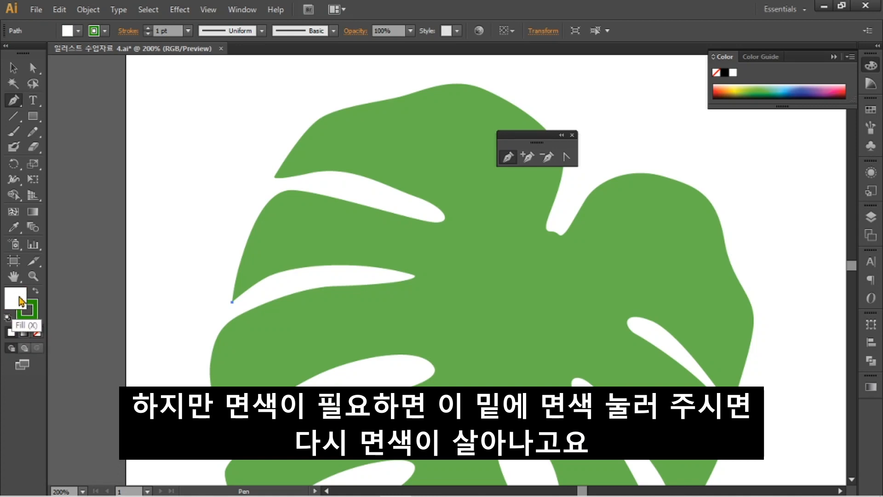
click(39, 335)
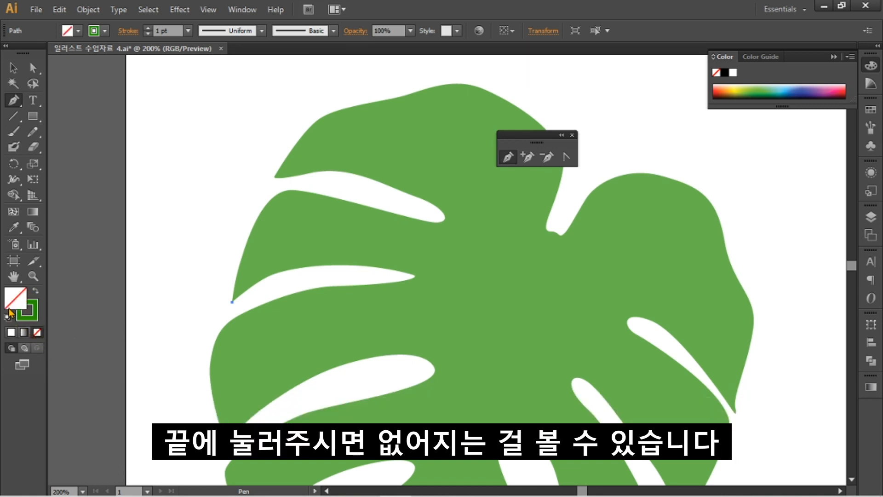
Remove the path's stroke colour and turn a solid stroke colour back on
click(35, 319)
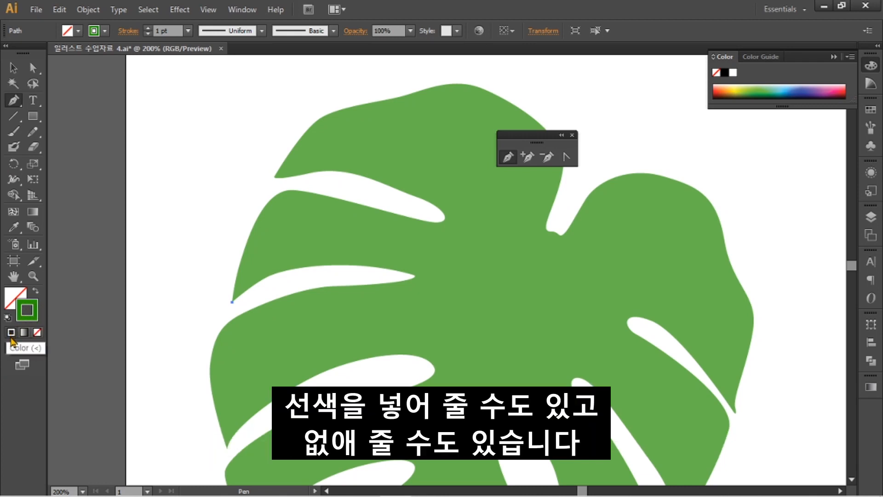
click(37, 333)
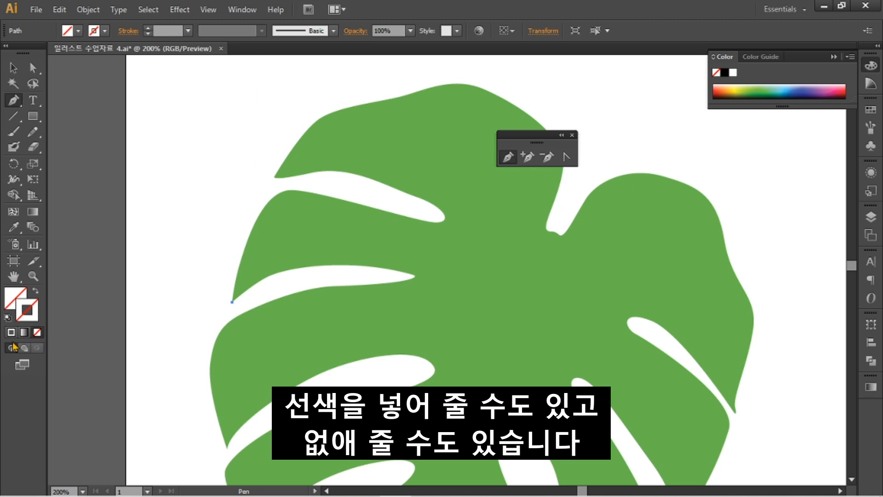
click(12, 334)
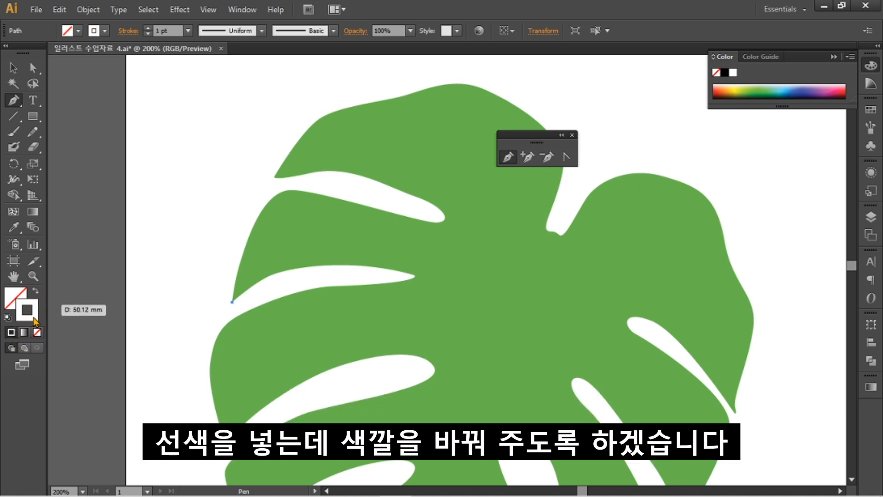
double_click(33, 318)
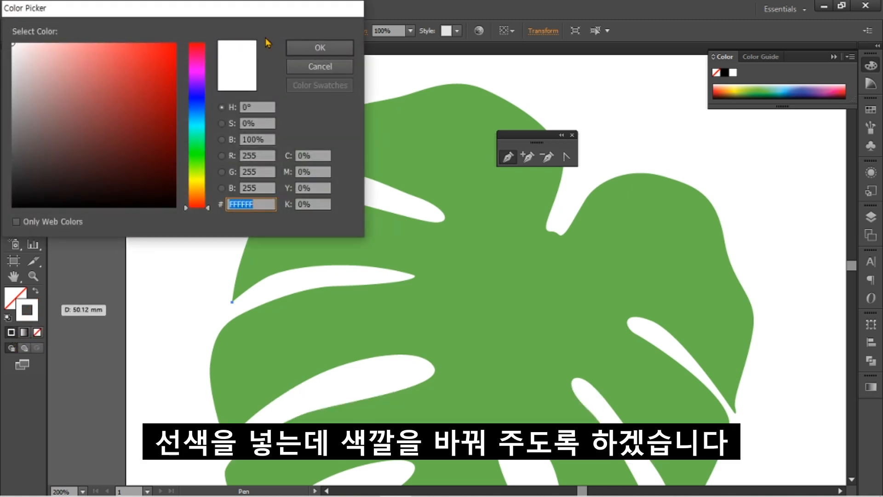
click(309, 66)
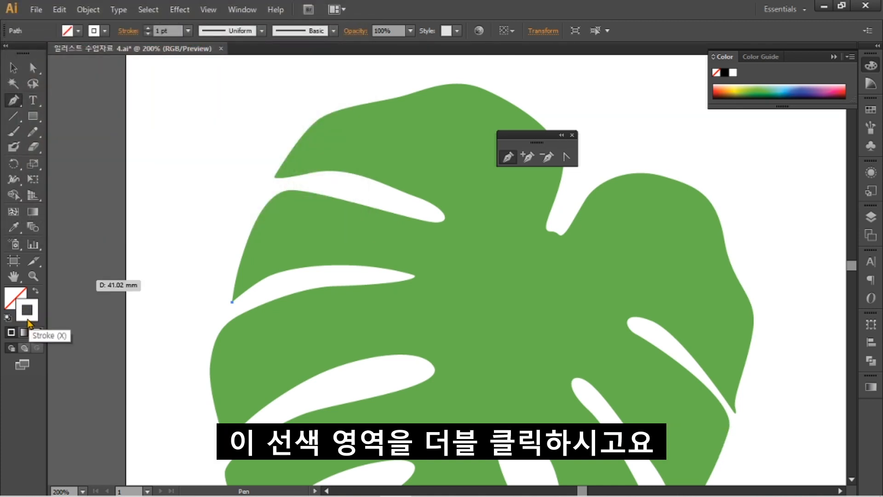
Set the path's stroke to a bright red that stands out against the green leaf
double_click(28, 320)
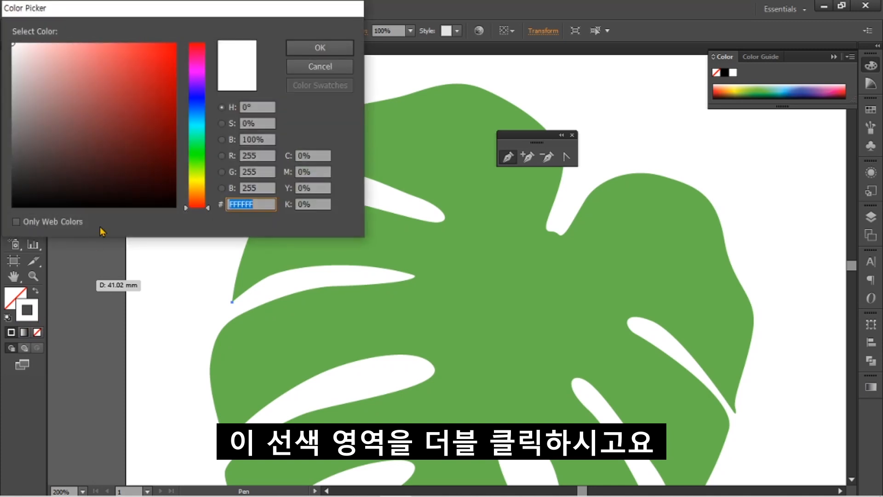
click(175, 44)
click(197, 47)
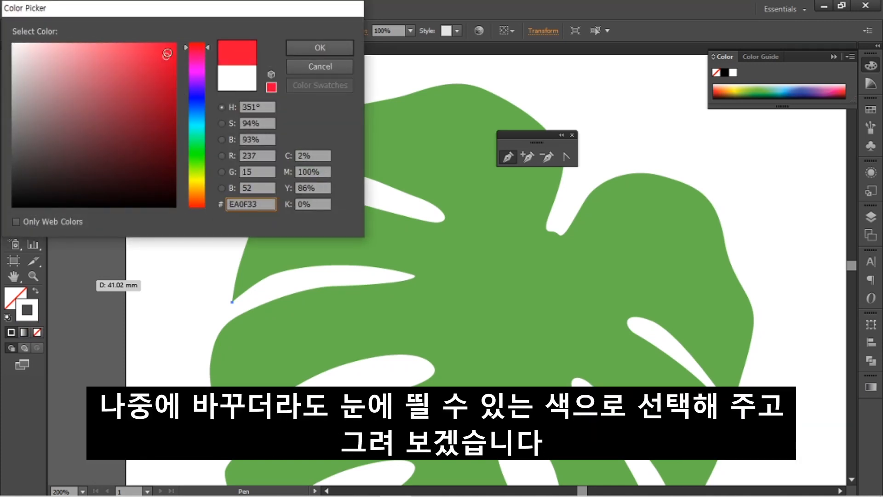
click(324, 48)
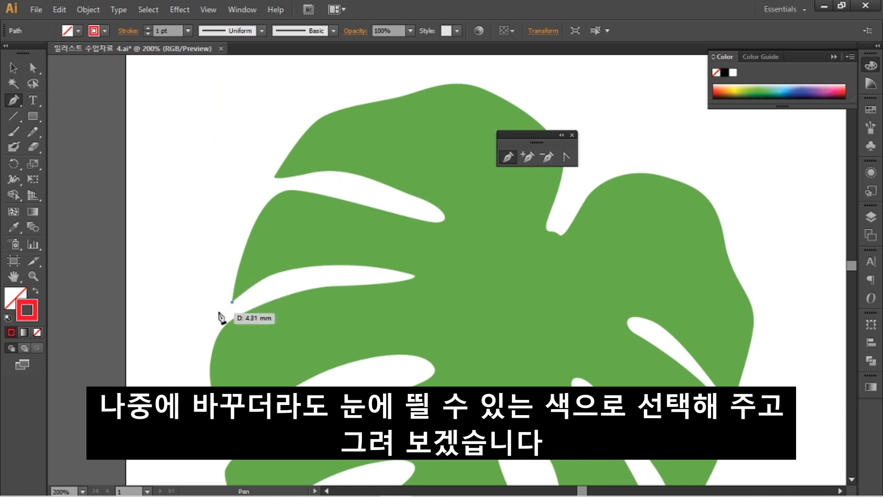
Trace the slit's upper edge, its narrow inner end and back along its lower edge with curved Pen segments
drag(280, 274, 301, 271)
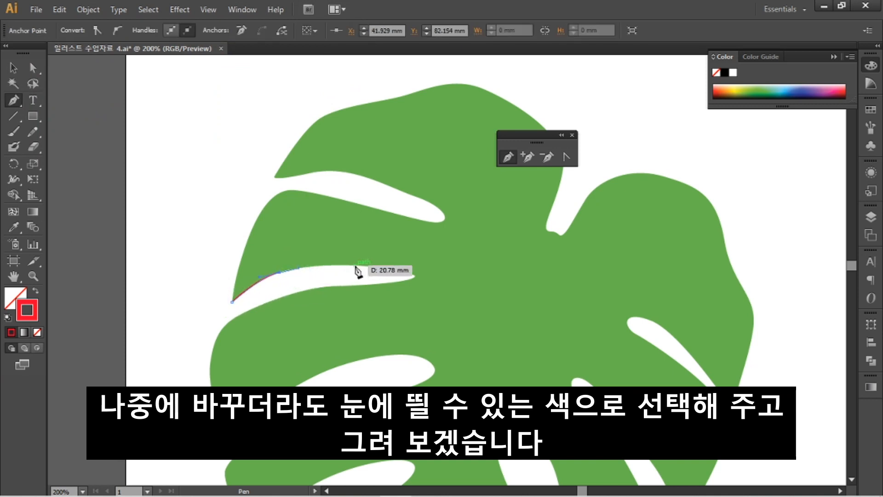
drag(355, 266, 404, 282)
key(ctrl+z)
ctrl+click(389, 278)
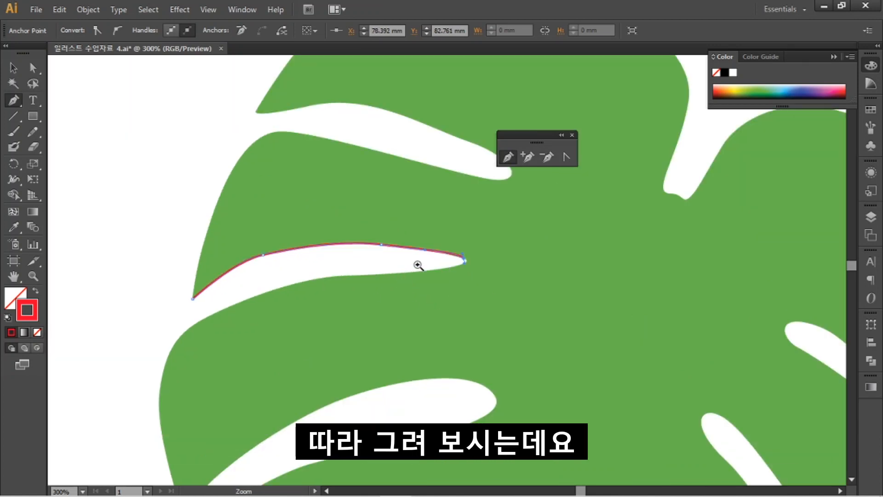
ctrl+click(450, 285)
drag(499, 258, 533, 264)
drag(465, 273, 446, 275)
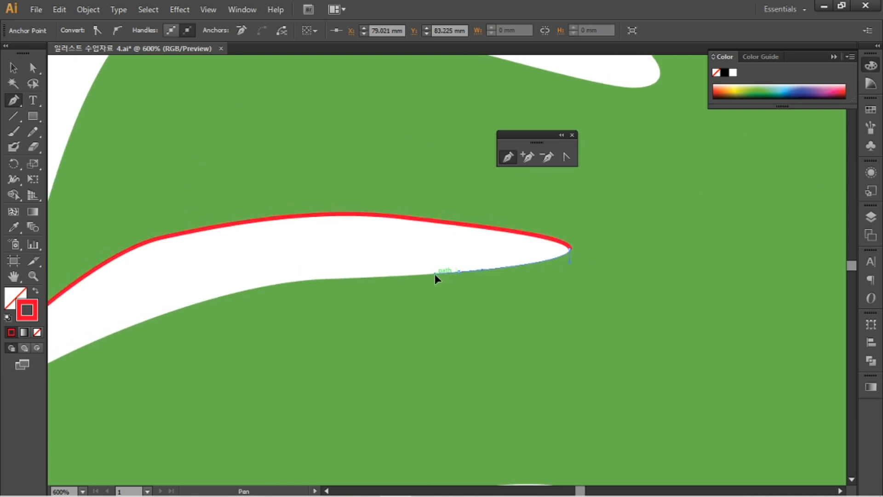
mouse_move(386, 290)
mouse_down()
mouse_move(453, 282)
mouse_move(397, 277)
mouse_up()
Continue the path around the next lobe's outer edge and place a corner anchor at its sharp lower tip
key(space)
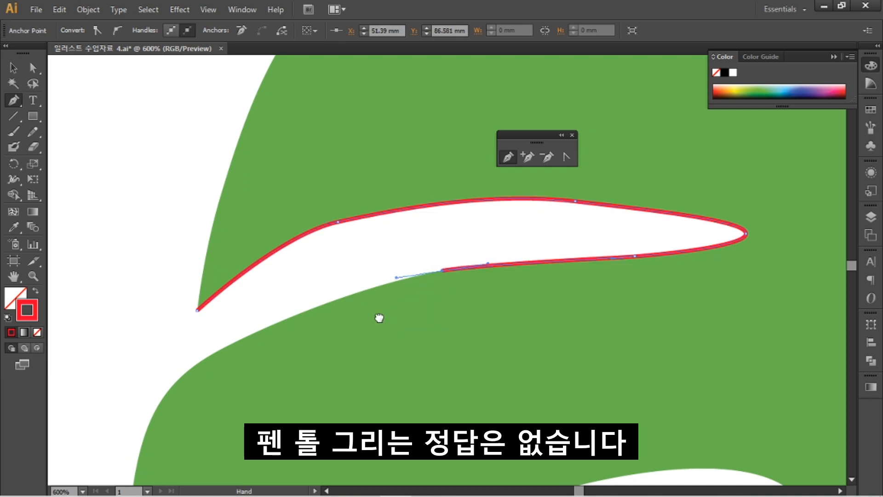
drag(379, 318, 497, 238)
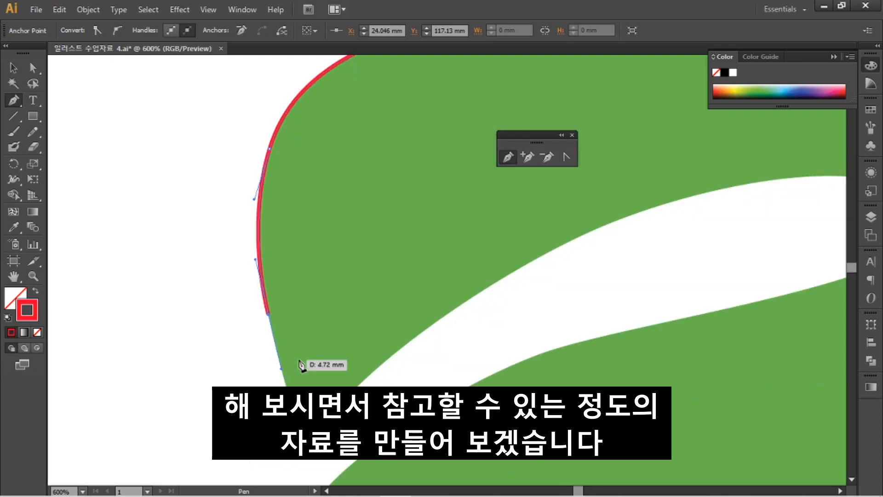
key(space)
drag(306, 365, 291, 288)
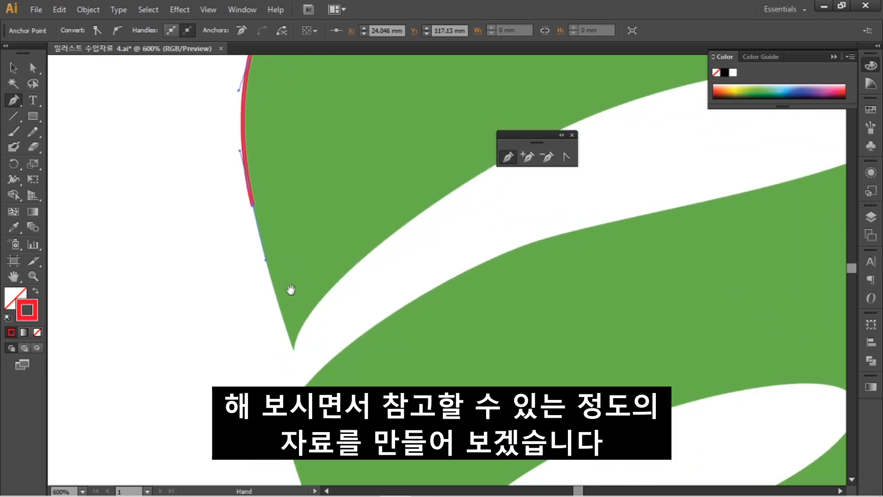
click(294, 350)
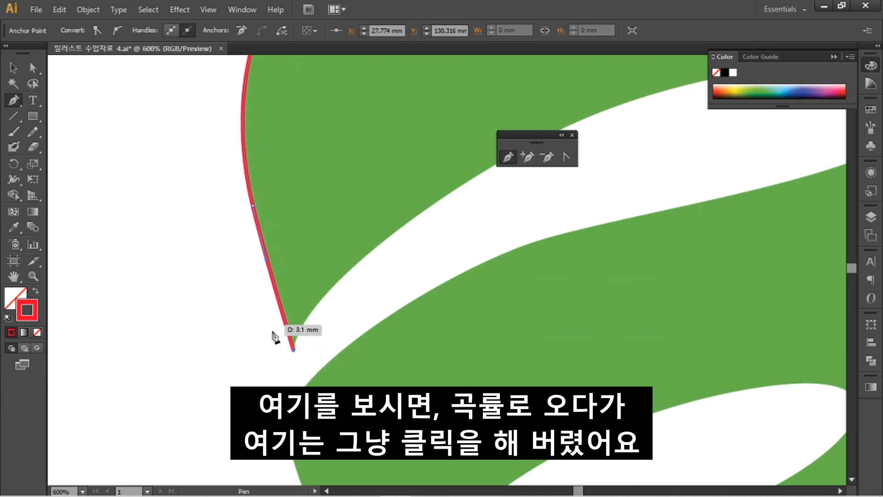
click(293, 352)
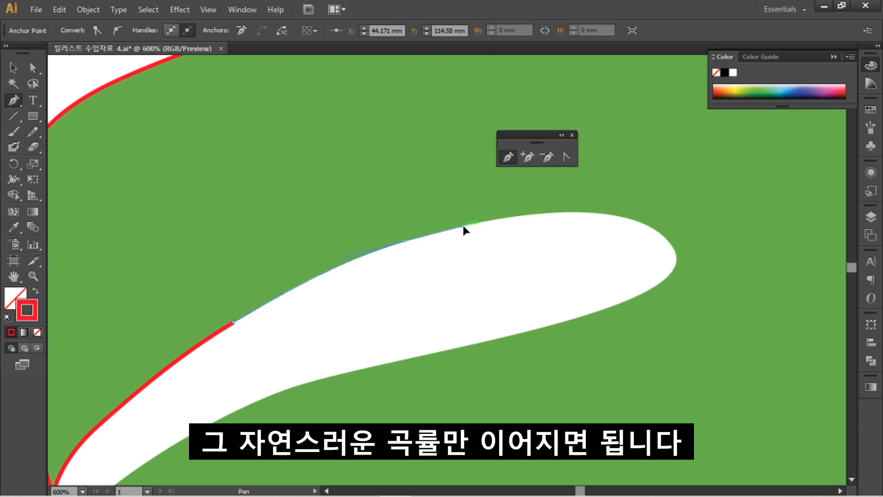
Trace the upper edge of the next slit with smooth curve anchors up to its rounded inner end
mouse_move(463, 227)
mouse_down()
mouse_move(517, 240)
mouse_move(397, 275)
mouse_up()
key(space)
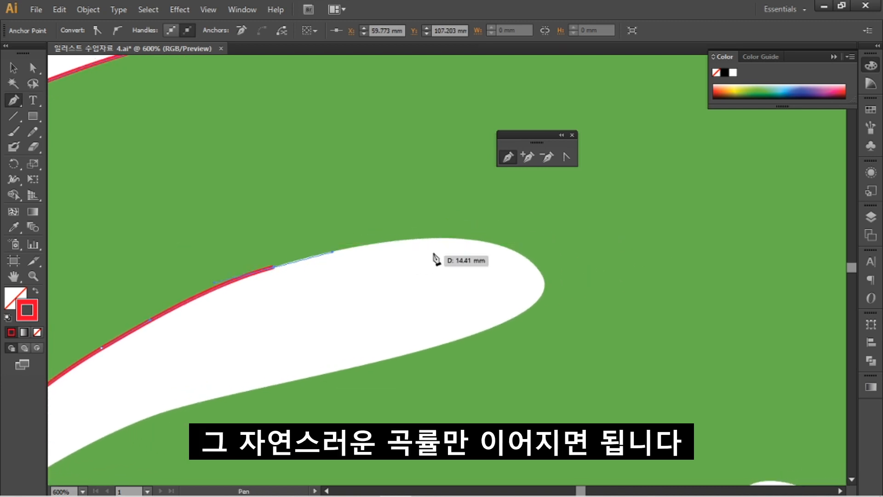
mouse_move(475, 240)
mouse_down()
mouse_move(510, 239)
mouse_move(517, 249)
mouse_up()
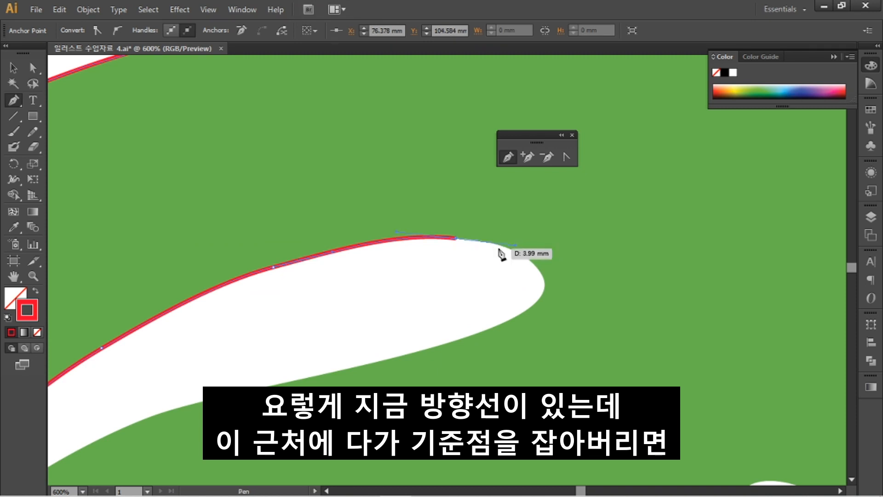
Try adding a curve anchor very close to the previous one near the slit's rounded inner end
drag(498, 244, 516, 259)
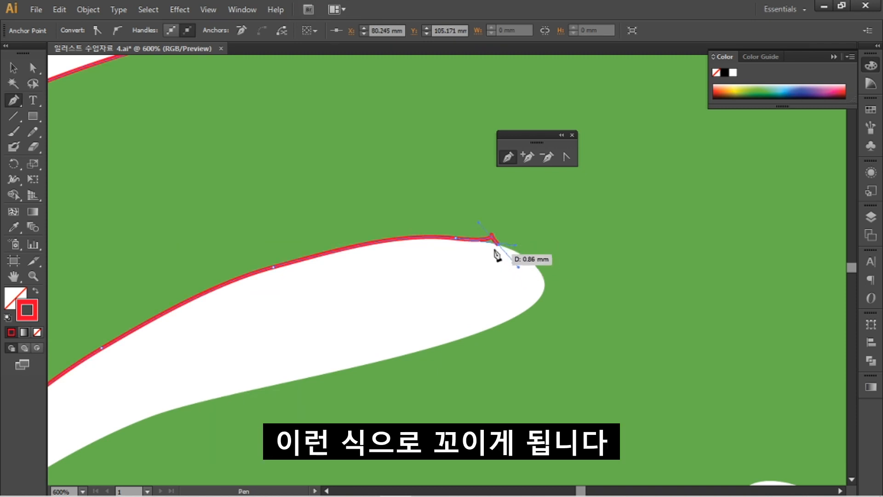
click(490, 236)
drag(494, 258, 547, 294)
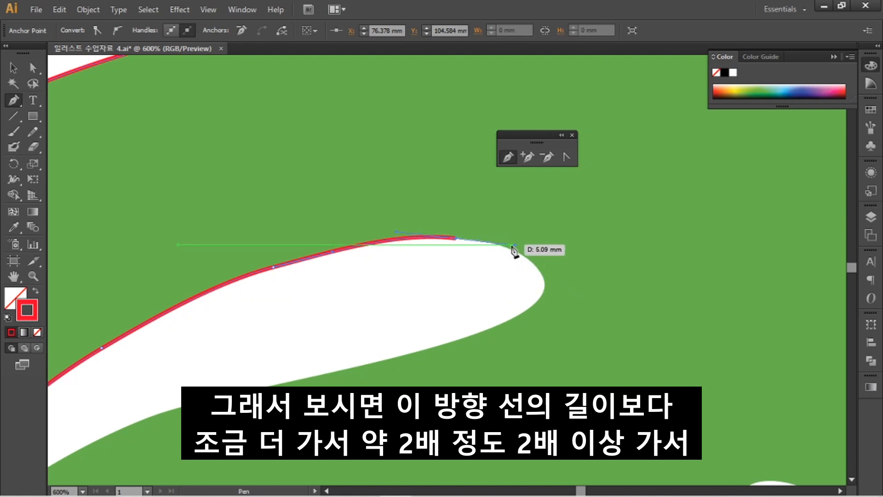
Trace around the slit's rounded inner end and back along its lower edge using widely spaced curve anchors
click(545, 286)
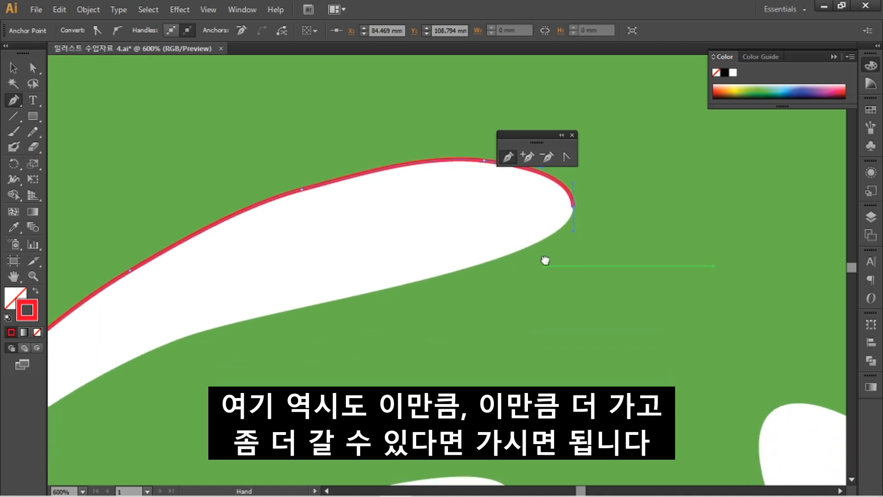
drag(524, 346, 544, 258)
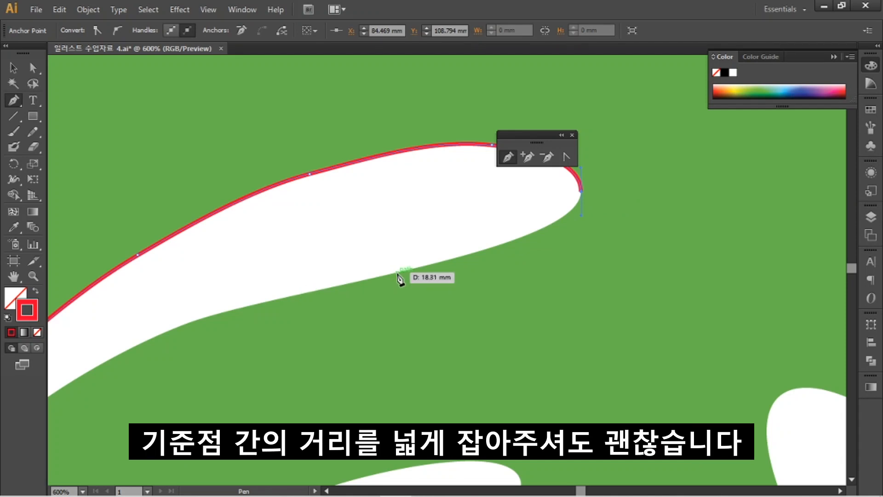
drag(397, 273, 291, 294)
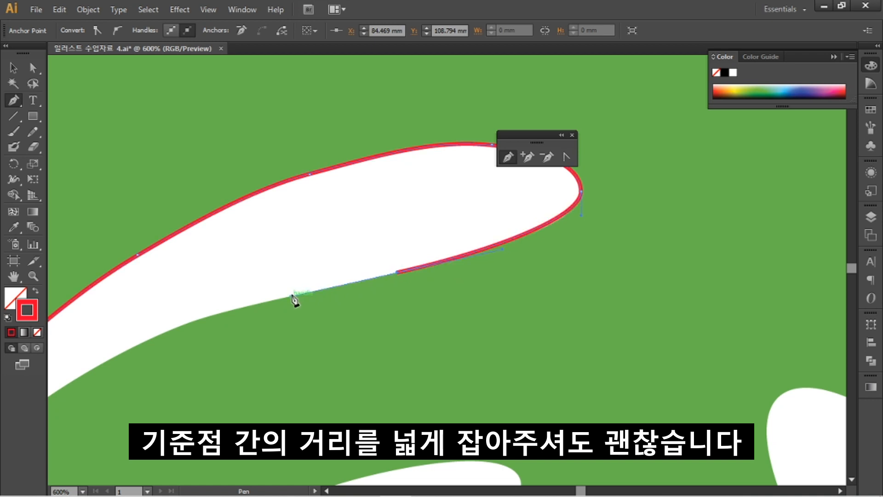
drag(373, 312, 392, 301)
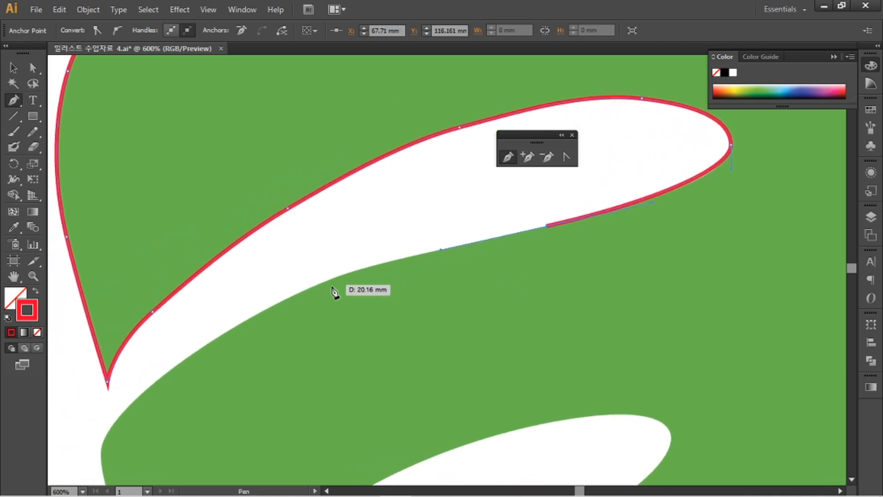
drag(311, 288, 291, 297)
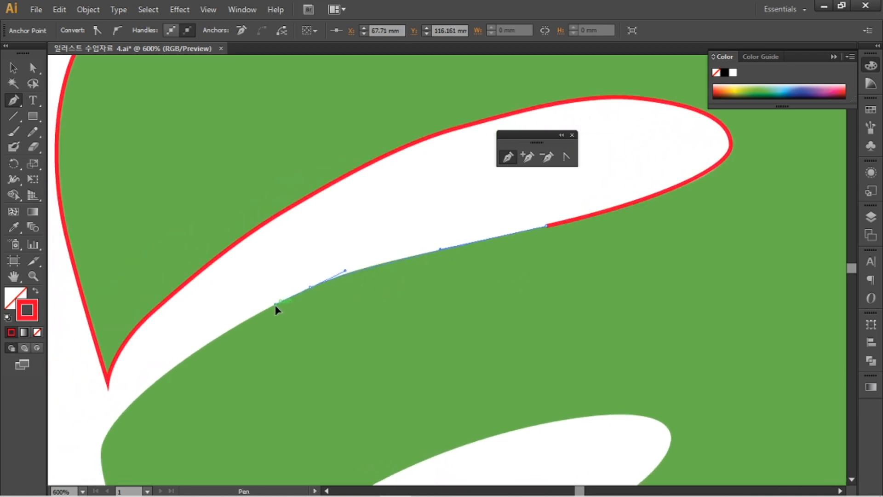
click(273, 304)
Continue the path along the slit's lower edge and around the next lobe's rounded outer corner with smooth curve anchors
drag(339, 343, 483, 247)
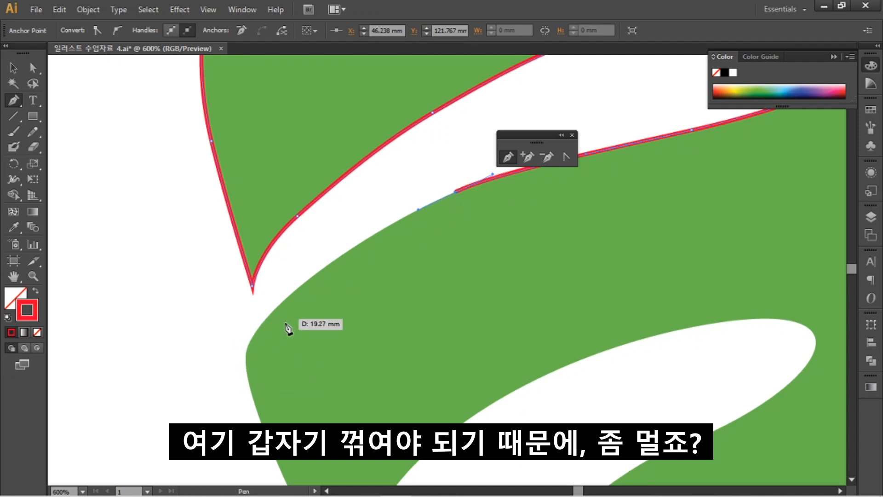
click(312, 276)
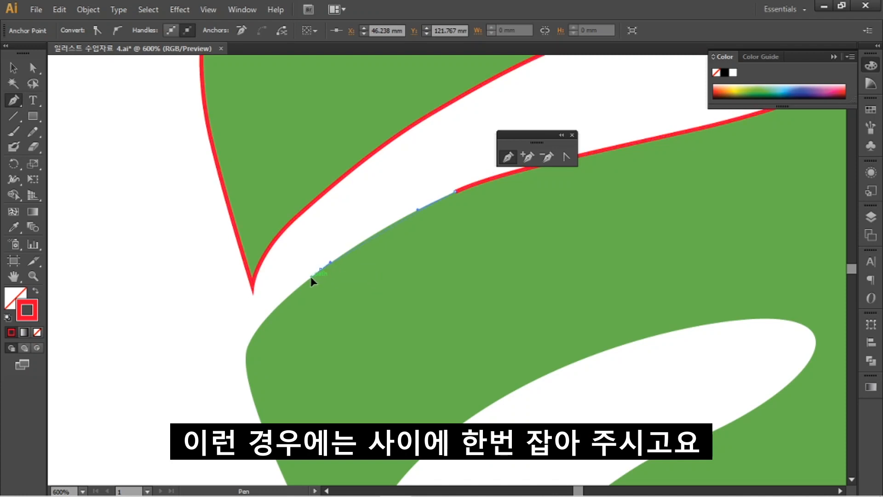
scroll(294, 317, down, 5)
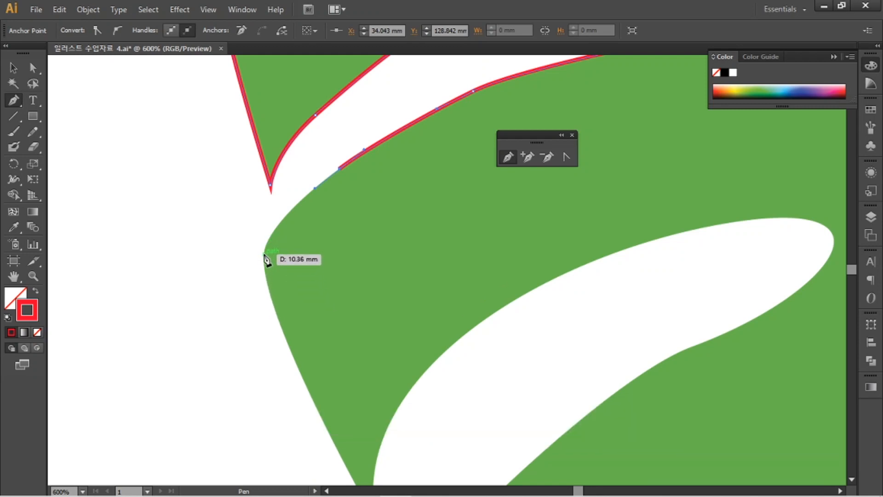
drag(265, 248, 264, 258)
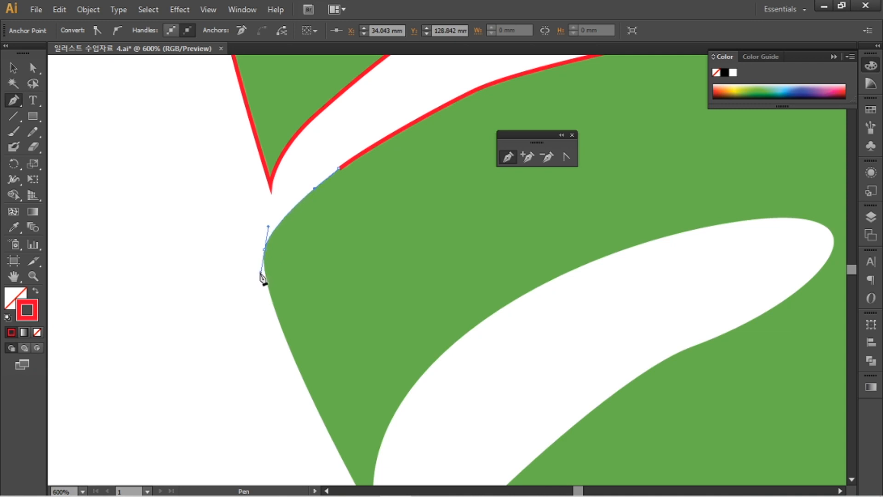
Trace the lobe's outer edge downward with a curve anchor midway and a corner anchor at its sharp lower tip
drag(320, 346, 280, 252)
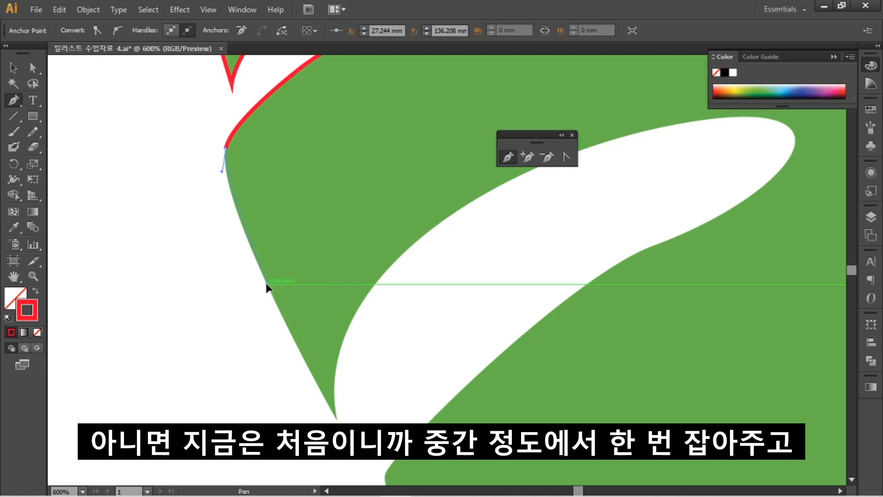
drag(267, 283, 291, 333)
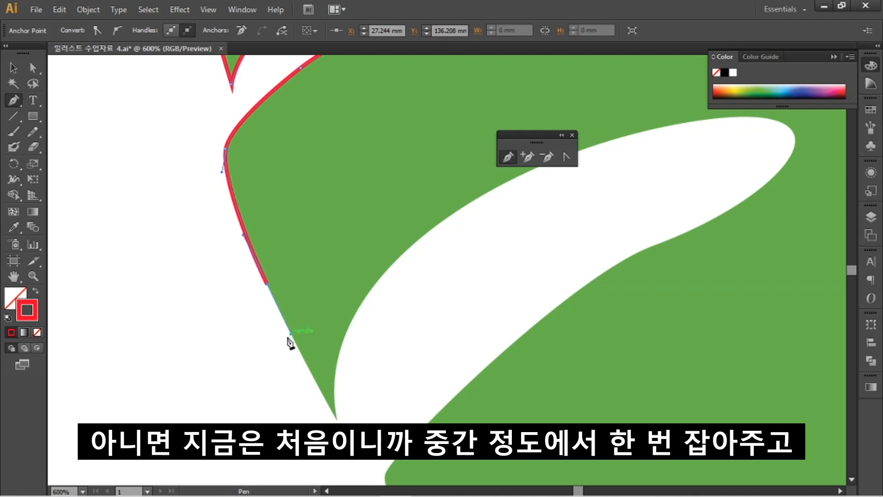
click(337, 420)
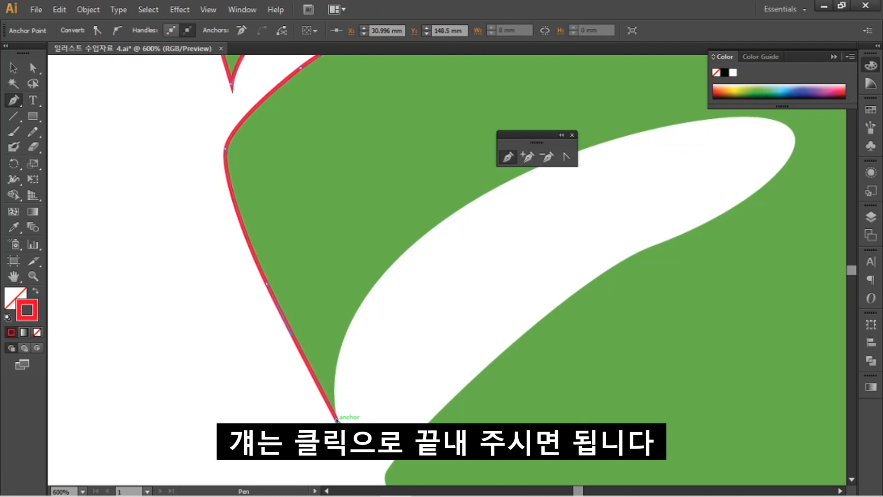
Trace the upper edge of the next slit from the lobe tip to its rounded inner end with widely spaced curve anchors
drag(397, 294, 293, 308)
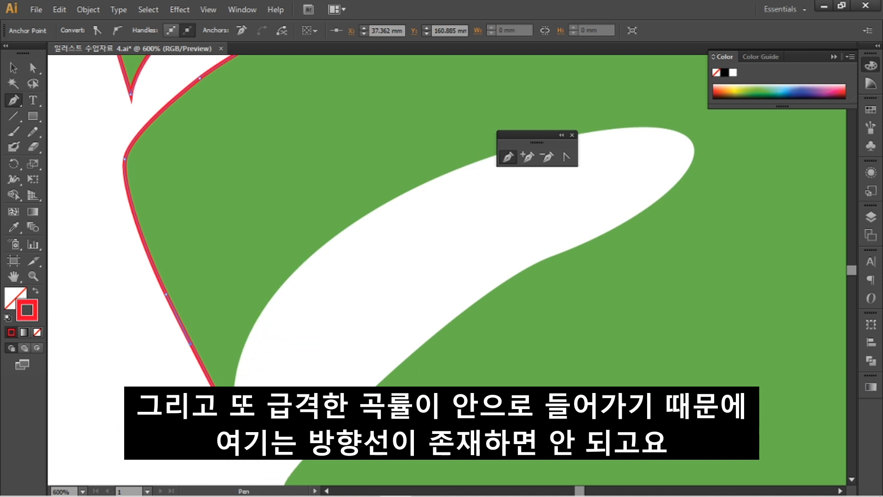
click(289, 278)
drag(289, 278, 355, 225)
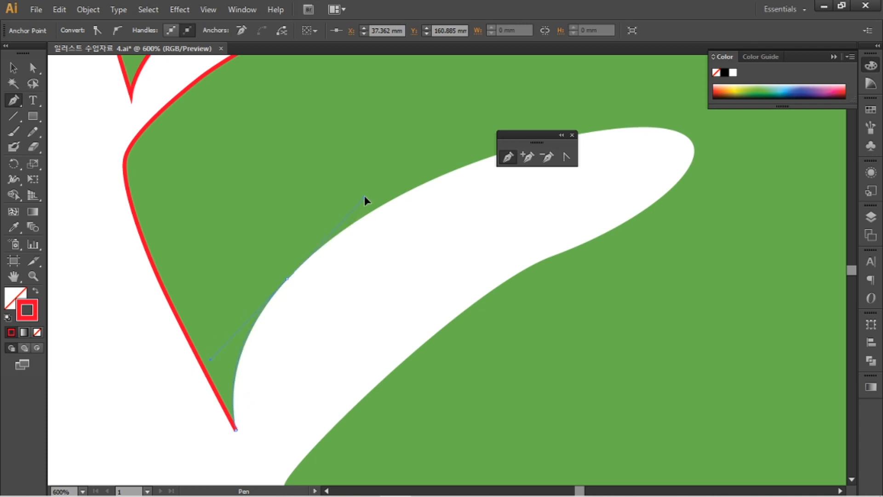
drag(371, 193, 362, 195)
scroll(398, 258, up, 3)
scroll(398, 258, right, 5)
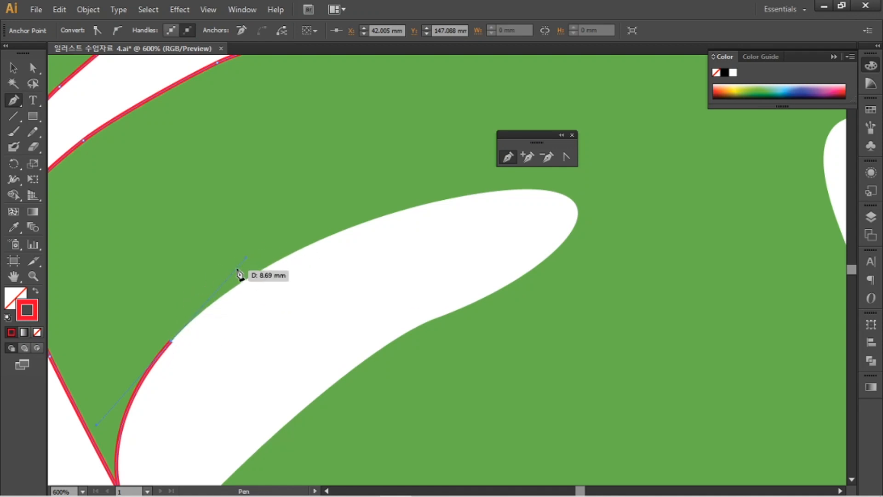
click(396, 213)
drag(415, 209, 415, 208)
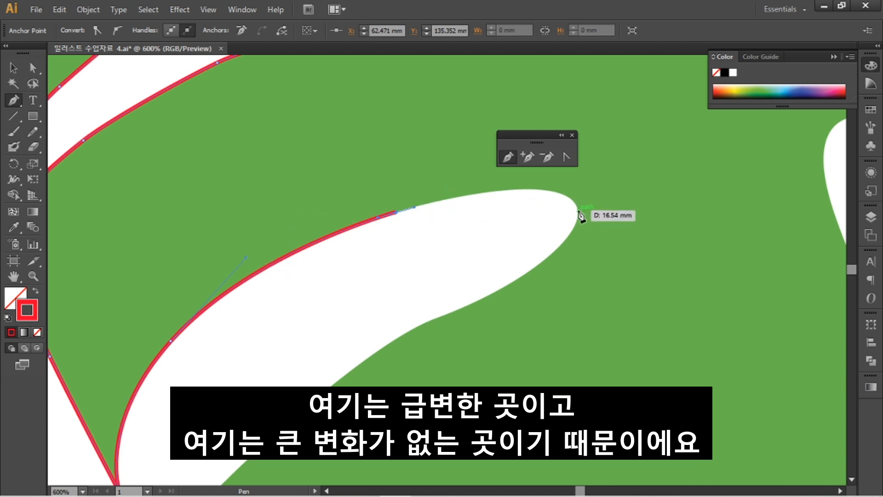
drag(578, 211, 591, 266)
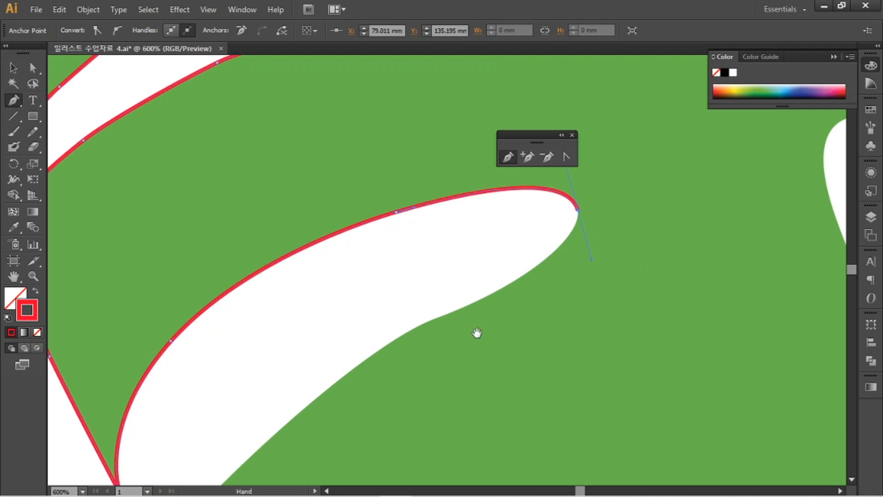
Try curve anchors at two different spots on the slit's lower edge to round its inner end, undoing each one
drag(475, 333, 493, 276)
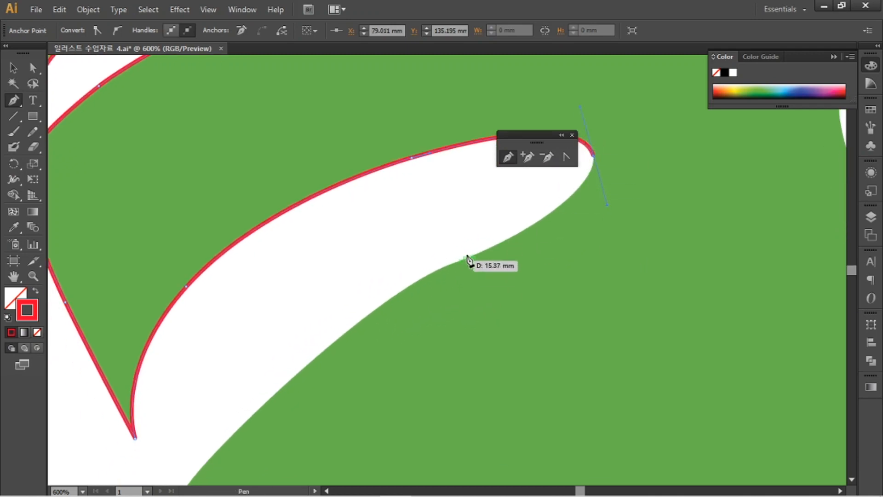
drag(469, 257, 446, 262)
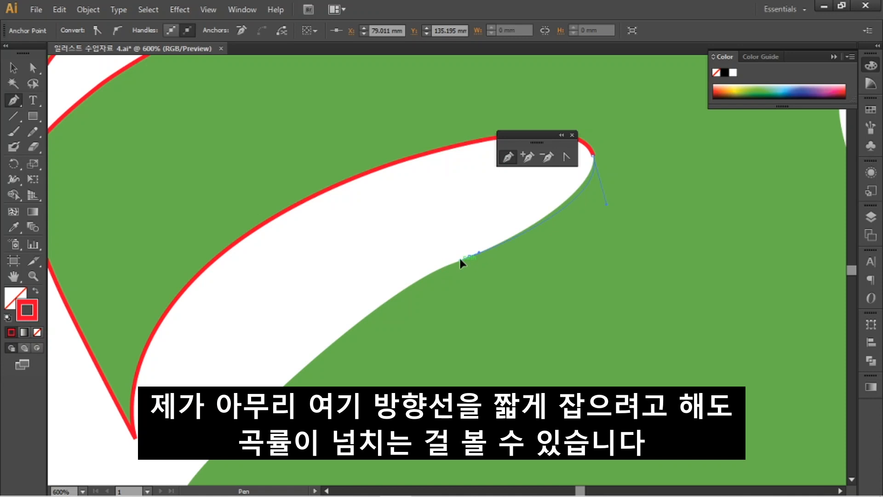
drag(451, 263, 451, 263)
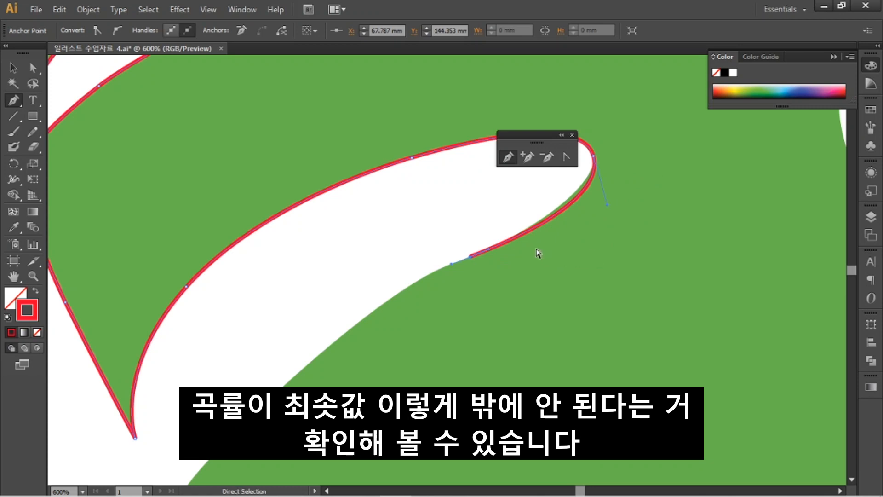
key(ctrl+z)
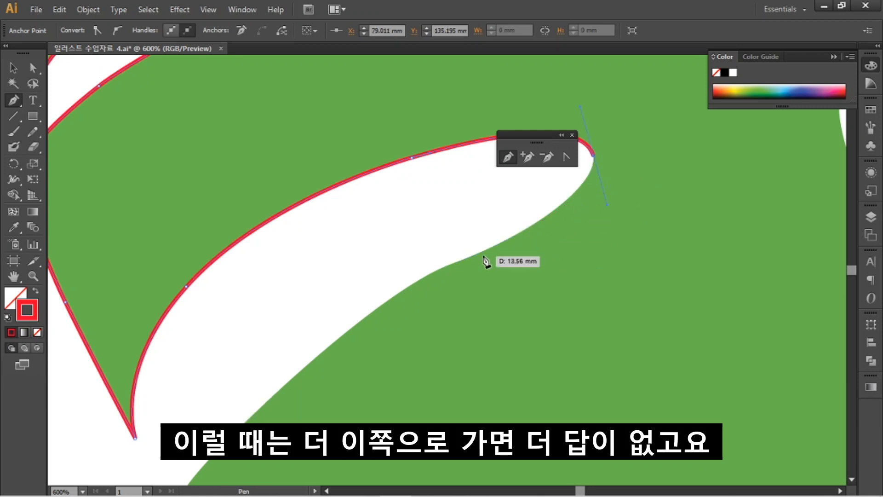
drag(563, 202, 548, 226)
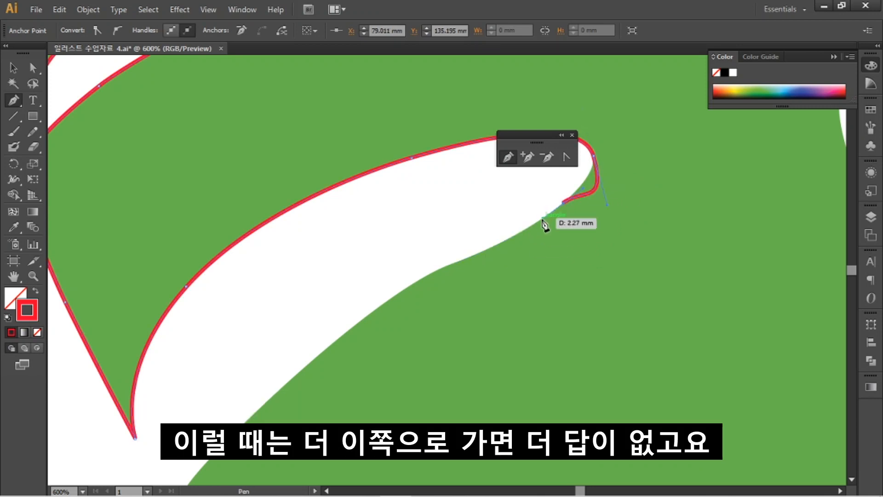
key(ctrl+z)
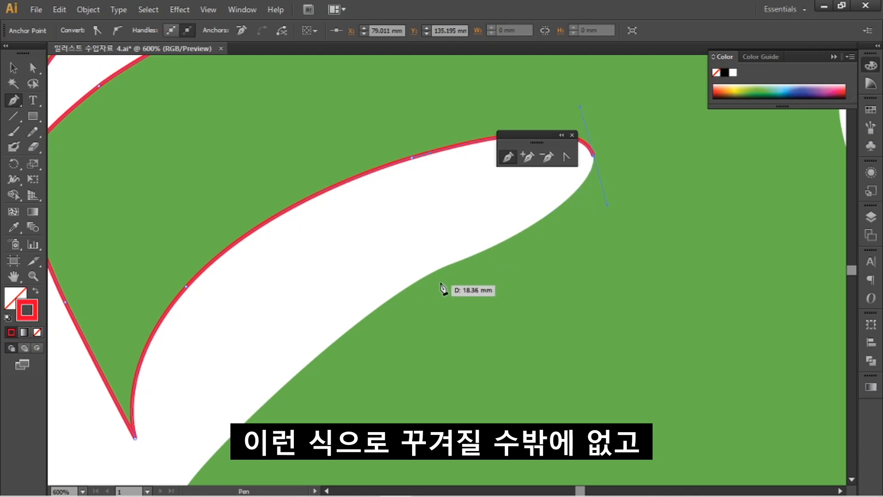
Place a curve anchor at the bend in the slit's lower edge and fit the segment by adjusting its direction handles with Direct Selection
drag(450, 264, 419, 280)
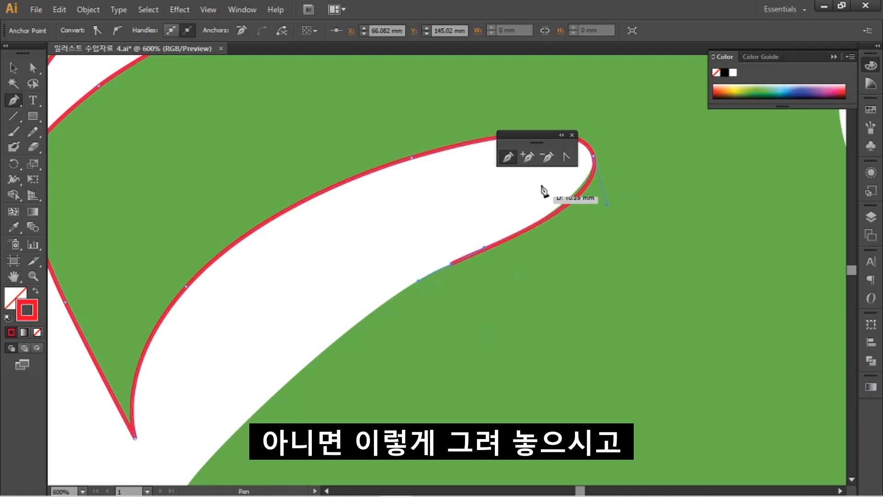
click(33, 68)
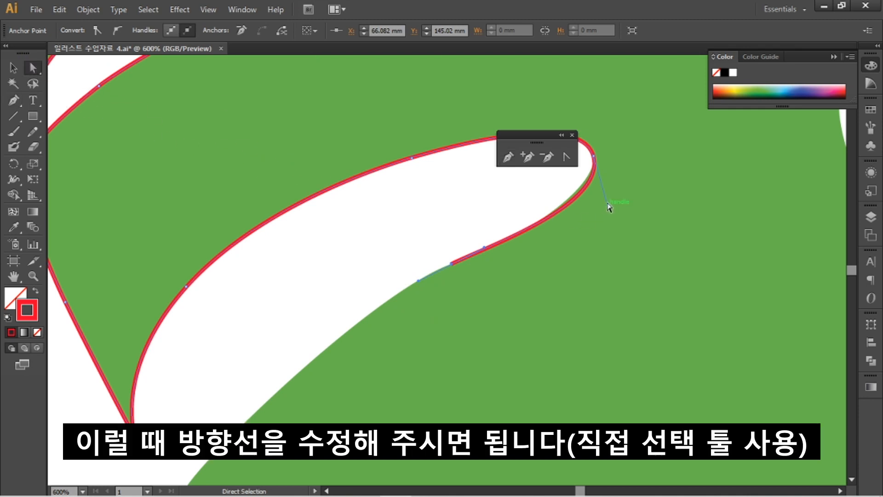
drag(608, 204, 602, 193)
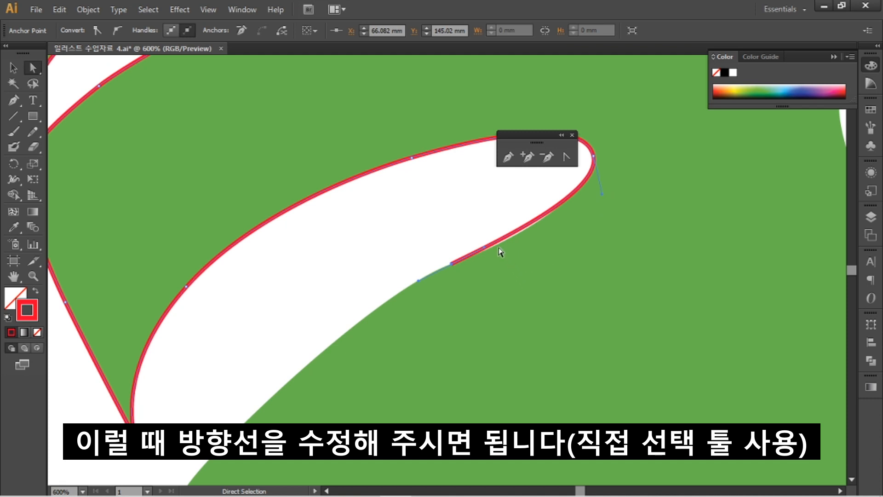
drag(490, 249, 492, 257)
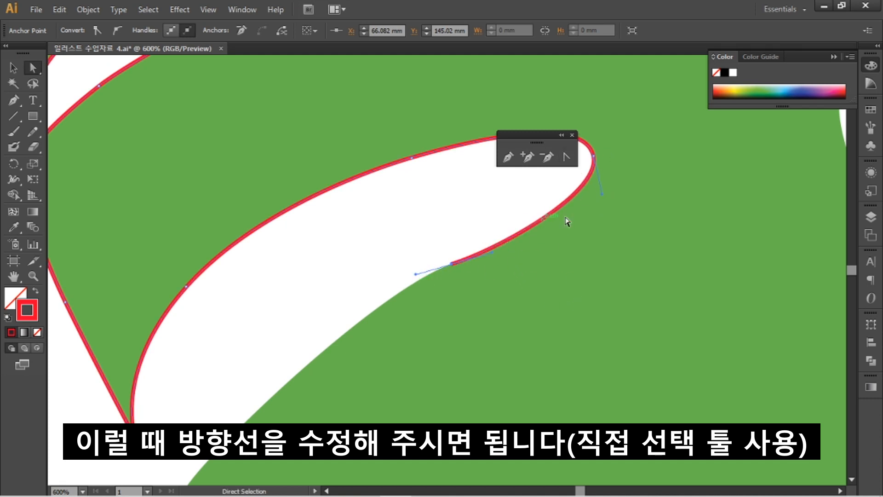
click(595, 158)
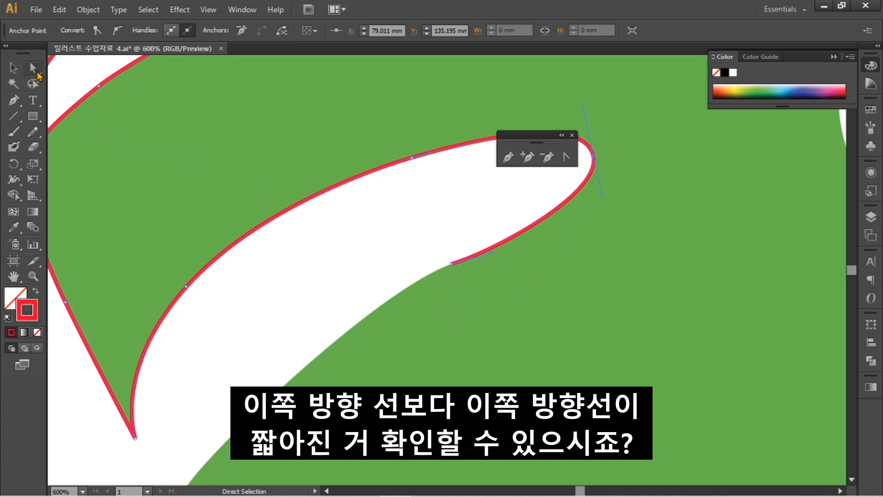
Resume the path with the Pen tool by pulling a new handle from its open endpoint, and extend it along the slit's lower edge
click(507, 157)
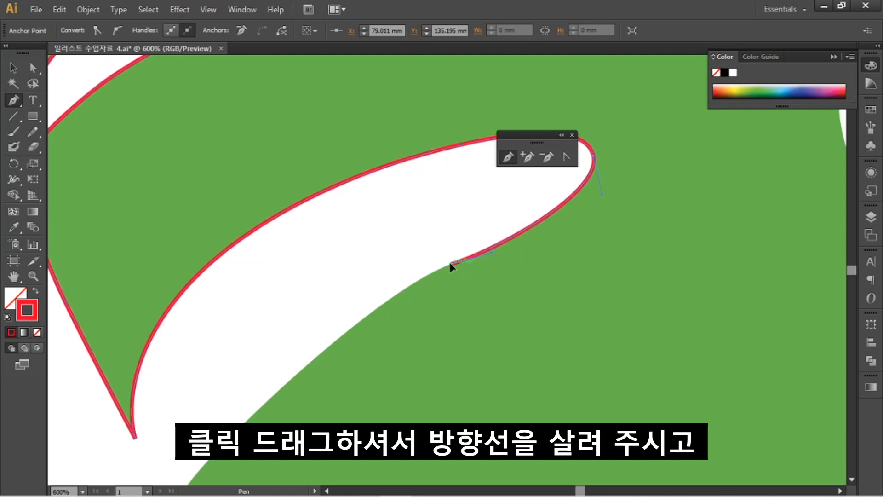
drag(451, 263, 418, 275)
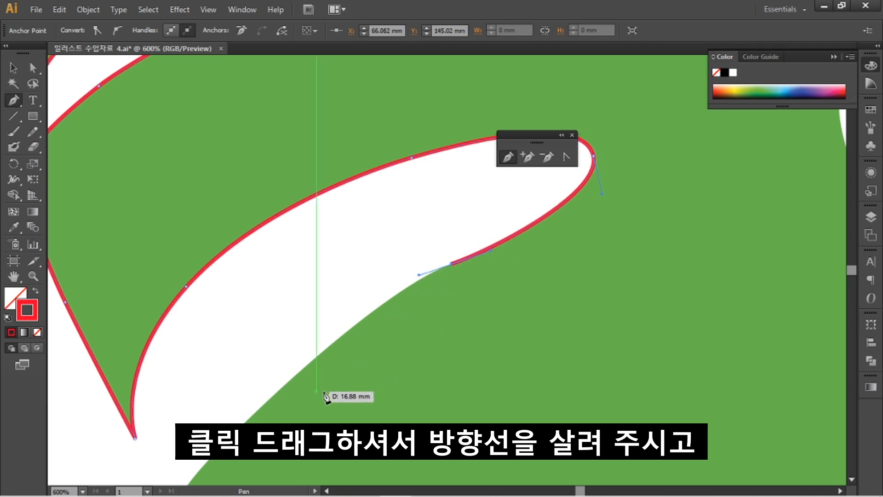
key(space)
drag(360, 370, 430, 284)
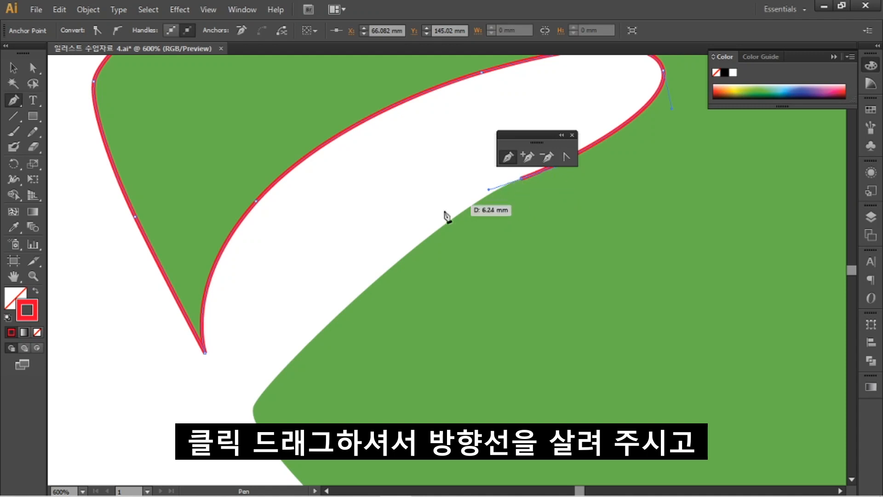
drag(345, 309, 303, 351)
scroll(303, 331, down, 3)
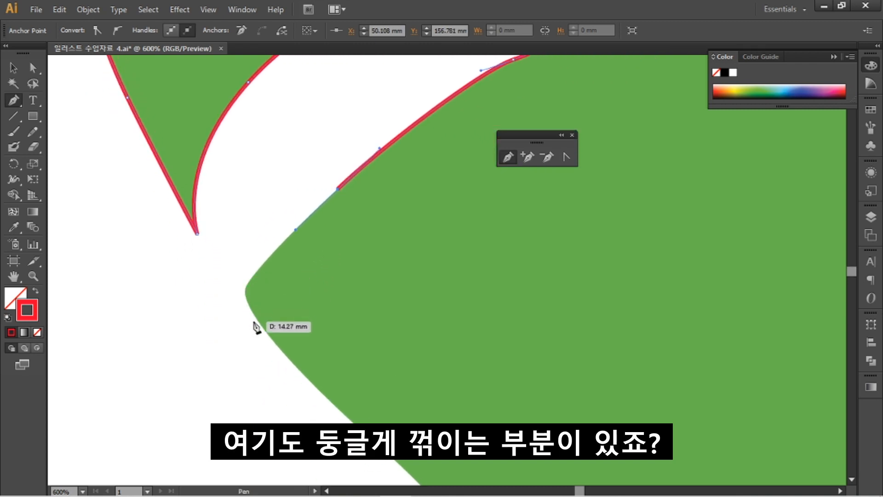
Try a curve anchor at the lowest lobe's rounded outer corner and another down its outer edge, and undo both
ctrl+click(248, 298)
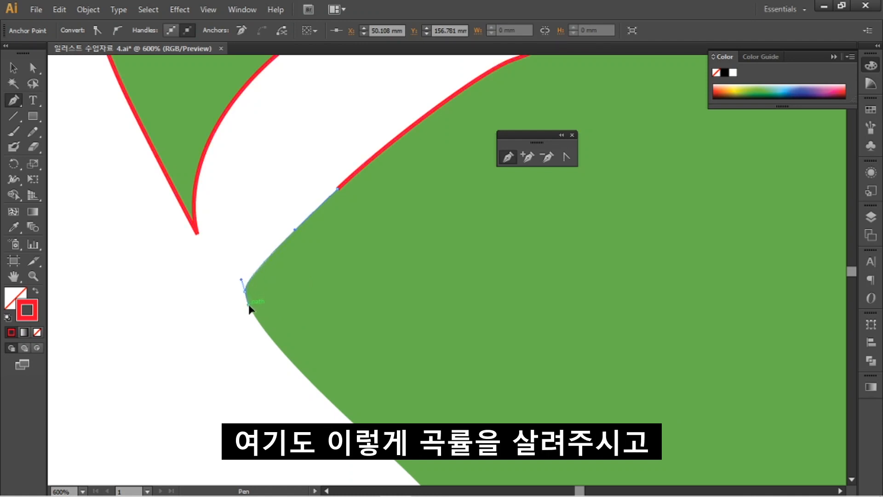
drag(374, 387, 282, 246)
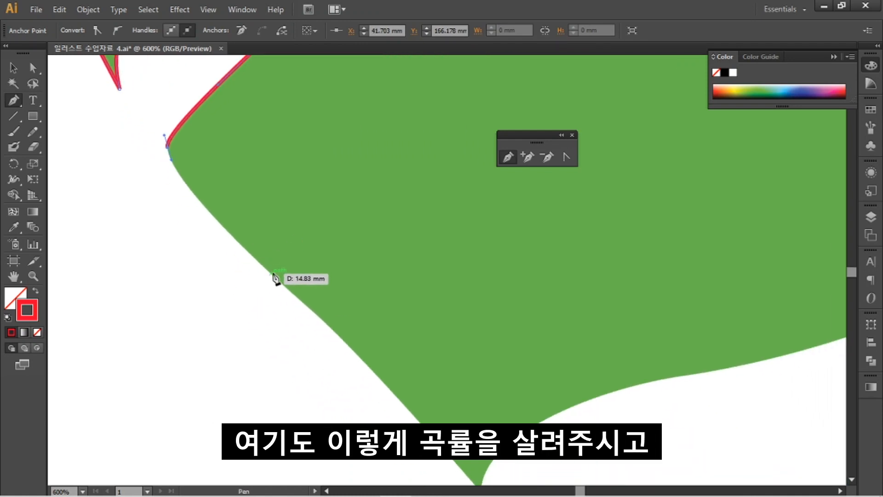
drag(316, 314, 378, 352)
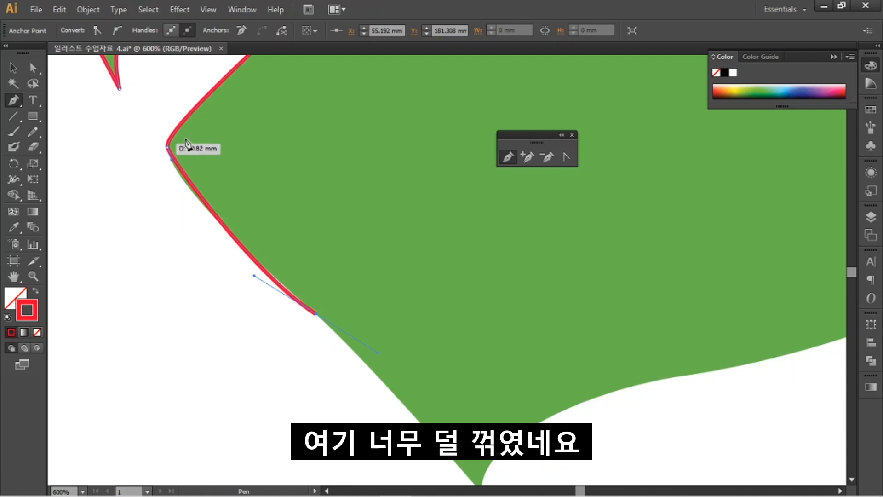
key(ctrl+z)
key(ctrl+z)
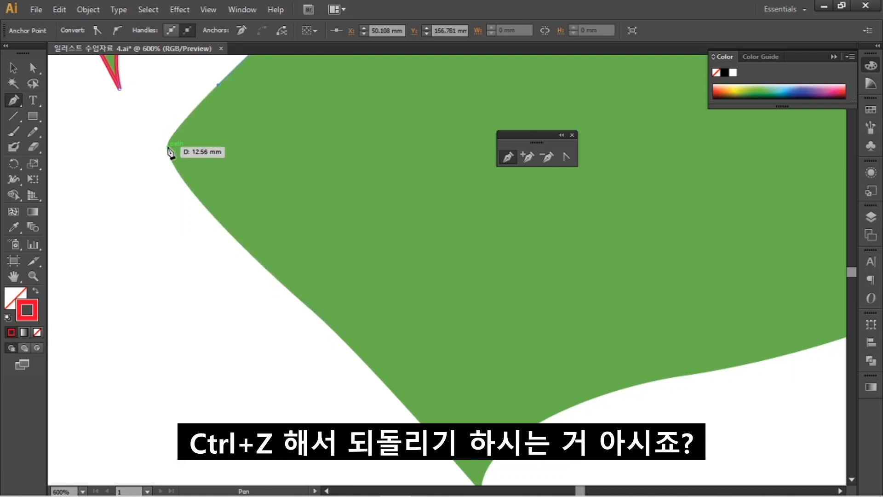
Round the lowest lobe's outer corner with a curve anchor using short vertical handles, and trace down to a corner anchor at the leaf's bottom tip
drag(167, 151, 167, 162)
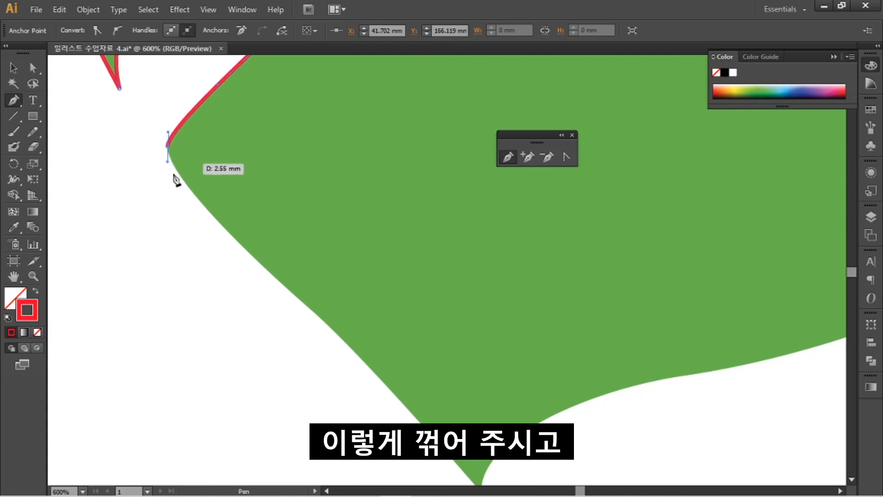
click(478, 483)
Continue the path from the leaf's bottom tip with a curve anchor just past the tip and another midway along the lobe's lower edge
drag(570, 414, 360, 372)
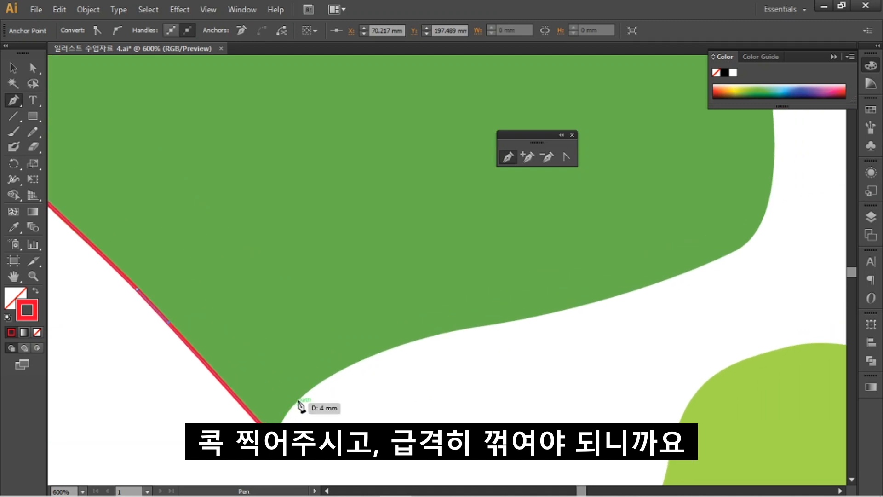
drag(302, 396, 327, 379)
scroll(364, 359, right, 3)
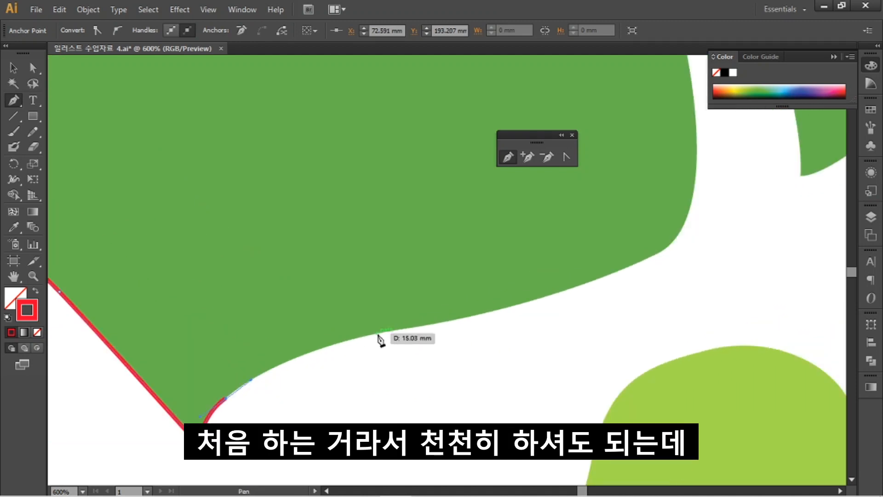
drag(378, 333, 427, 329)
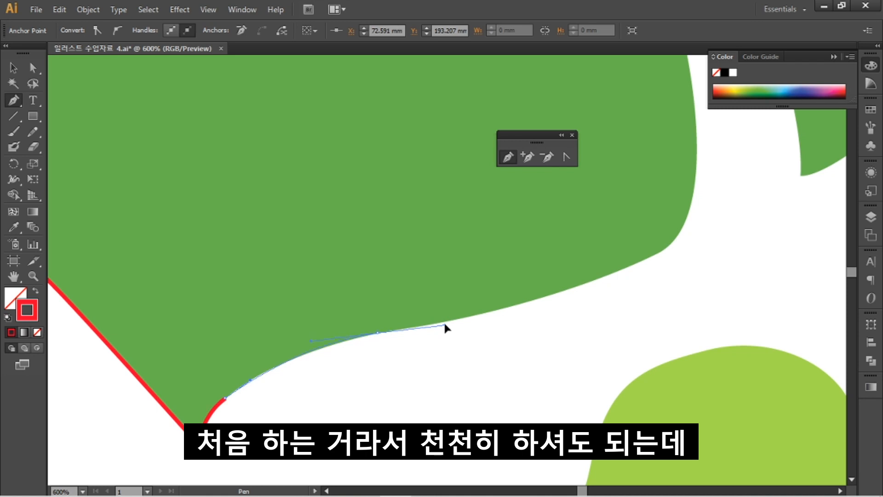
drag(444, 324, 459, 317)
Extend the path along the lowest lobe's lower edge with a curve anchor, and round its outer corner with a vertical-handled curve anchor
key(space)
drag(517, 303, 411, 328)
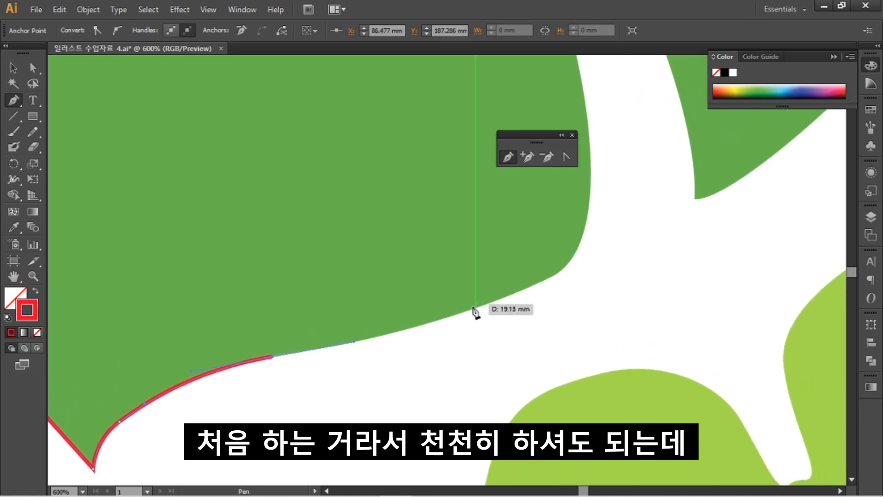
drag(483, 305, 503, 300)
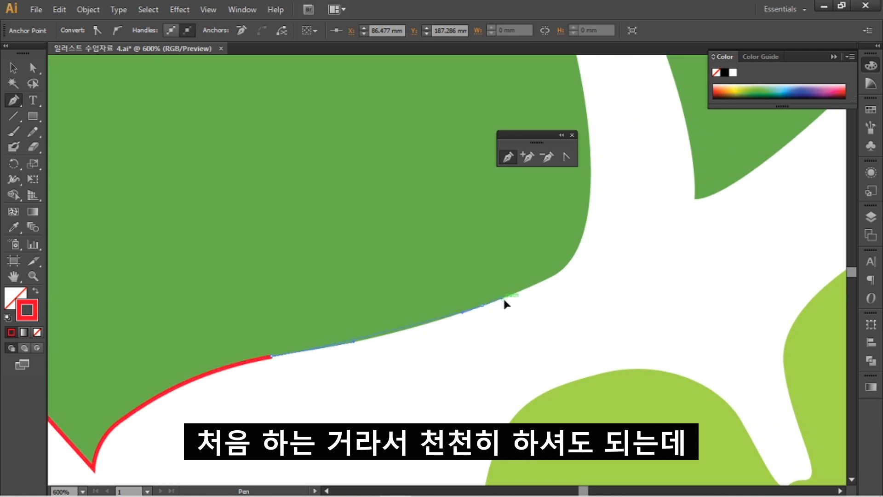
click(520, 288)
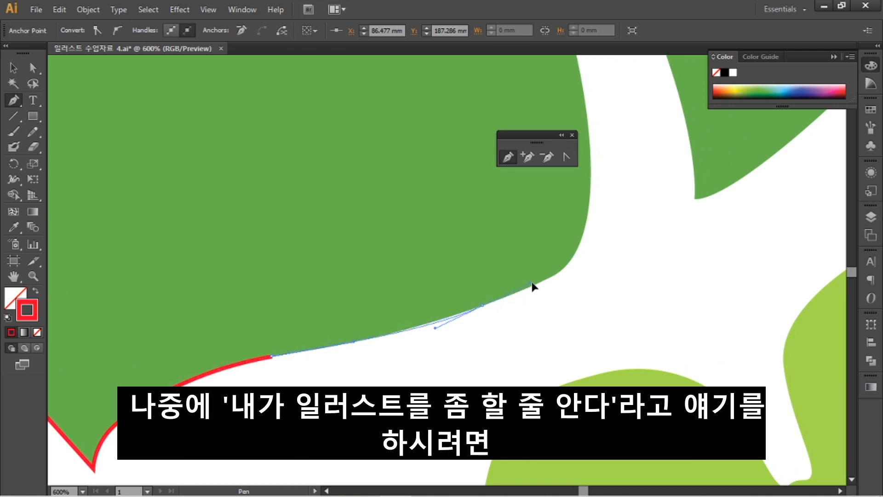
drag(568, 282, 459, 333)
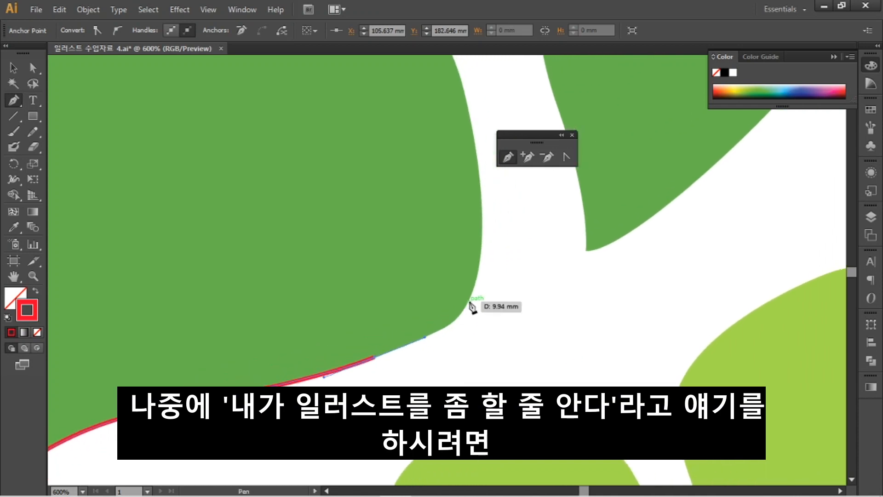
click(480, 260)
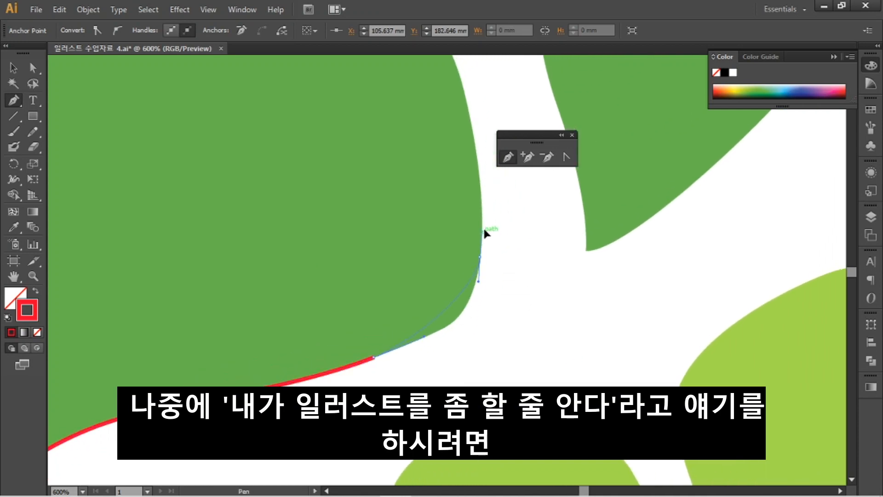
drag(483, 191, 488, 183)
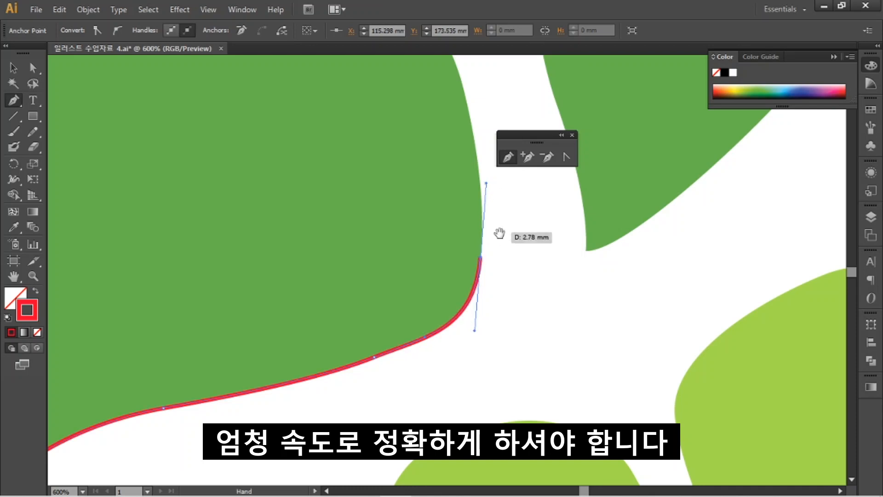
Trace around the rounded inner end of the slit above the lowest lobe and onto its opposite edge with curve anchors
drag(499, 234, 460, 340)
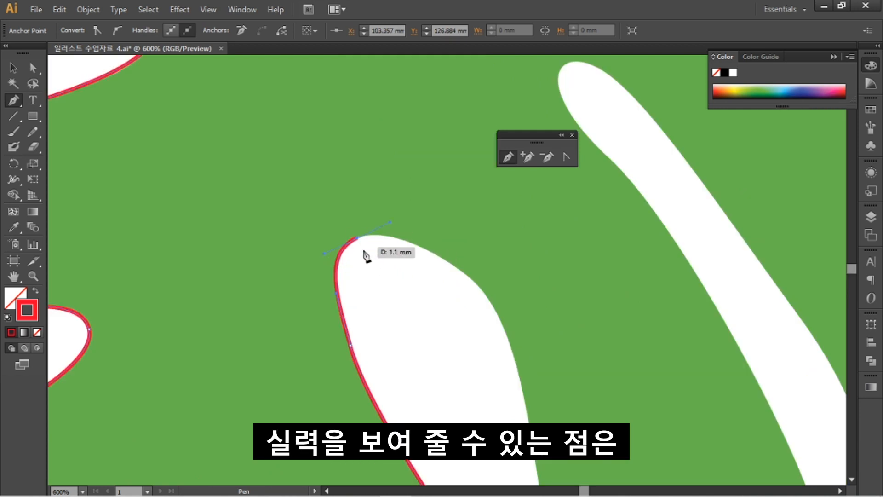
drag(357, 237, 371, 235)
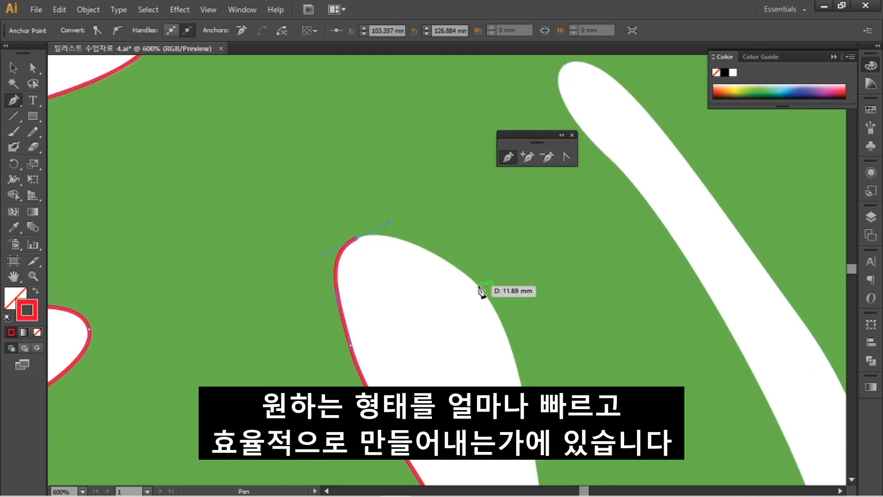
drag(469, 287, 374, 252)
drag(436, 454, 374, 252)
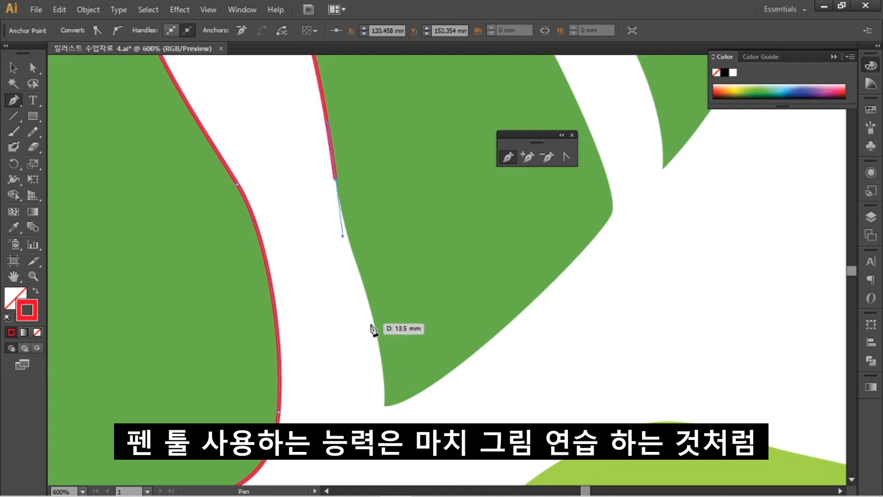
Follow the slit's edge down to a corner anchor at the next lobe's pointed tip, and add a curve anchor on its outer edge
click(381, 357)
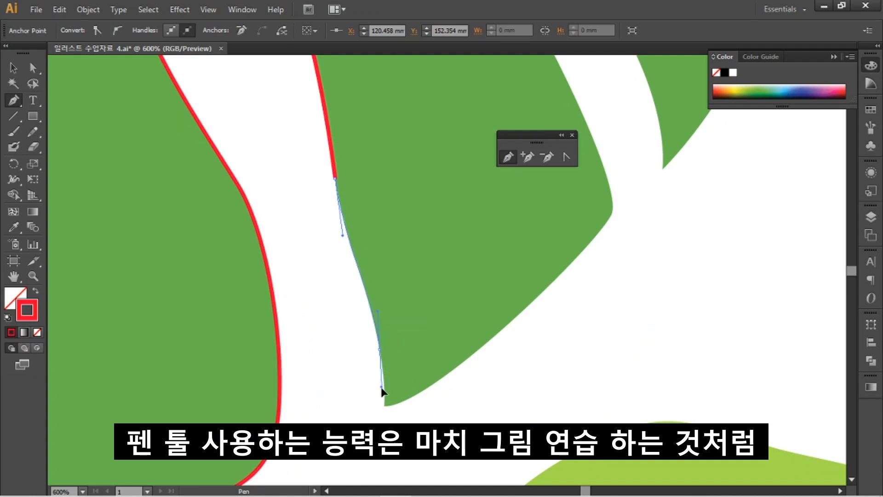
click(383, 403)
drag(414, 398, 394, 345)
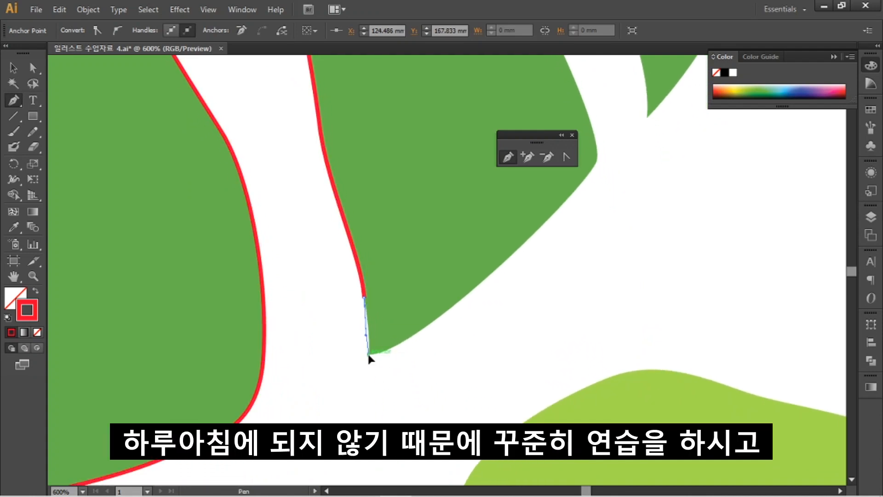
click(446, 311)
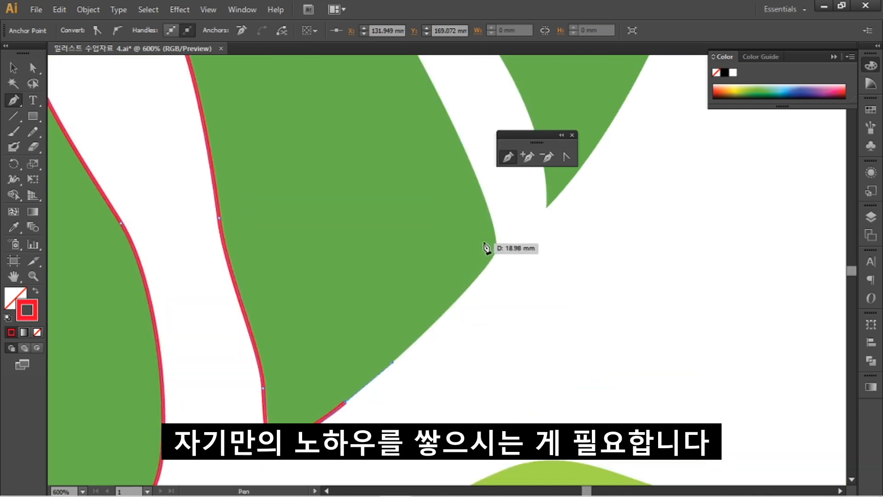
Trace up the second lobe's outer edge with a curve anchor and round its outer corner using a short-handled anchor
drag(574, 202, 475, 293)
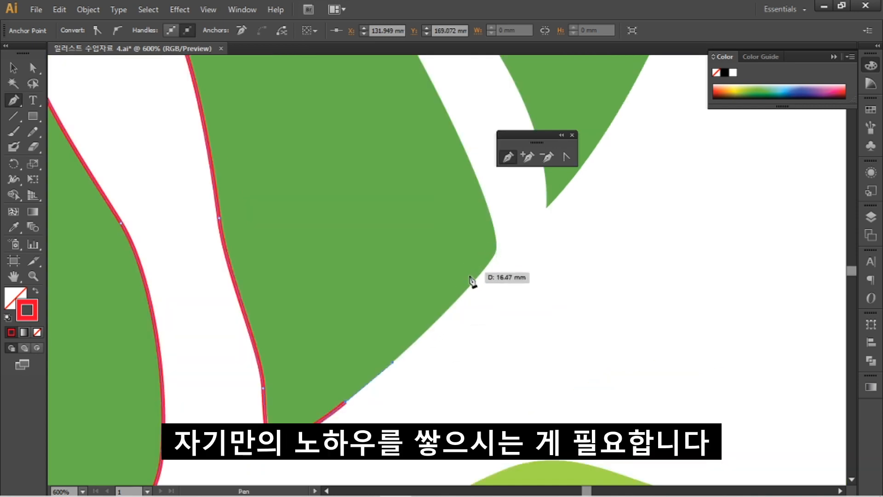
click(462, 292)
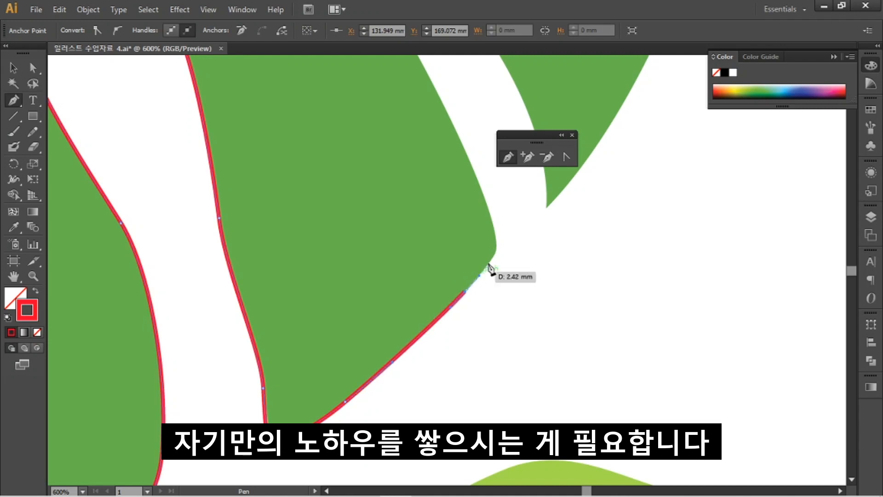
drag(496, 251, 496, 240)
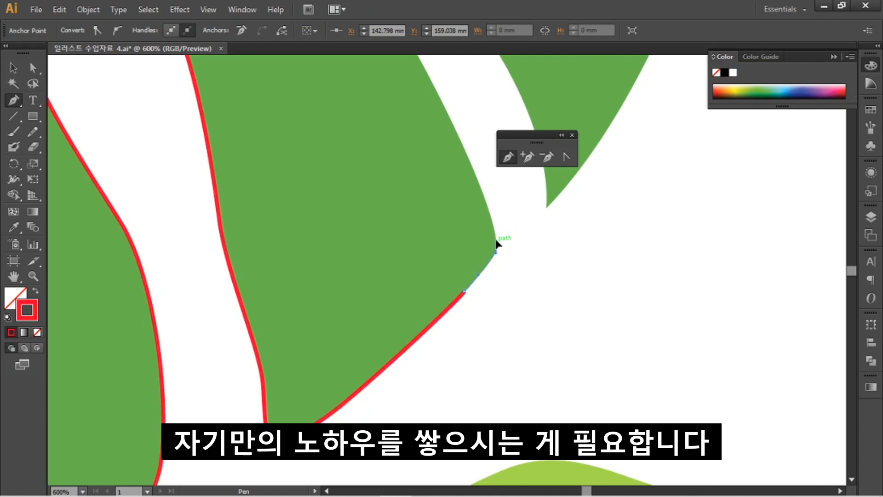
Trace up the second lobe's edge along the next slit with long curve segments
drag(518, 203, 482, 341)
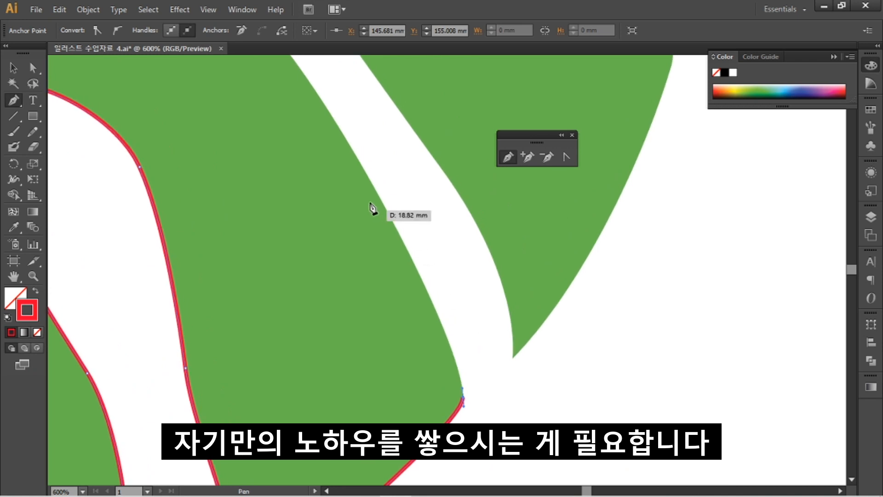
click(370, 178)
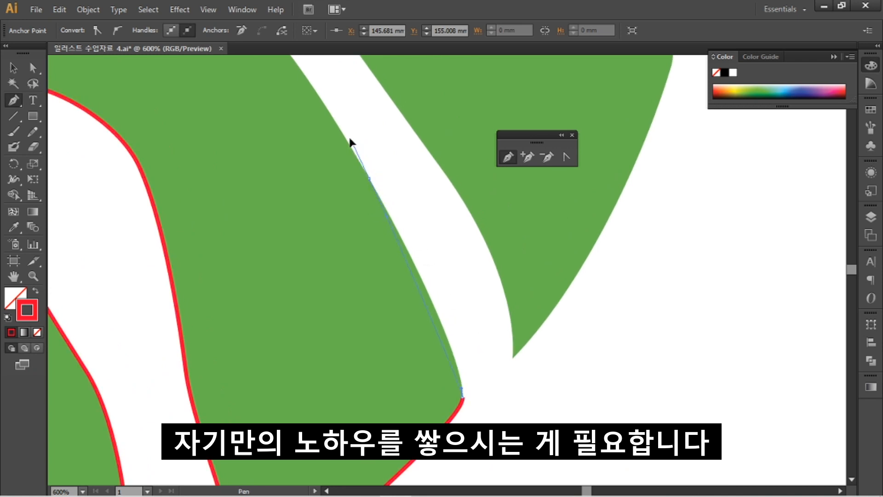
drag(321, 100, 305, 81)
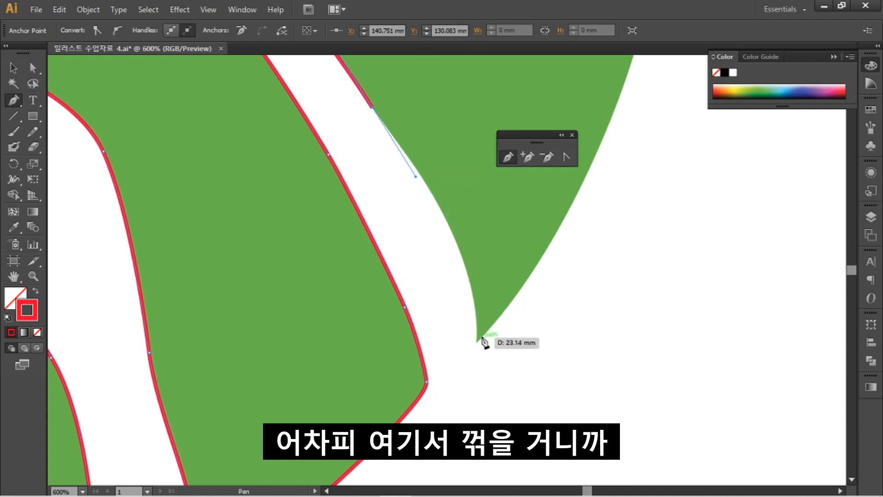
Fit the slit's far edge with a long-handled anchor at the third lobe's pointed tip, and remove its outgoing handle
drag(476, 341, 464, 424)
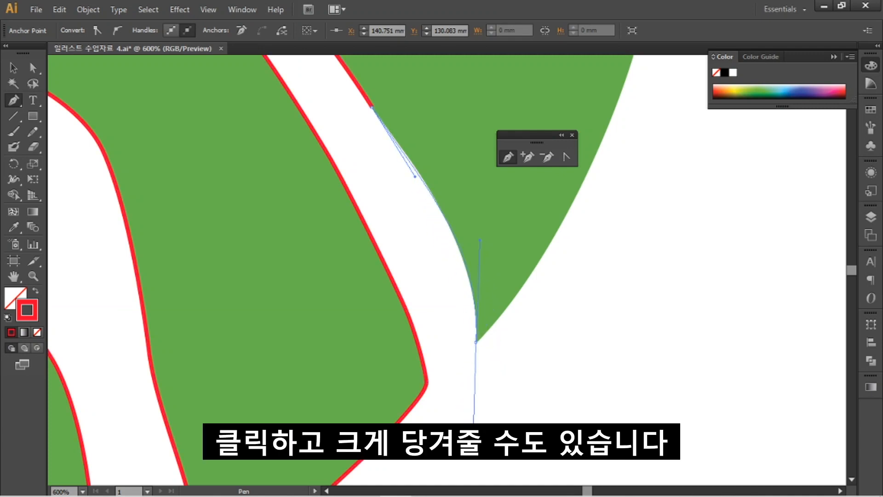
drag(474, 455, 477, 461)
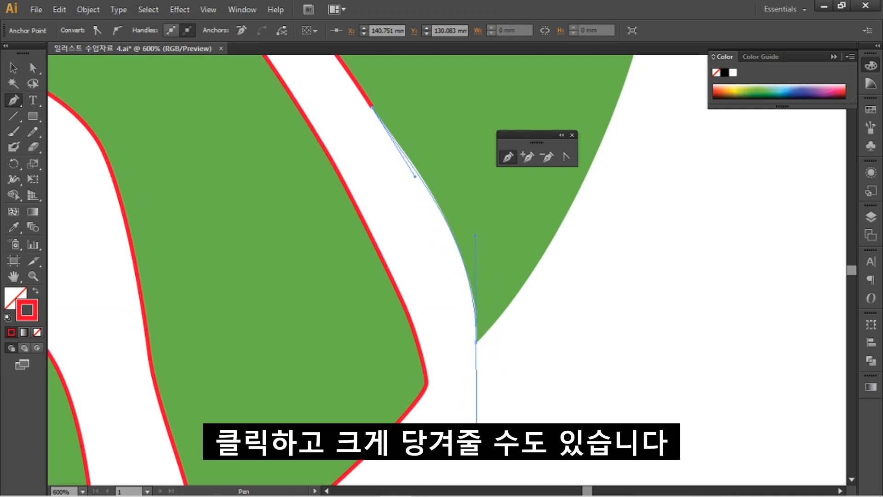
click(477, 343)
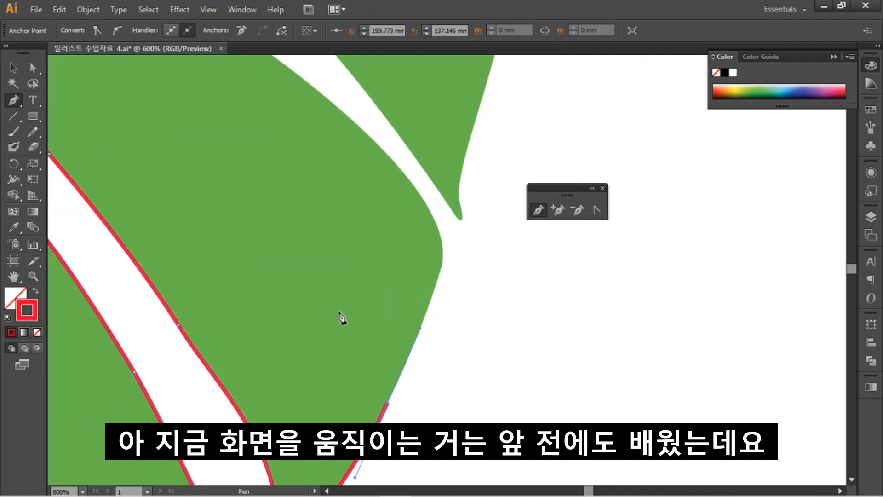
Round the third lobe's outer corner with a short-handled curve anchor, and extend the path along the next slit's lower edge
click(443, 248)
drag(436, 224, 440, 235)
key(space)
drag(457, 191, 500, 284)
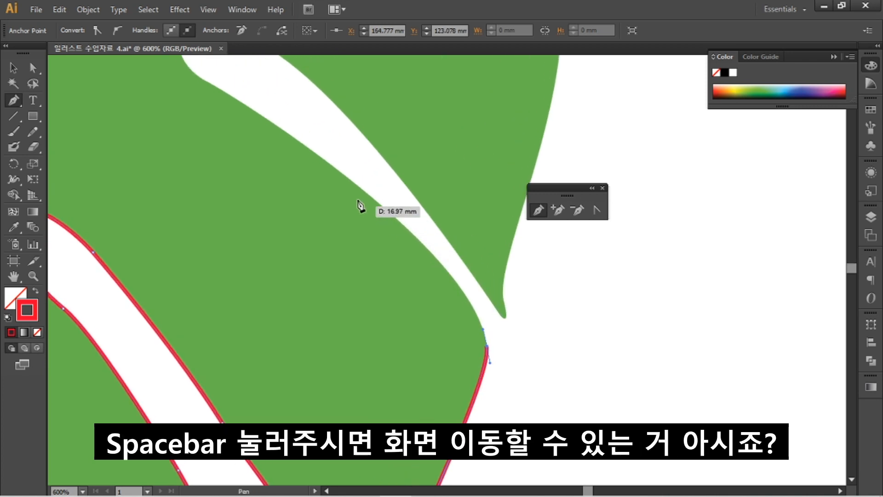
drag(352, 181, 236, 92)
Carry the path around the rounded inner end of the uppermost slit with a curve anchor
key(space)
drag(276, 113, 420, 231)
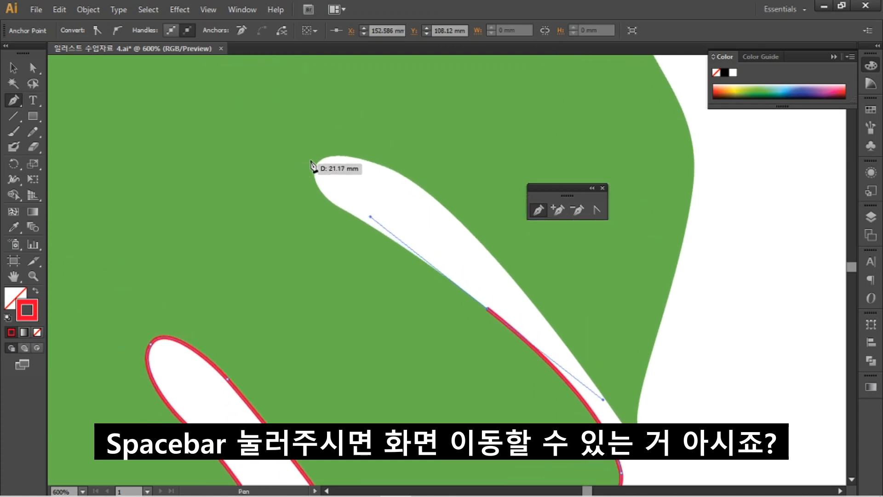
drag(316, 164, 329, 122)
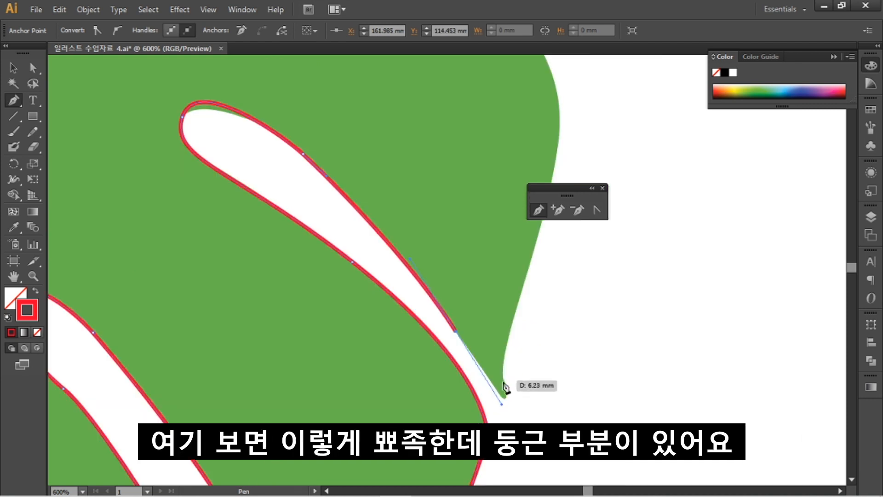
Trace the upper lobe's small rounded tip as an S-curve with short-handled curve anchors
key(ctrl+space)
click(495, 386)
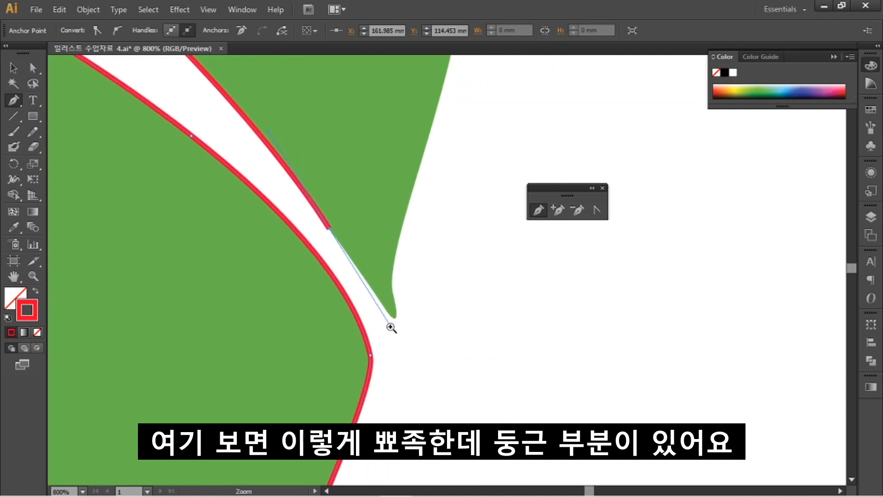
click(391, 327)
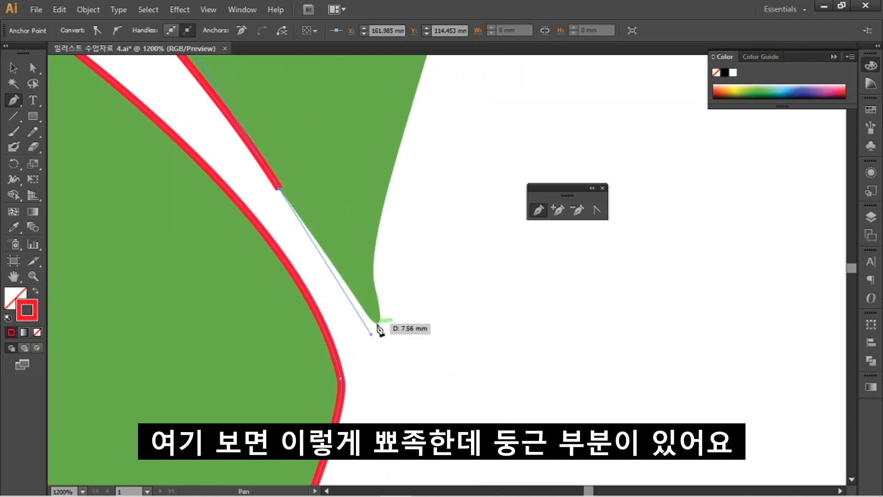
key(ctrl)
drag(382, 315, 386, 317)
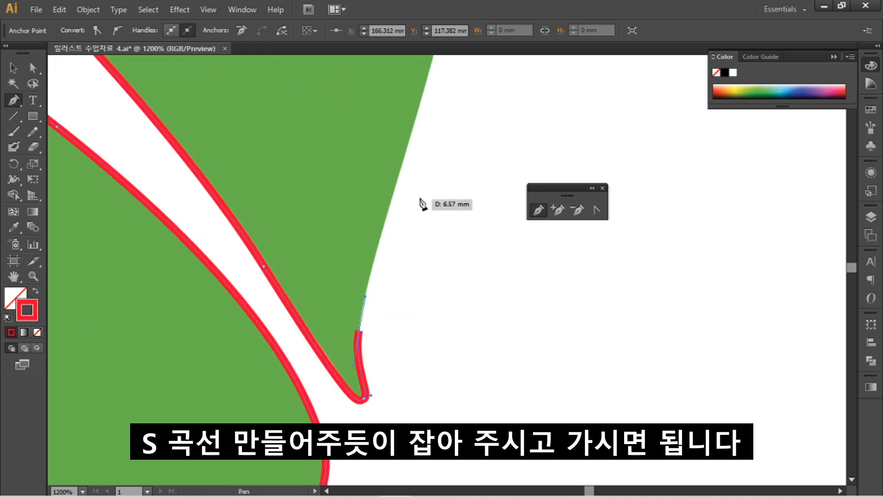
Trace the right lobe's outer edge upward with curve anchors at its outer bulge and along the slope above
scroll(420, 203, up, 3)
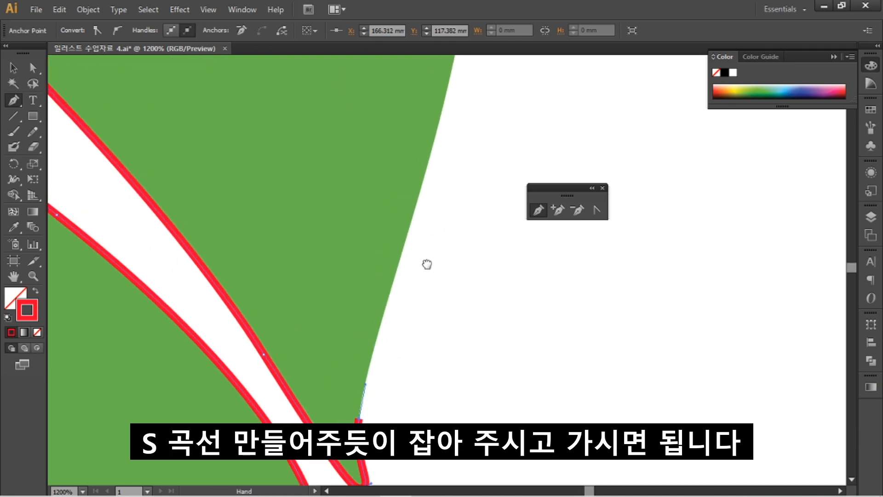
click(427, 216)
click(426, 216)
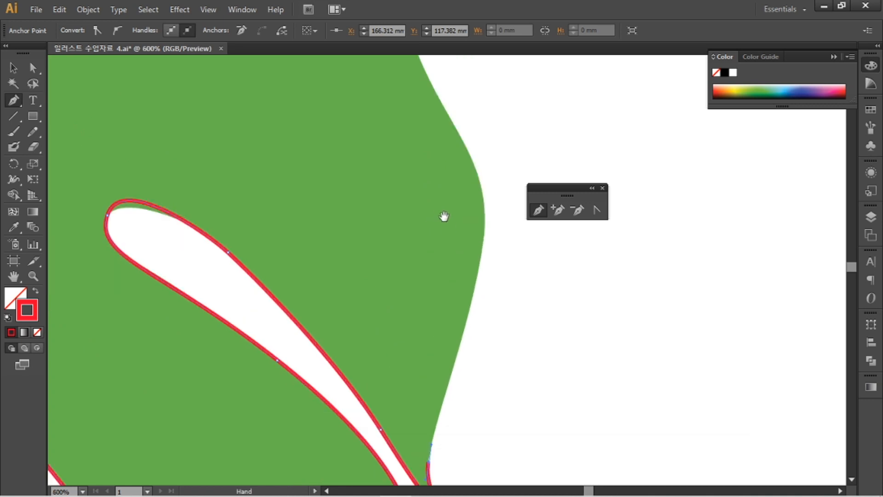
drag(444, 215, 408, 225)
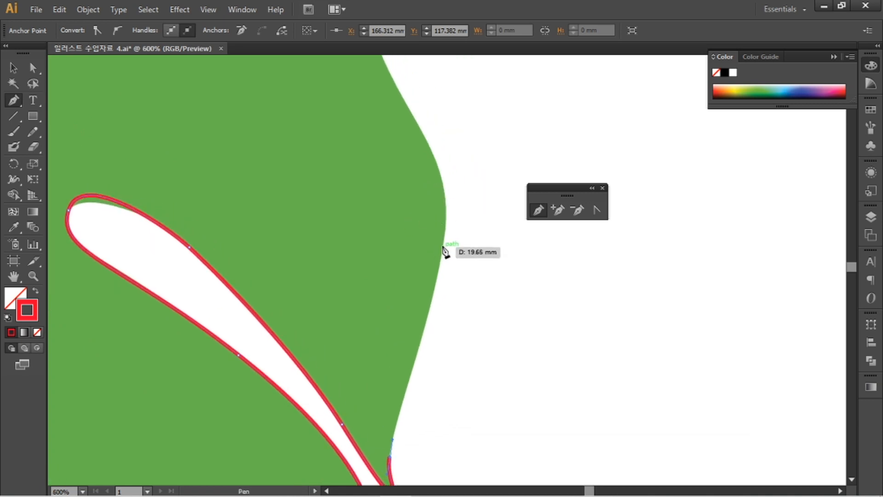
drag(446, 250, 459, 368)
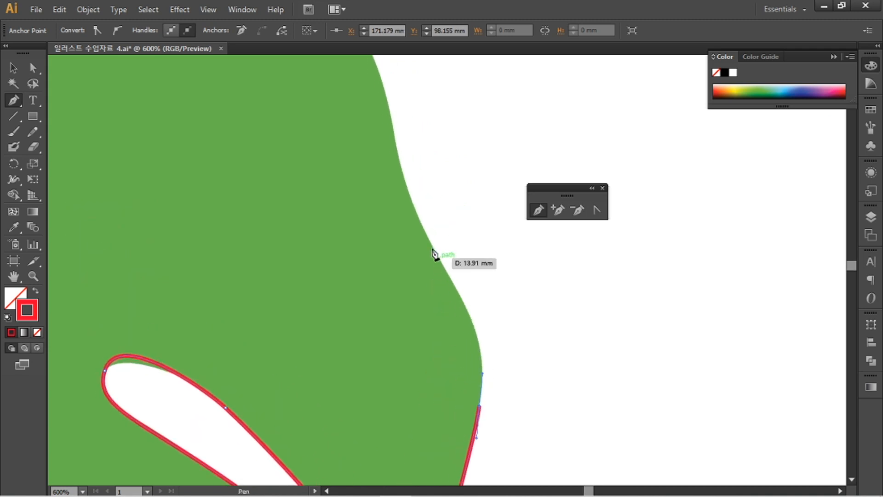
drag(426, 235, 422, 211)
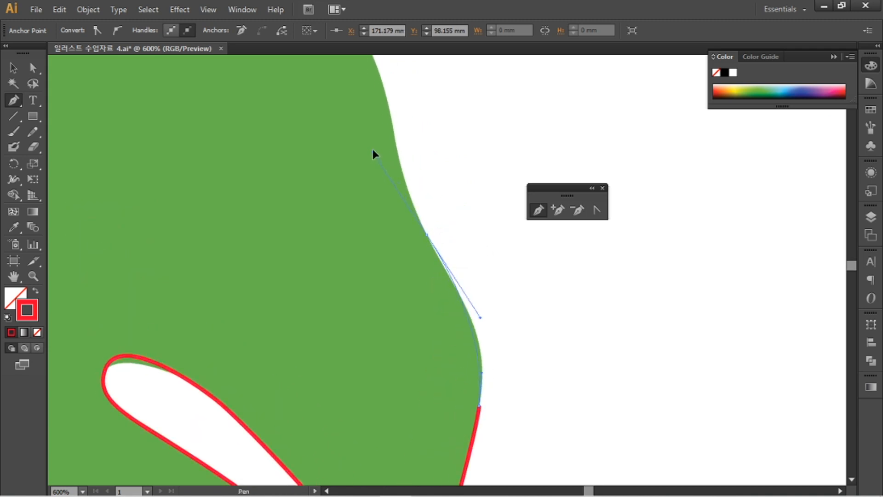
drag(373, 150, 360, 125)
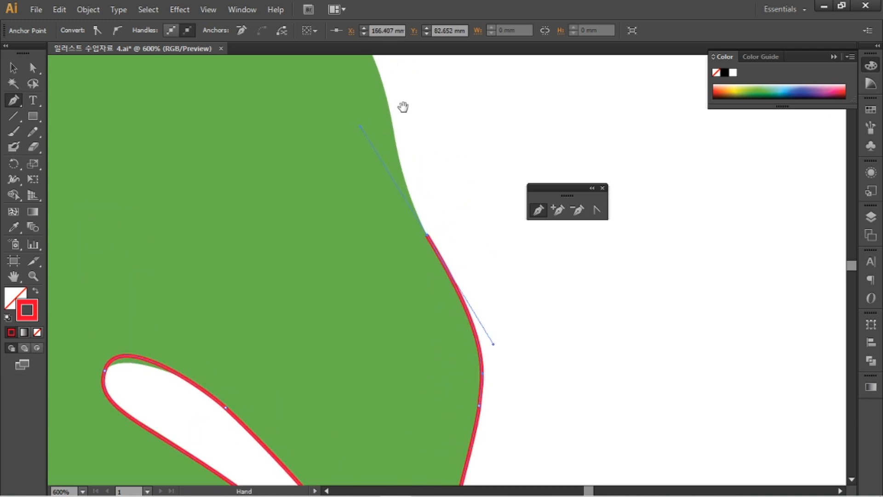
Carry the path around the right lobe's upper bend and over its crest to the notch edge with curve anchors
drag(403, 106, 455, 341)
drag(390, 243, 317, 171)
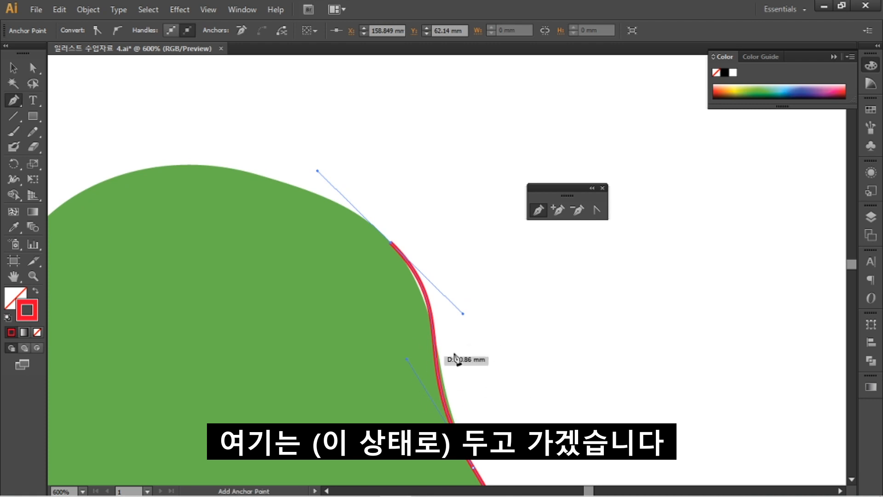
drag(375, 273, 391, 275)
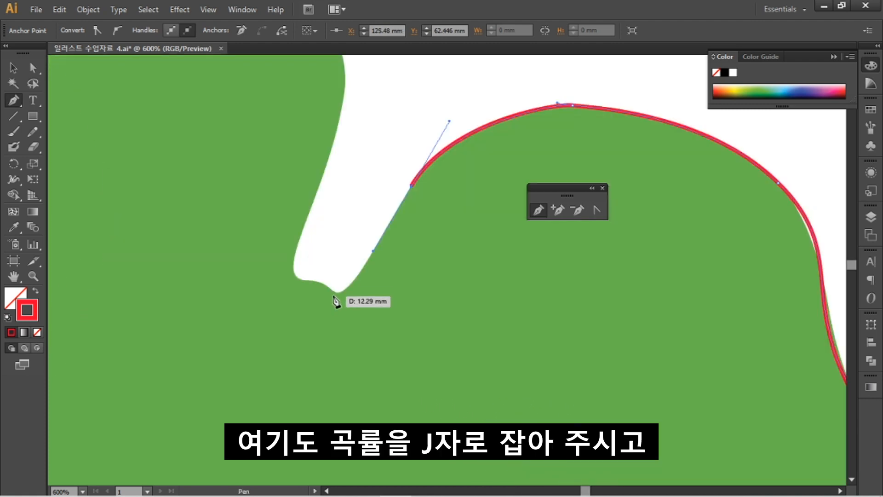
Trace the notch's floor with short-handled curve anchors at its lowest point, the small central bump and the far corner
drag(337, 299, 296, 275)
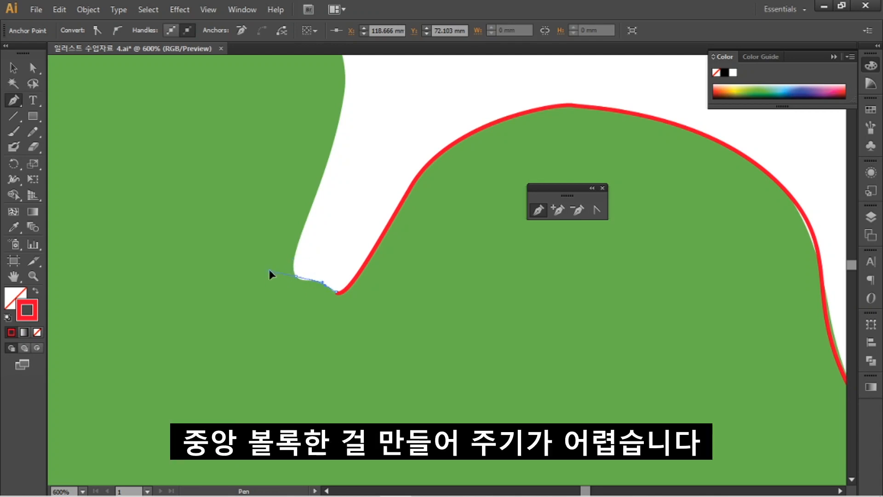
drag(269, 269, 270, 269)
key(ctrl+z)
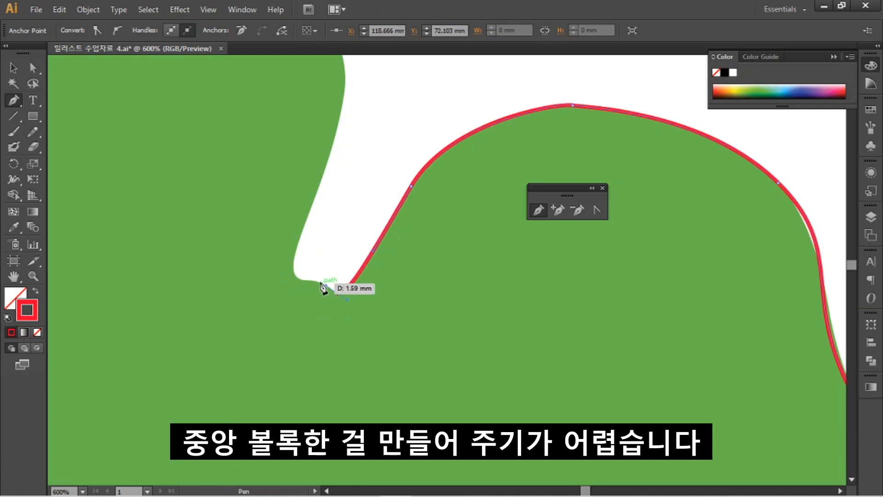
drag(323, 288, 297, 274)
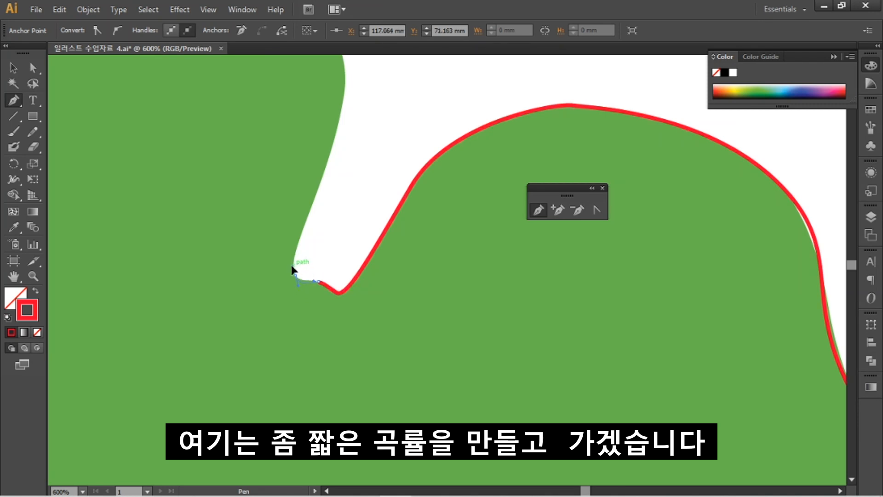
Trace the notch's far edge and the large top lobe's shoulder and crest with curve anchors
scroll(310, 289, up, 7)
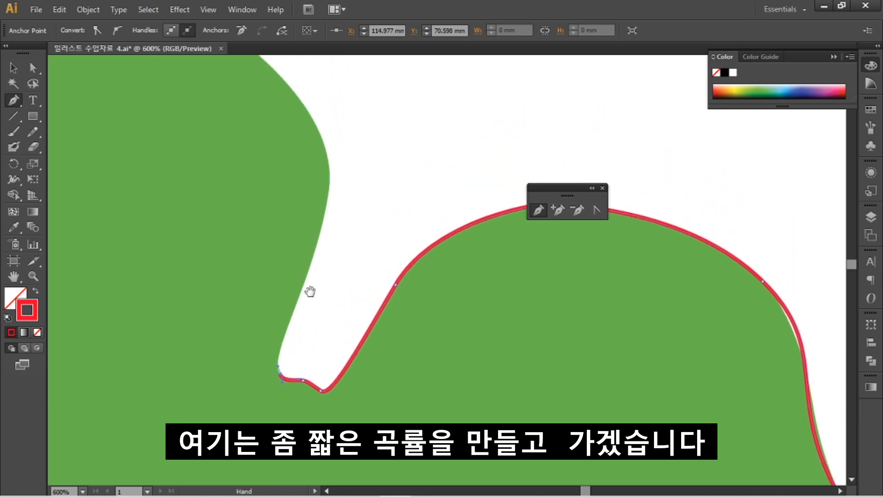
scroll(309, 290, left, 4)
drag(506, 338, 472, 286)
drag(331, 198, 280, 174)
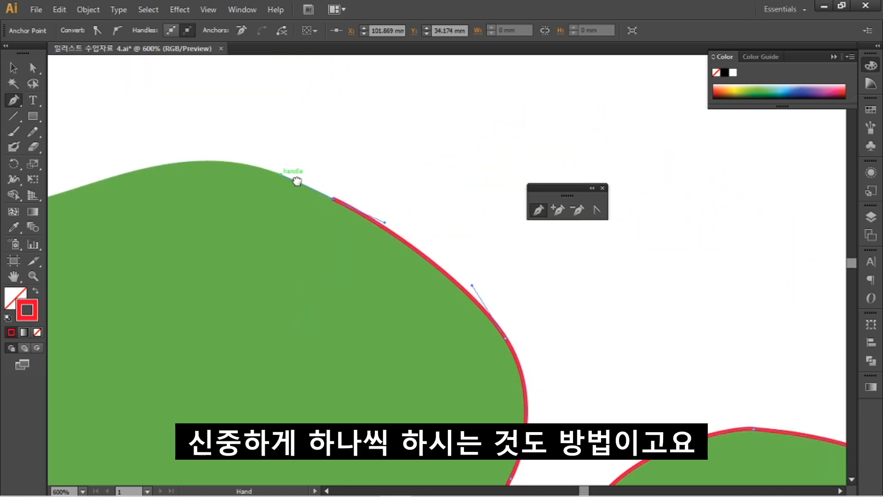
scroll(295, 177, up, 2)
scroll(295, 177, left, 4)
click(366, 220)
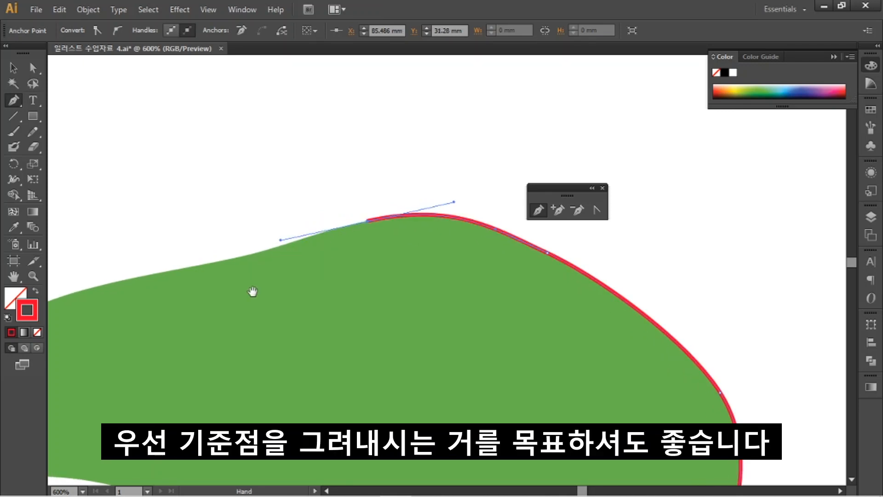
Extend the path along the top lobe's sloping upper edge and around its outer shoulder to the pointed tip
drag(252, 292, 503, 302)
click(370, 276)
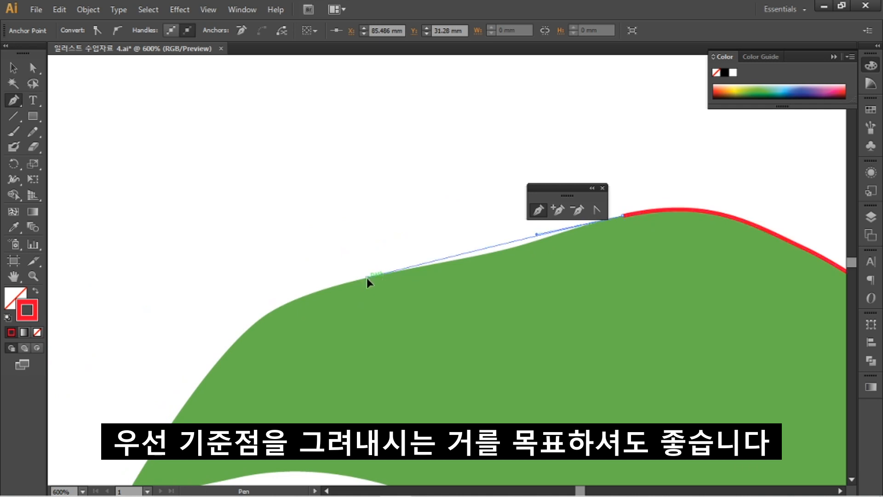
mouse_move(322, 287)
mouse_down()
mouse_move(261, 298)
mouse_move(271, 301)
mouse_up()
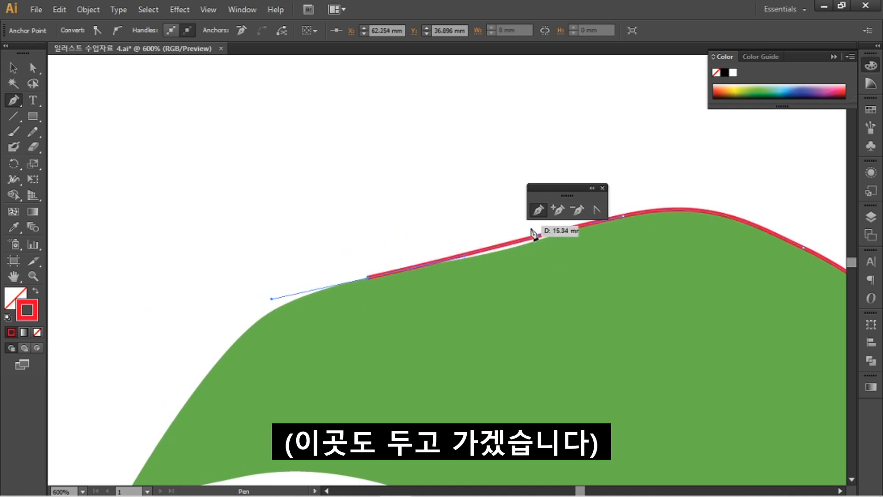
mouse_move(286, 357)
mouse_down()
mouse_move(341, 318)
mouse_move(394, 241)
mouse_up()
drag(329, 264, 283, 306)
mouse_move(262, 373)
mouse_down()
mouse_move(321, 303)
mouse_move(310, 297)
mouse_up()
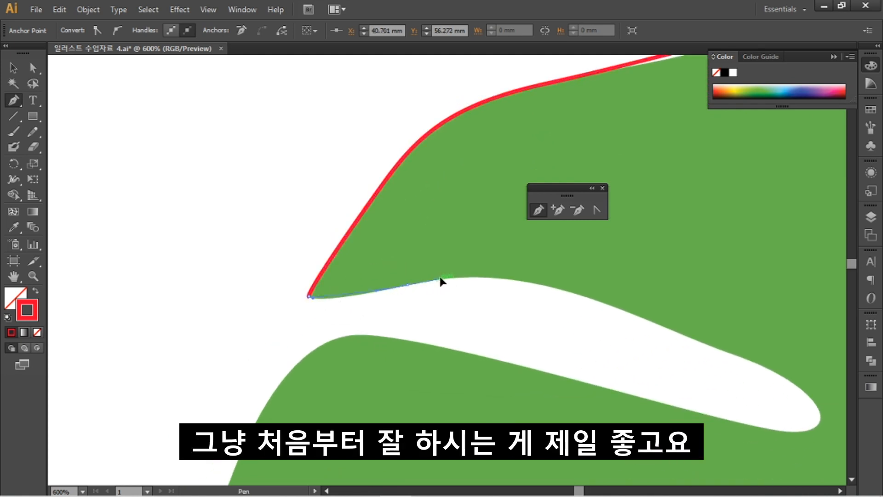
Trace the upper edge of the slit below the top lobe and round its inner end with curve anchors
drag(457, 275, 457, 273)
mouse_move(558, 299)
mouse_down()
mouse_move(544, 284)
mouse_move(428, 265)
mouse_up()
drag(480, 279, 497, 278)
drag(600, 323, 483, 257)
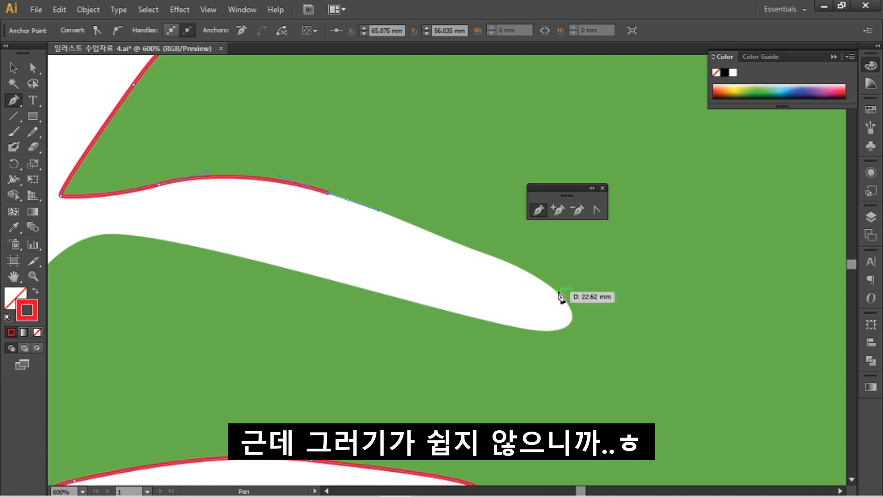
mouse_move(559, 293)
mouse_down()
mouse_move(581, 321)
mouse_move(492, 331)
mouse_up()
Trace the slit's lower edge outward and round the next lobe's shoulder with curve anchors
scroll(473, 330, up, 1)
scroll(473, 329, left, 5)
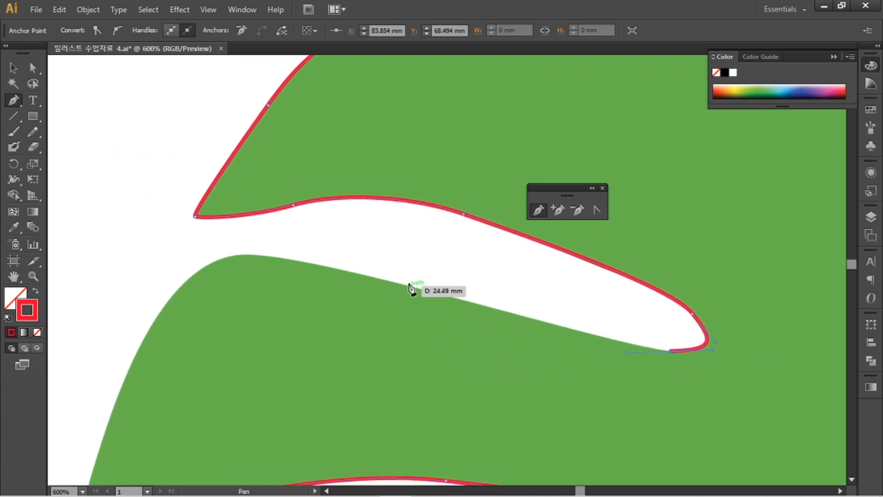
click(346, 272)
key(space)
drag(287, 302, 445, 305)
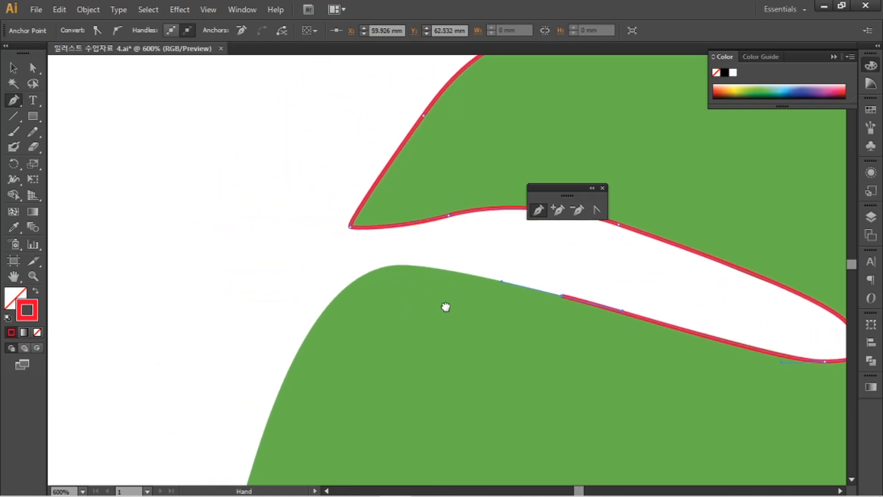
mouse_move(363, 273)
mouse_down()
mouse_move(327, 305)
mouse_move(475, 270)
mouse_move(496, 244)
mouse_up()
key(space)
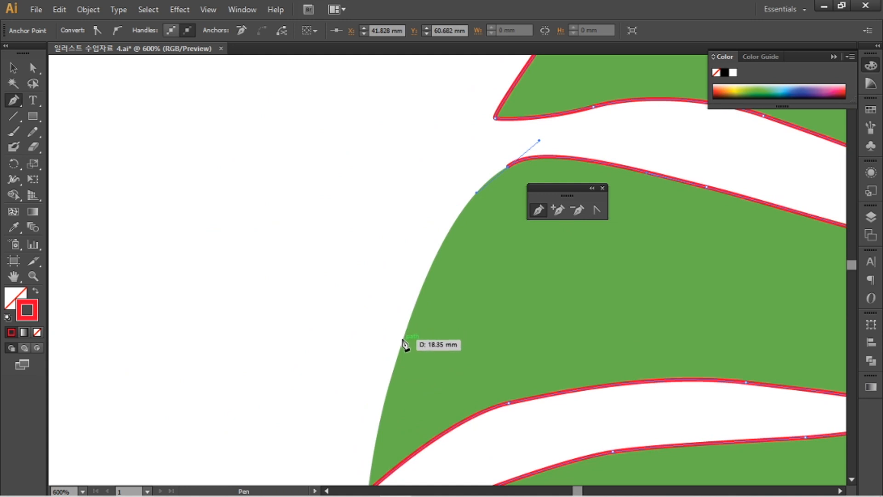
Extend the path down the lobe's outer edge and close it on the starting anchor at the pointed tip
ctrl+click(401, 340)
drag(373, 426, 367, 458)
scroll(420, 449, down, 5)
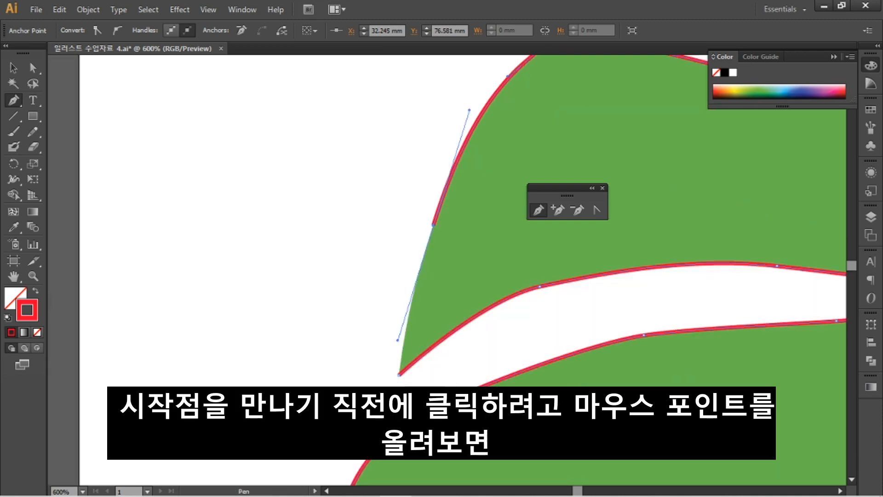
click(399, 376)
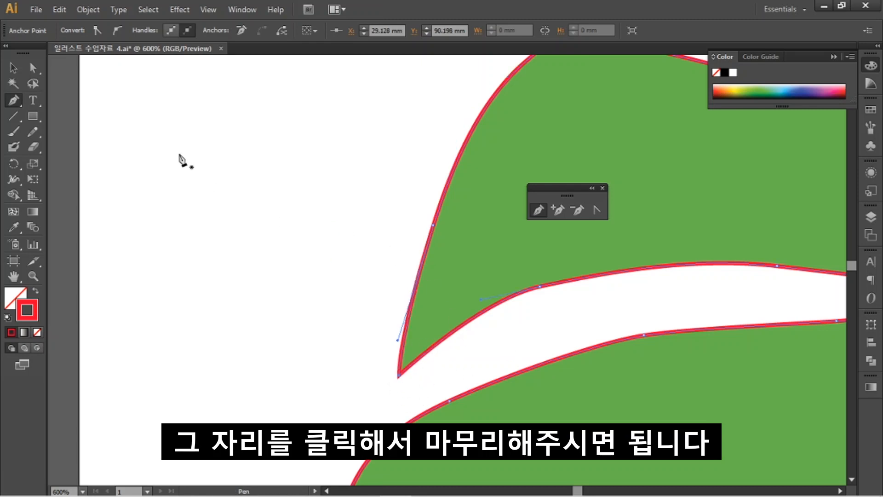
With the Direct Selection tool, adjust the direction handles along the top lobe's sloping upper edge to fit the leaf
click(33, 69)
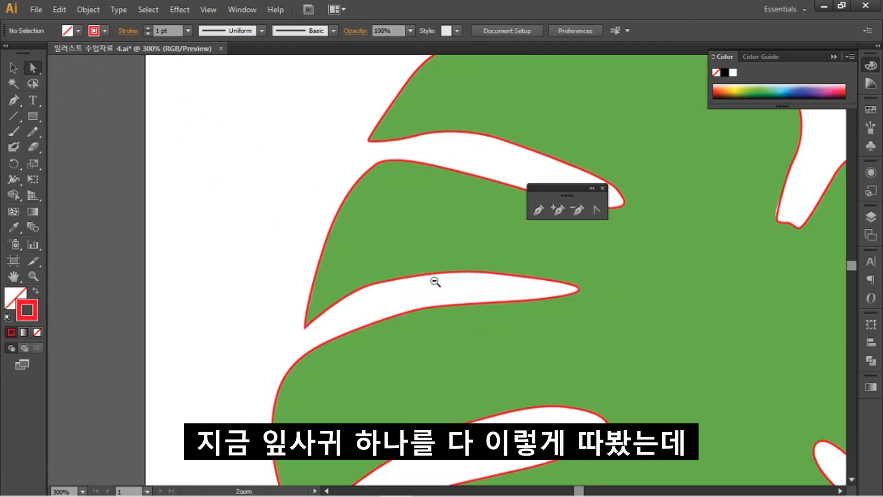
ctrl+alt+click(436, 282)
drag(506, 280, 381, 219)
ctrl+alt+click(499, 280)
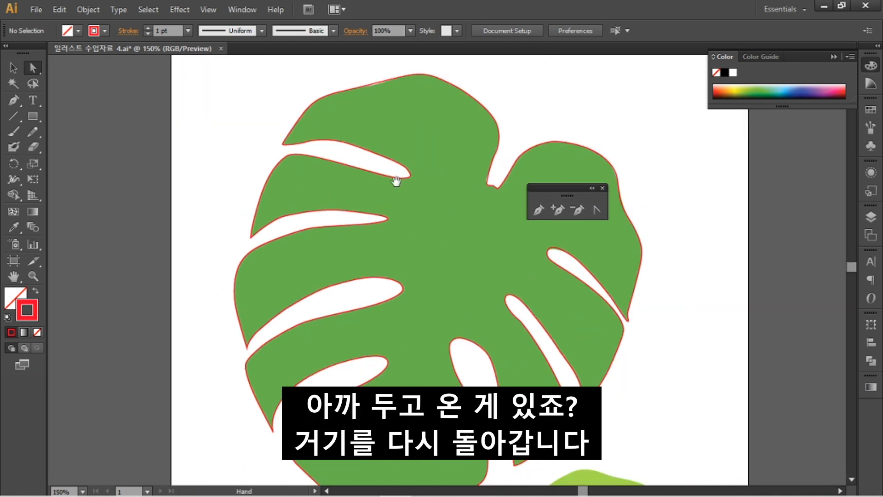
ctrl+click(356, 248)
ctrl+click(365, 232)
ctrl+click(587, 292)
drag(474, 319, 392, 287)
ctrl+click(392, 287)
drag(432, 237, 327, 210)
click(336, 203)
drag(293, 215, 301, 216)
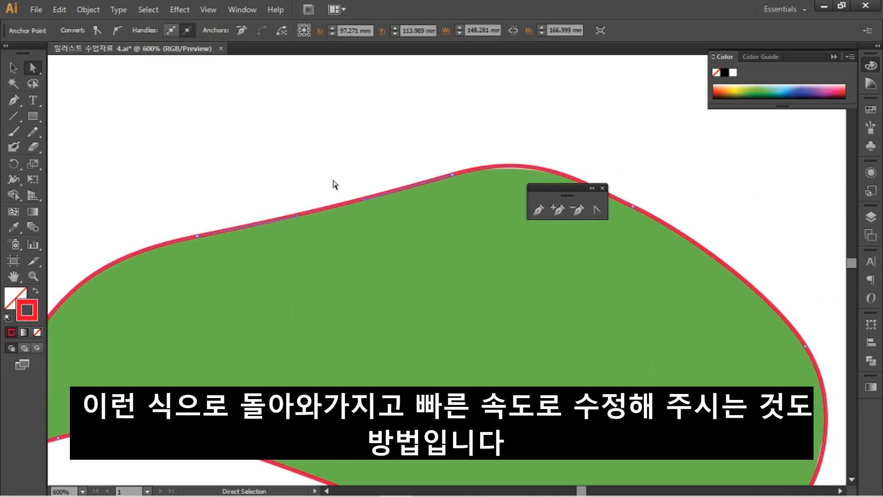
Shorten the direction handle at the top lobe's crest, refit the adjoining slope, and deselect the path
click(334, 183)
drag(478, 265, 374, 257)
click(410, 161)
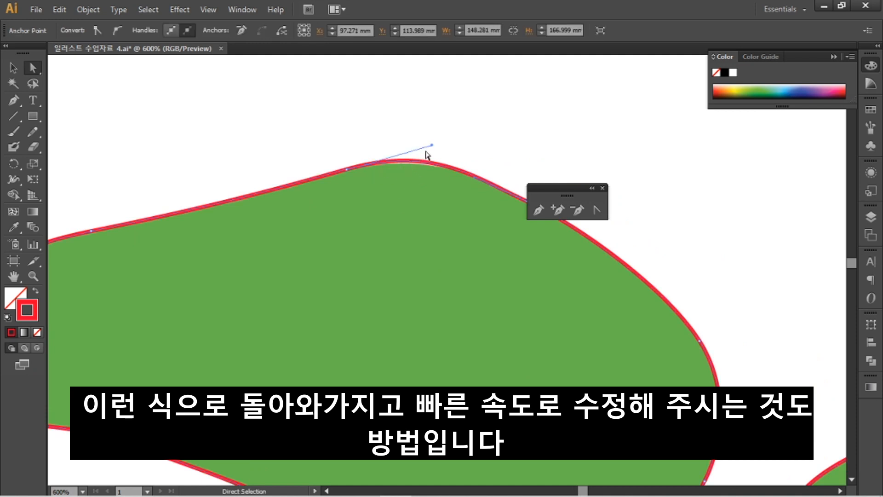
drag(435, 145, 420, 155)
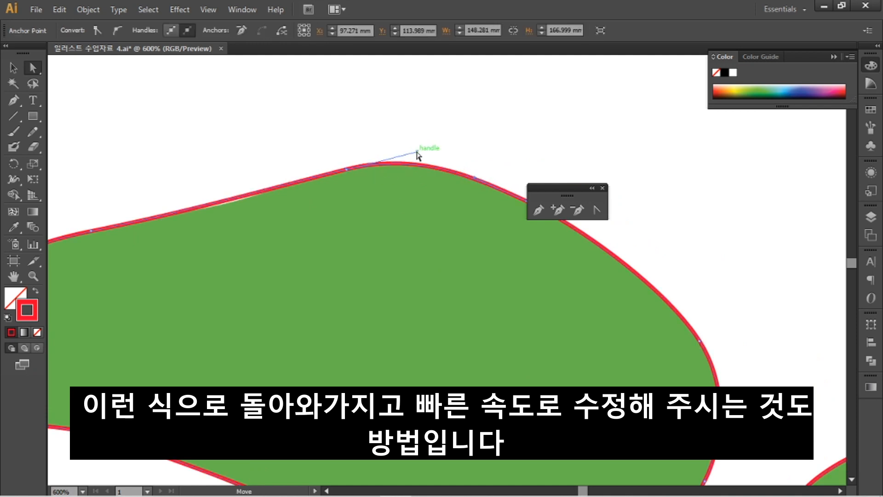
click(439, 303)
click(267, 190)
drag(256, 197, 253, 203)
click(420, 173)
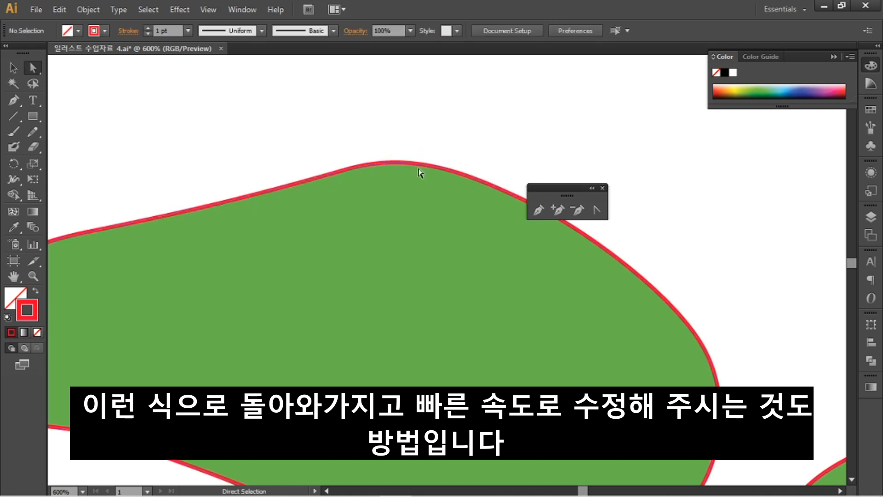
Reshape the path along the notch's edge below the top lobe to match the leaf, and deselect it
key(space)
drag(609, 365, 347, 154)
drag(424, 294, 402, 207)
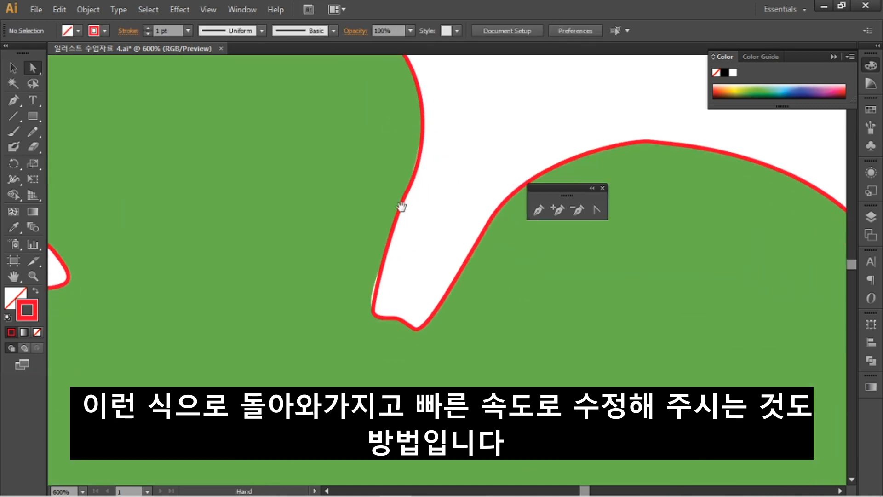
click(419, 171)
click(460, 296)
Level the direction handle of the anchor on the right lobe's crest to smooth the curve, and deselect the path
key(space)
drag(460, 295, 299, 341)
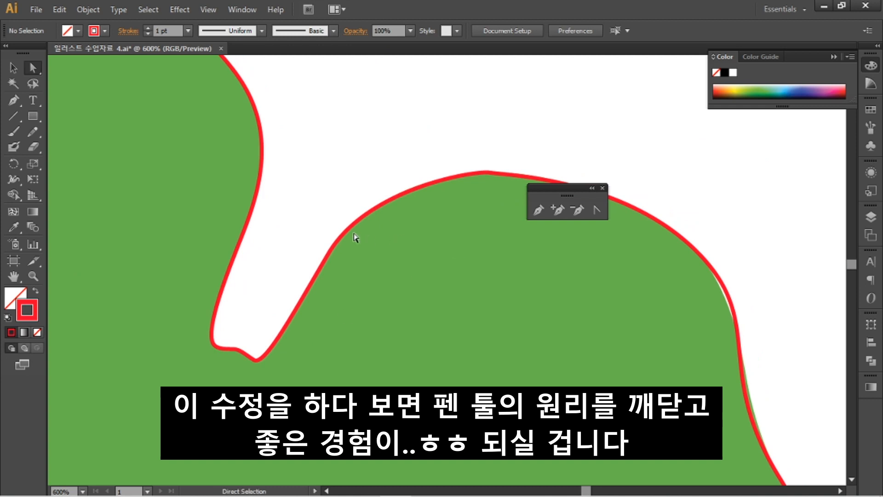
key(space)
drag(512, 205, 337, 175)
click(307, 151)
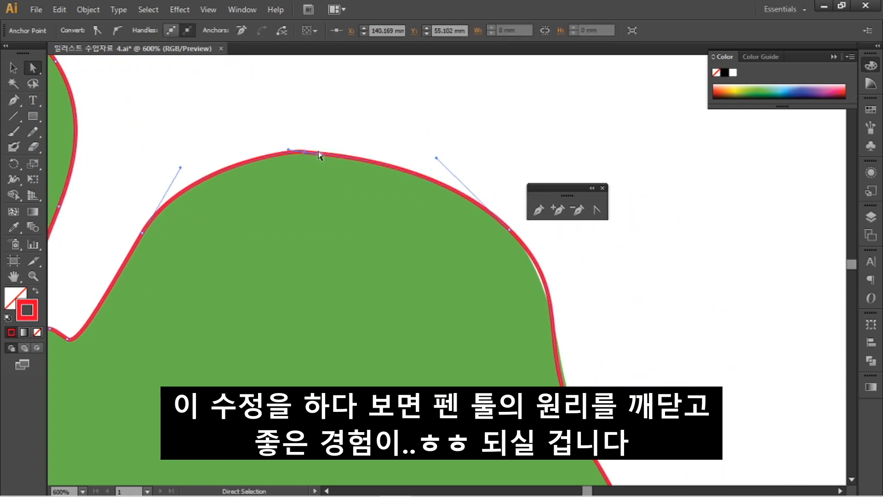
drag(289, 149, 280, 151)
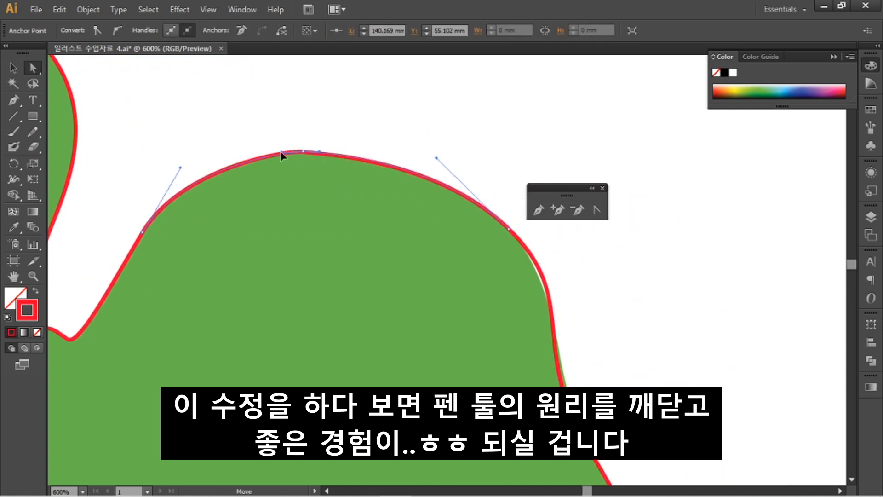
click(348, 135)
Reshape the curved segment below the right lobe's upper bend to follow the leaf edge, and deselect the path
key(space)
drag(528, 347, 435, 293)
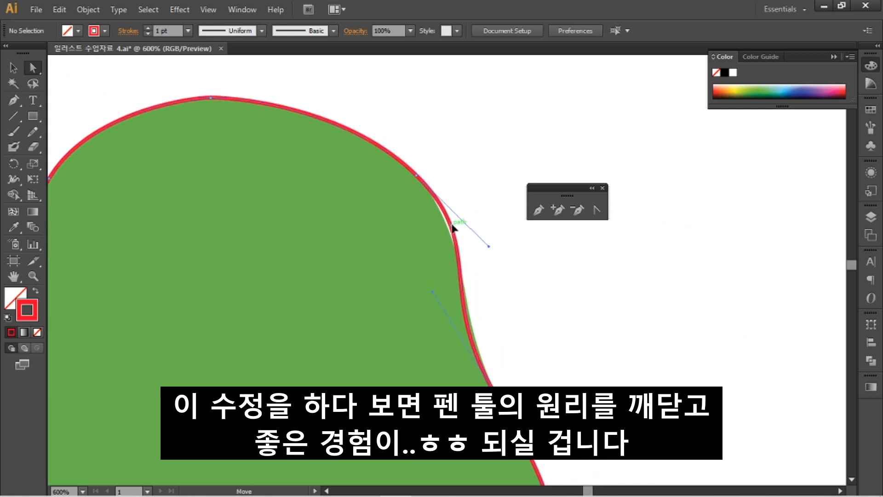
click(454, 228)
click(519, 316)
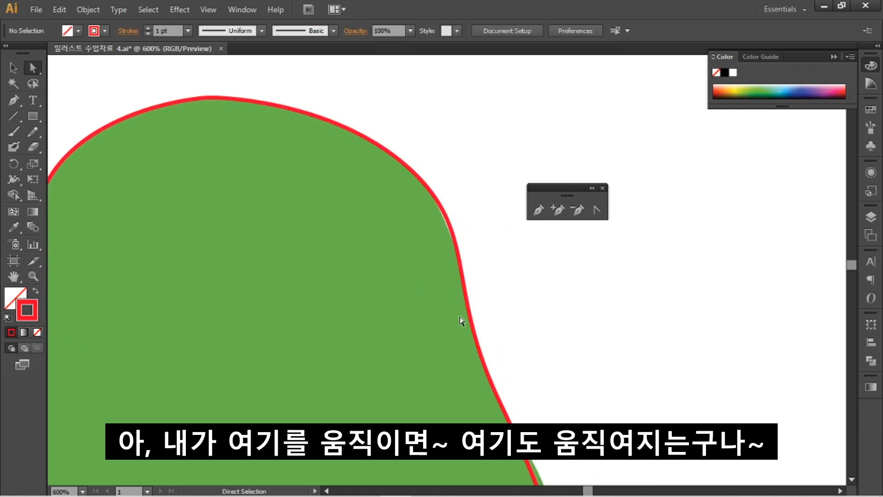
Pull in the direction handle at the right lobe's upper bend and adjust the curve handle above its outermost bulge to follow the leaf edge
click(416, 174)
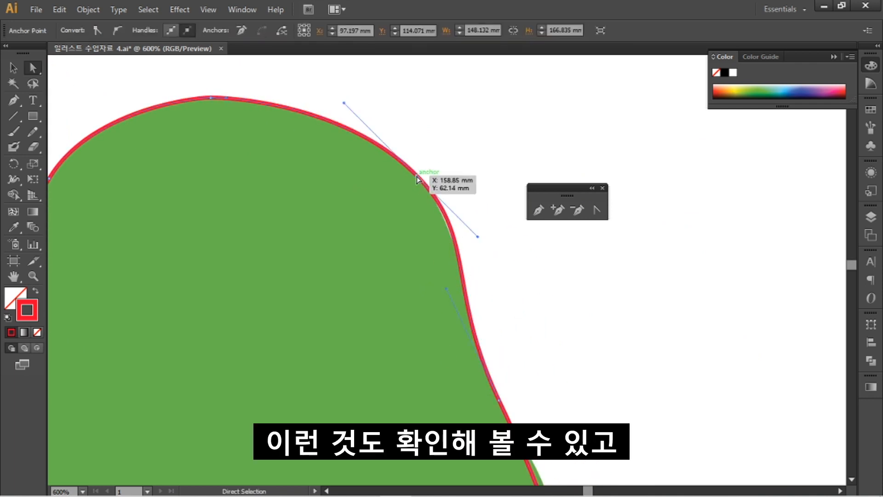
drag(476, 235, 471, 229)
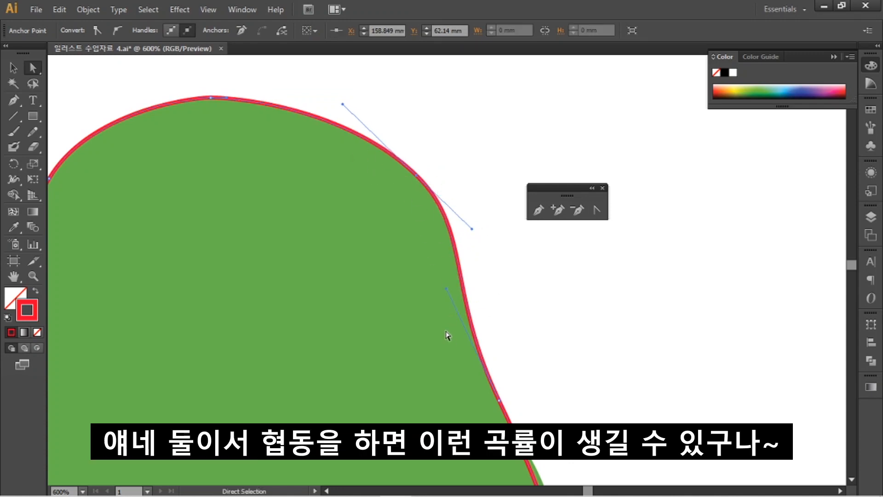
drag(519, 389, 474, 285)
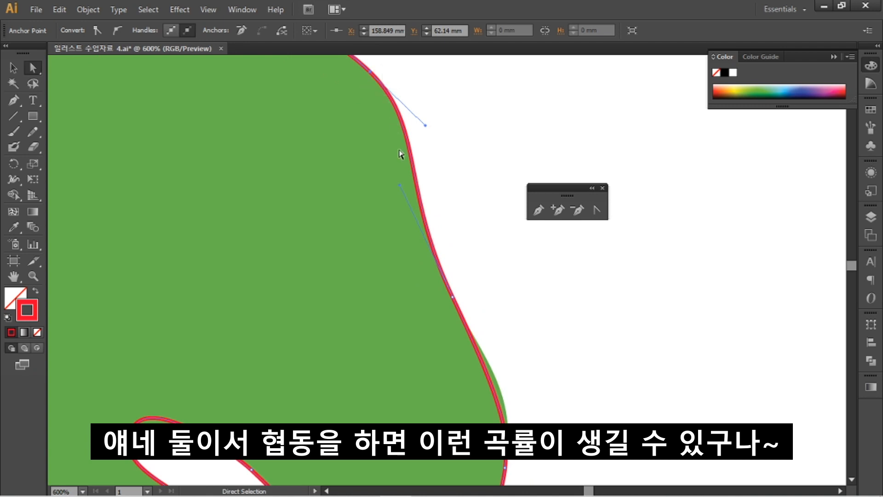
drag(491, 349, 450, 172)
click(415, 144)
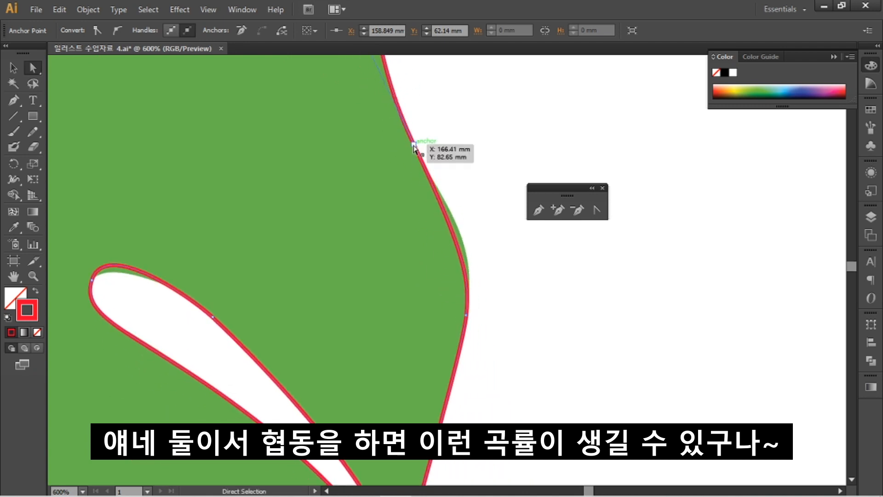
drag(469, 258, 473, 230)
Inspect the traced outline around the bottom lobes and lower left notches for angular or unnatural curves
scroll(468, 253, up, 2)
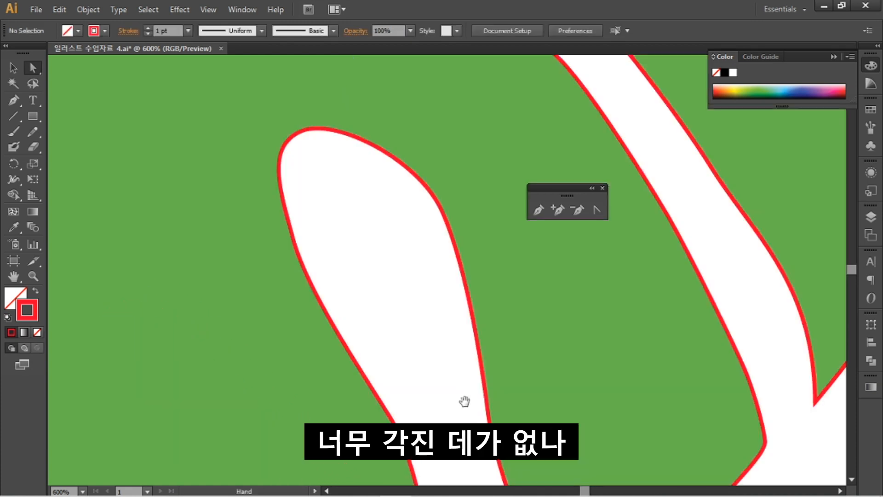
drag(463, 402, 424, 195)
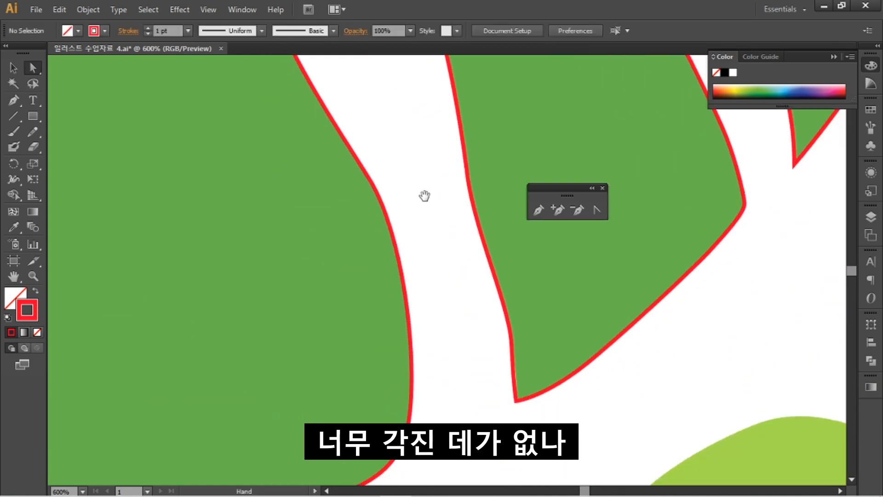
drag(418, 409, 437, 270)
drag(313, 352, 546, 276)
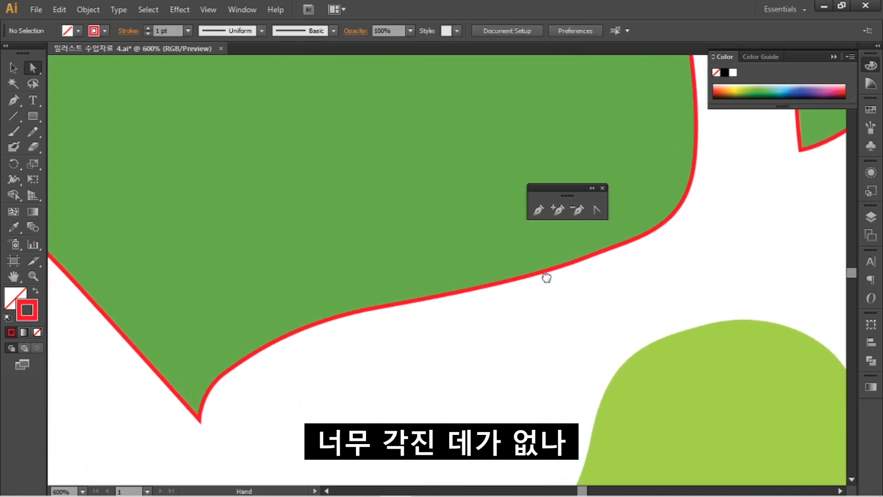
drag(310, 400, 447, 323)
drag(375, 218, 449, 395)
drag(315, 194, 330, 310)
drag(338, 243, 345, 312)
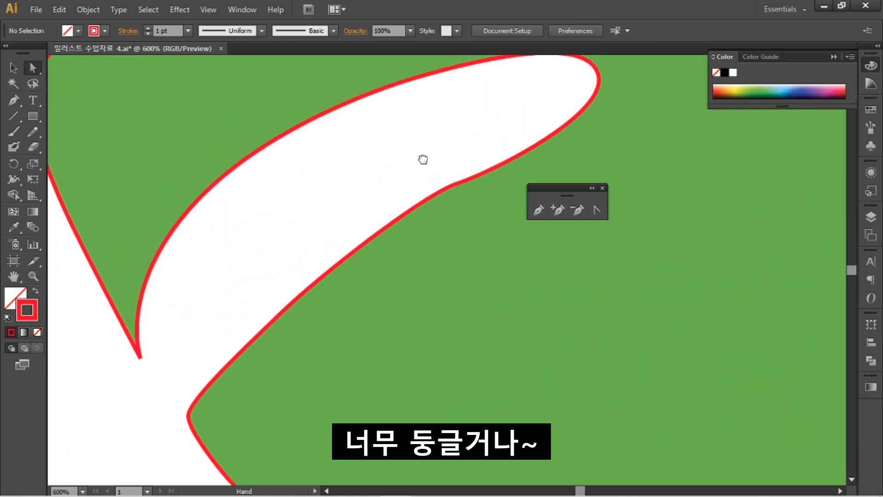
drag(373, 181, 382, 209)
drag(438, 172, 401, 216)
Shift the anchor on the lower edge of the lowest left notch along the edge, away from the notch's tip
click(403, 241)
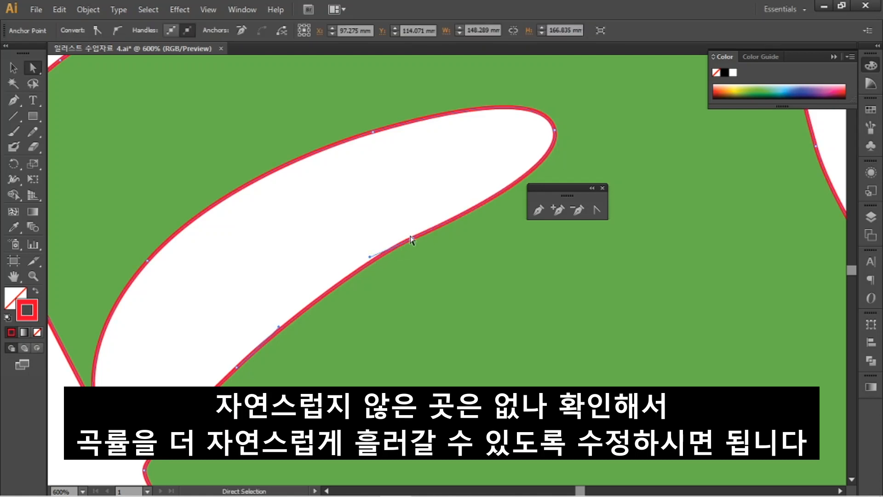
click(514, 234)
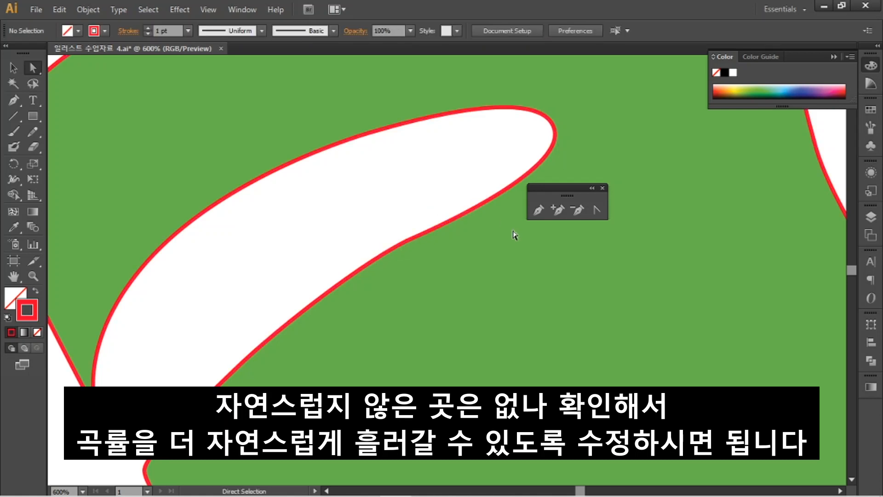
click(408, 242)
click(412, 237)
drag(453, 221, 466, 211)
drag(413, 238, 396, 248)
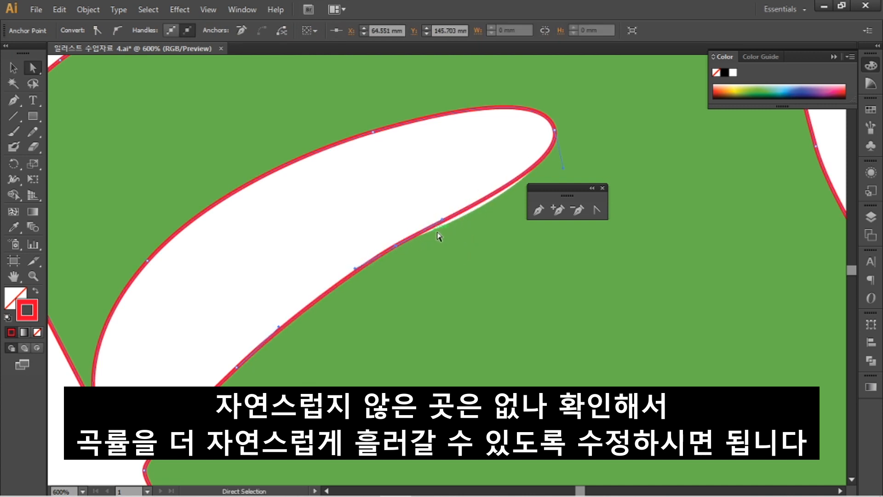
Adjust the direction handles of the shifted anchor and the notch's tip anchor to match the leaf edge, and deselect the path
drag(442, 222, 448, 229)
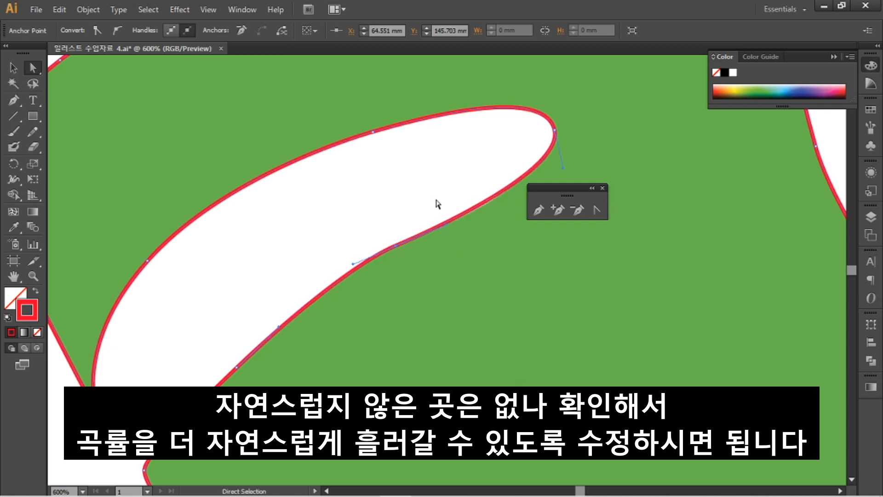
drag(564, 168, 564, 162)
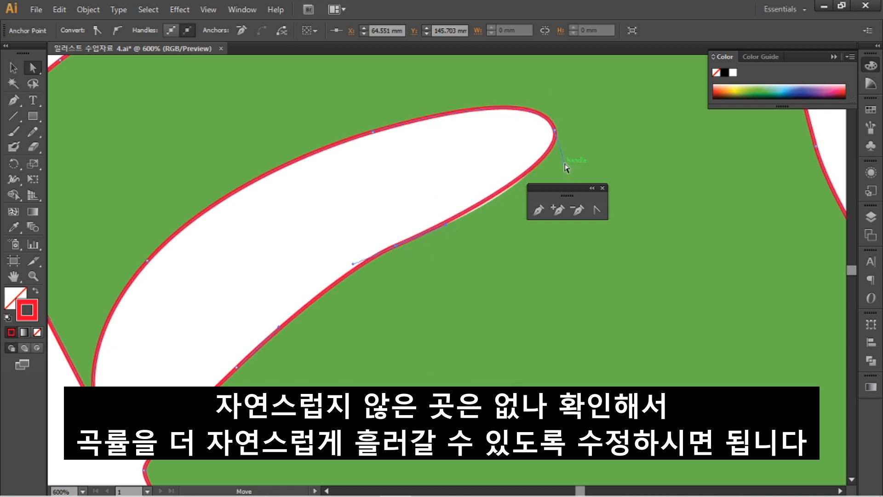
drag(448, 225, 482, 208)
drag(566, 174, 559, 163)
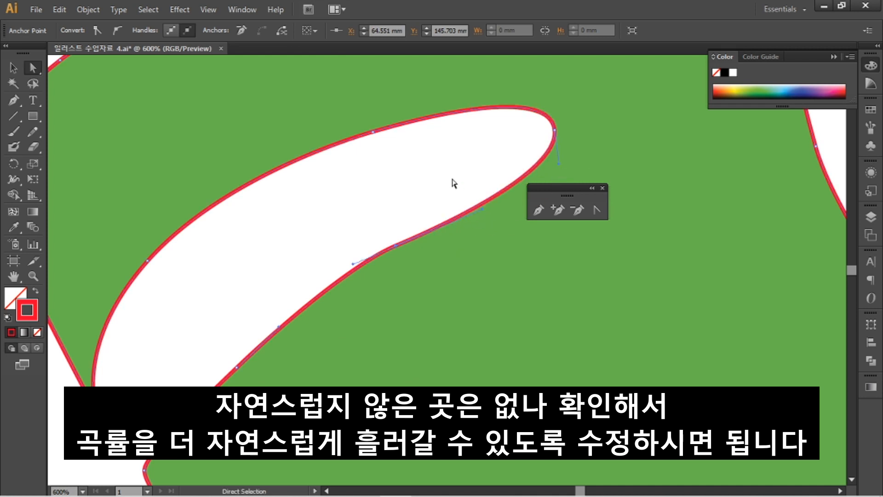
click(452, 267)
Review the remaining outline around the top notch and the whole traced leaf at 100% zoom
drag(383, 221, 280, 235)
drag(552, 331, 207, 92)
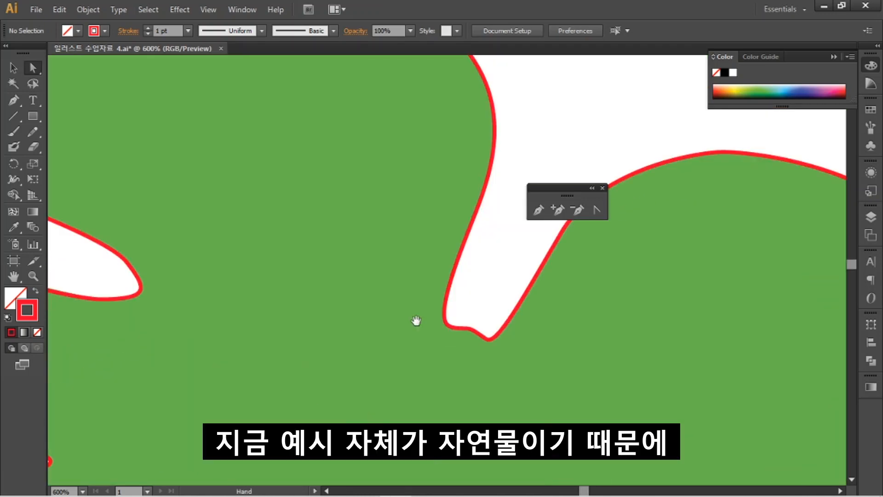
drag(410, 257, 441, 129)
ctrl+alt+click(350, 351)
ctrl+alt+click(350, 351)
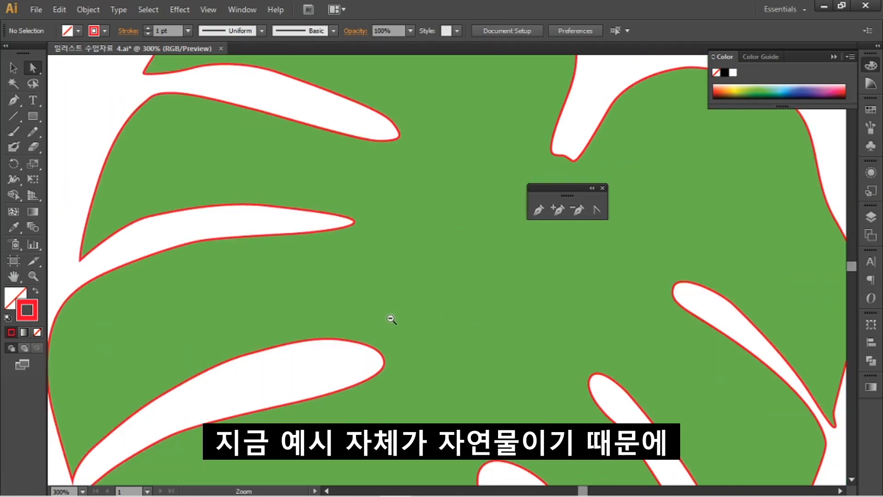
ctrl+alt+click(479, 305)
ctrl+alt+click(475, 306)
drag(473, 296, 310, 236)
ctrl+alt+click(371, 258)
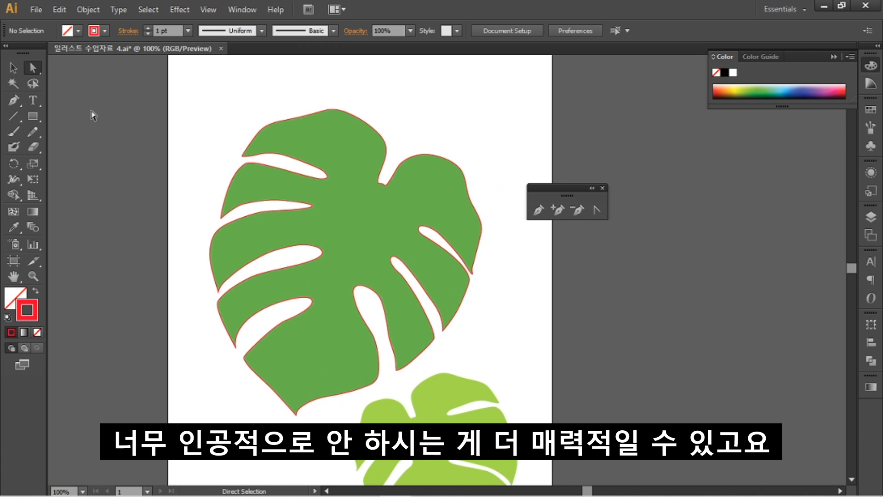
Switch to Outline view and examine how closely the traced path follows the leaf shape at 300% zoom
click(14, 68)
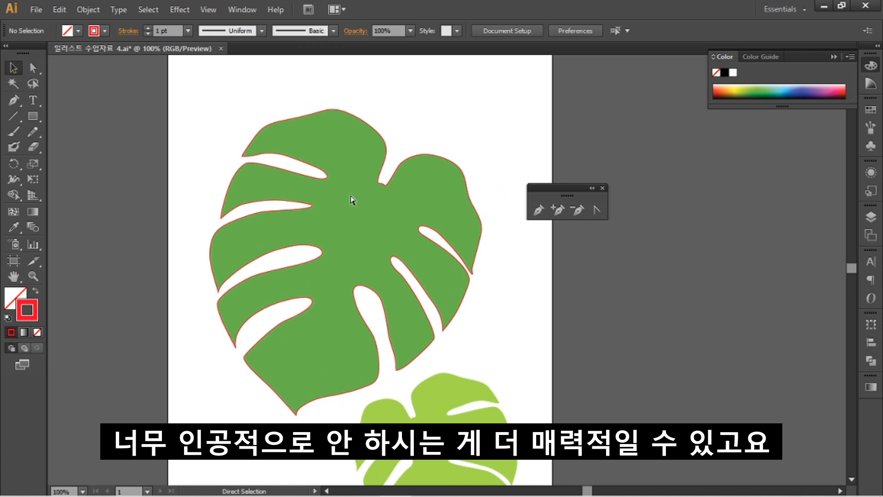
key(ctrl+y)
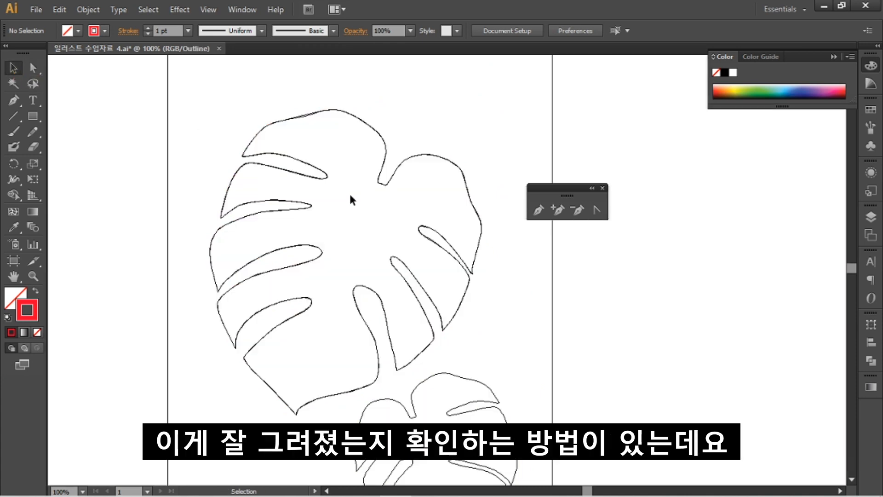
key(ctrl+space)
click(365, 238)
click(427, 224)
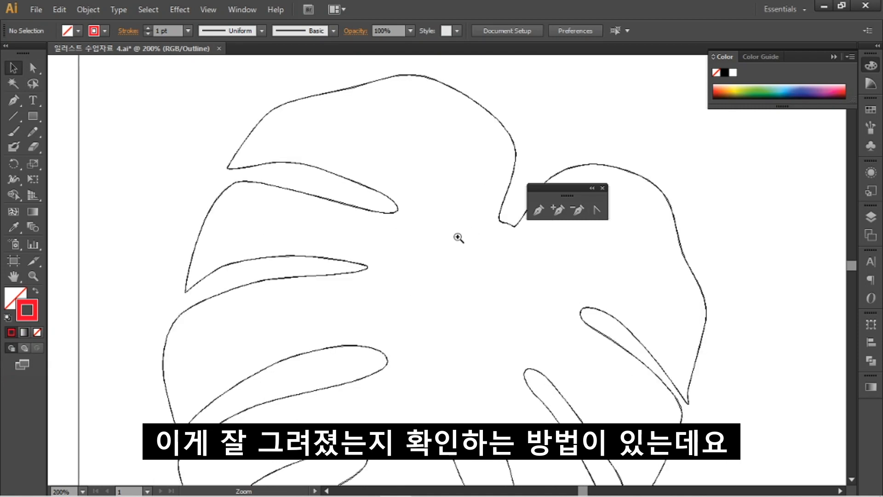
click(458, 235)
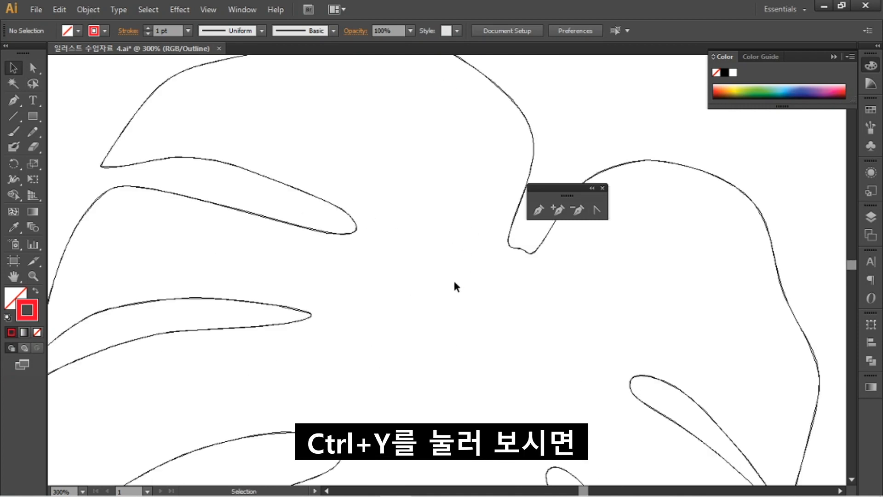
mouse_move(408, 291)
mouse_down()
mouse_move(491, 275)
mouse_move(426, 293)
mouse_up()
Alternate between Preview and Outline views to compare the traced path with the original leaf, ending in Outline view
key(ctrl+y)
key(ctrl+y)
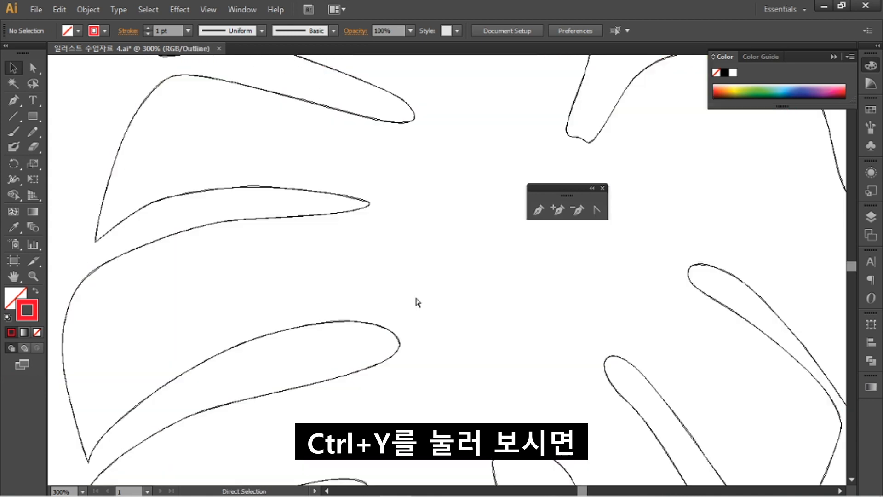
key(ctrl+y)
key(ctrl+y)
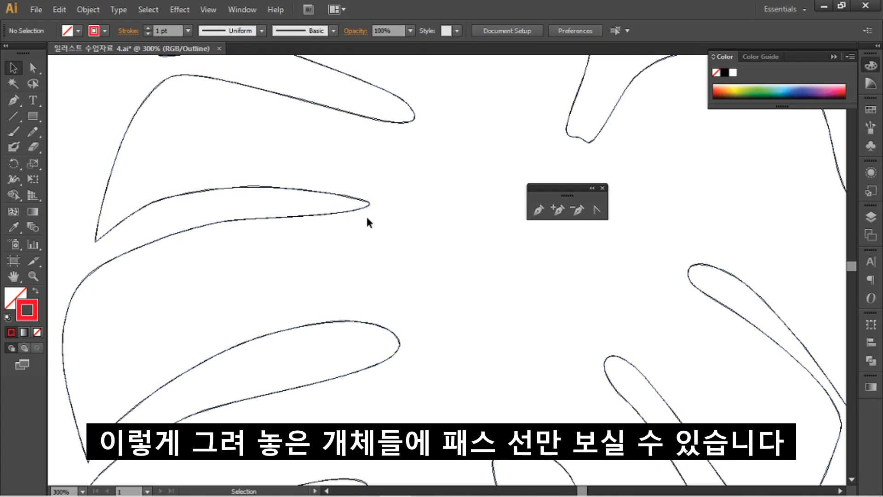
key(ctrl+y)
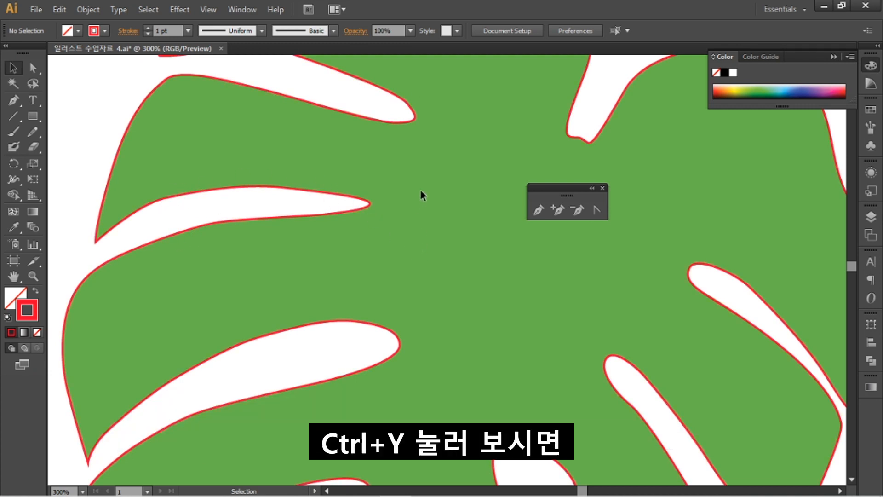
key(ctrl+y)
Refit the lower edge of the uppermost left notch by adjusting the direction handle near its tip in Outline view, and deselect the path
scroll(368, 206, up, 4)
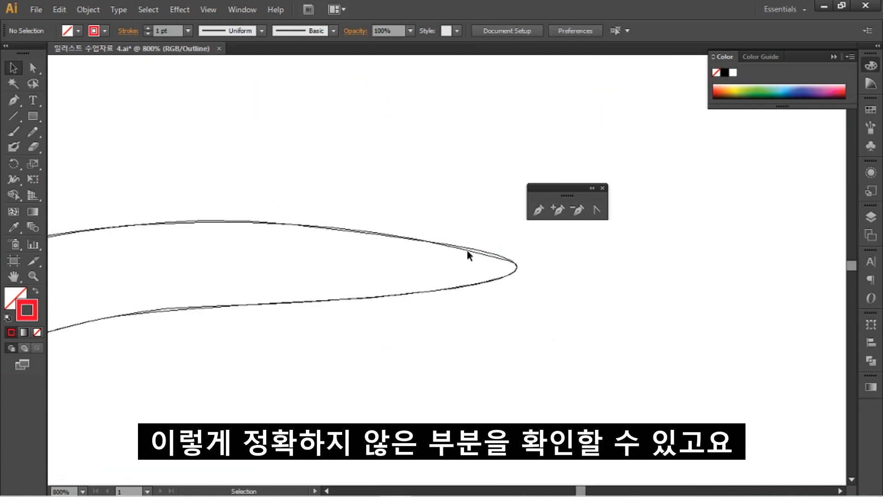
scroll(467, 249, up, 5)
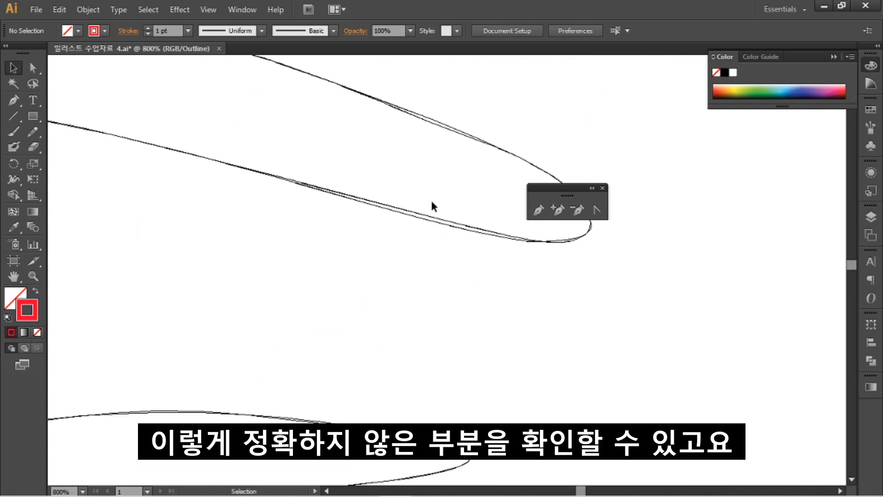
click(33, 68)
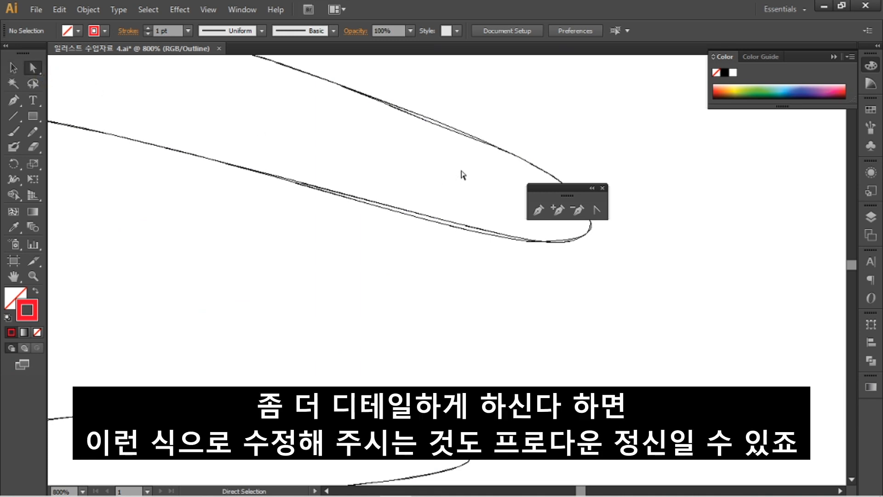
click(441, 228)
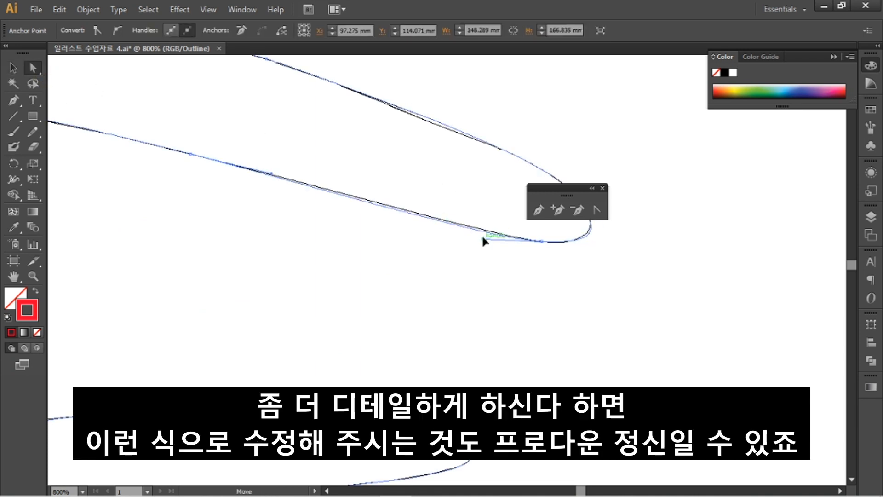
drag(482, 235, 483, 236)
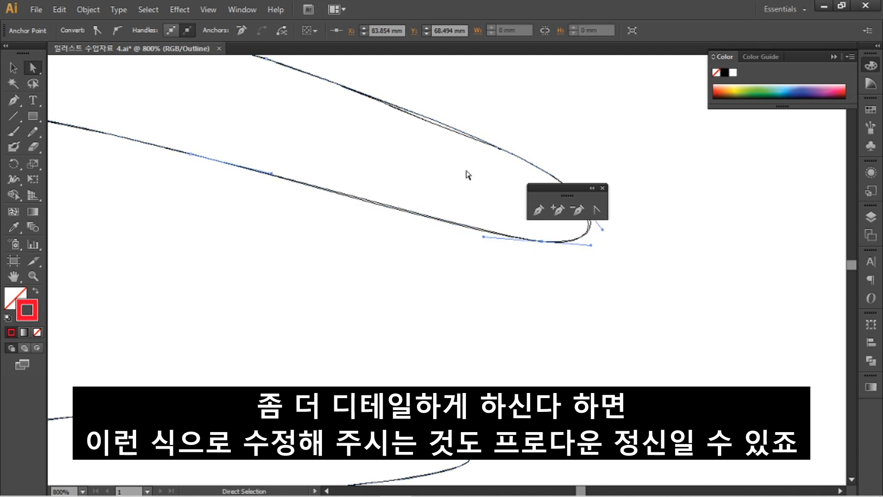
click(390, 175)
Return the document to Preview view at 100% zoom
key(ctrl+minus)
key(ctrl+1)
key(ctrl+y)
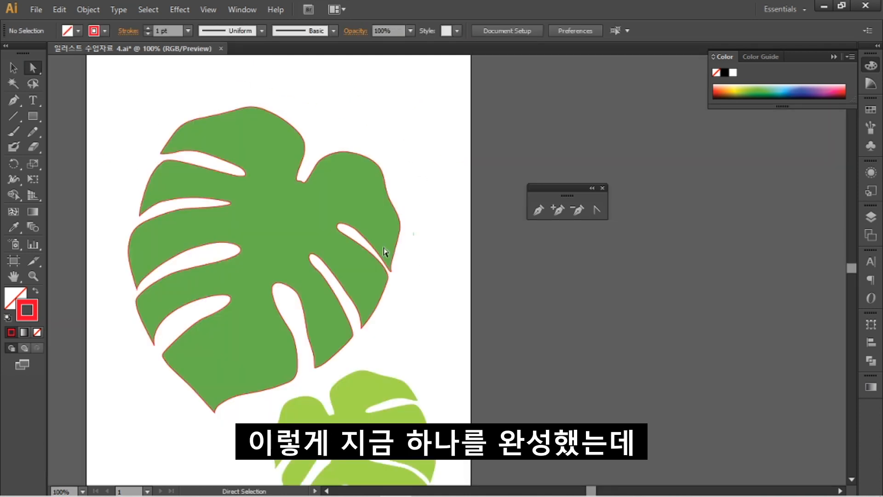
Select the entire traced leaf path with the Selection tool to check it, and deselect it
click(238, 119)
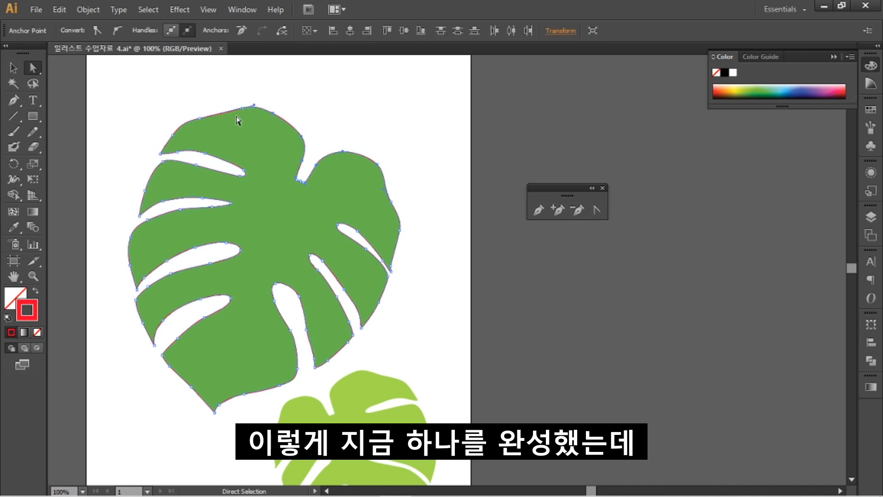
click(13, 68)
click(117, 73)
drag(115, 78, 428, 369)
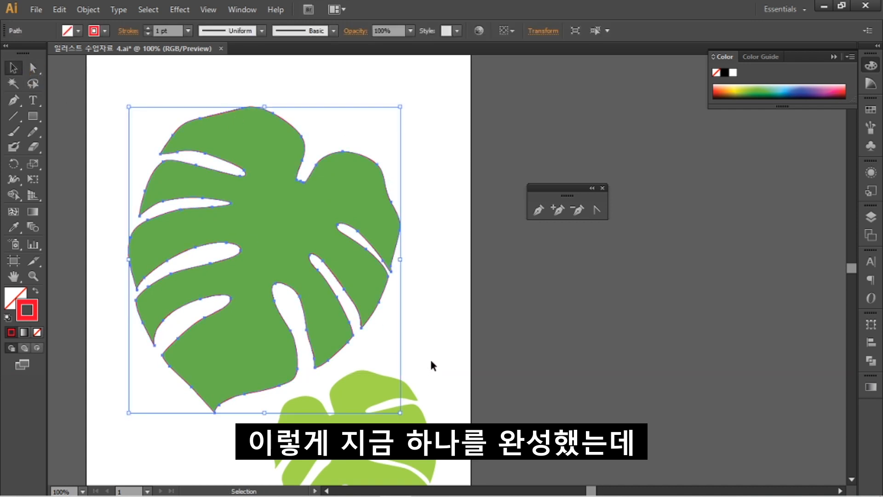
click(410, 334)
scroll(359, 368, down, 3)
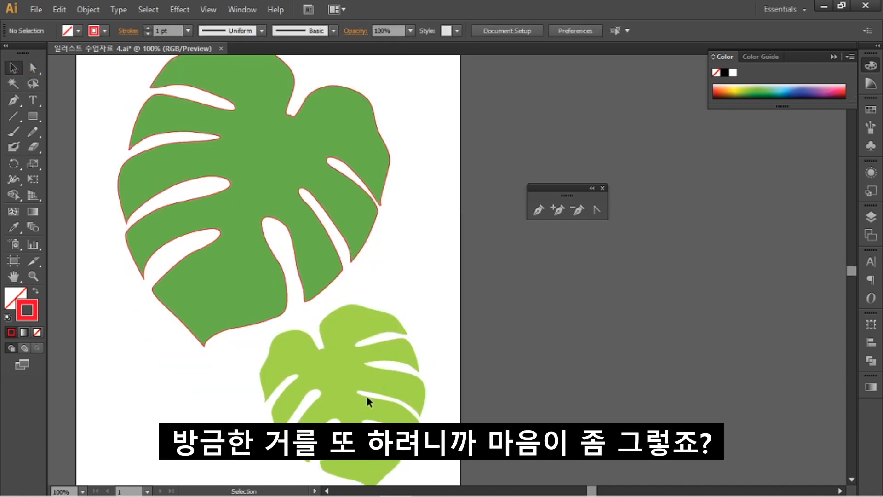
drag(357, 384, 358, 343)
drag(370, 228, 434, 278)
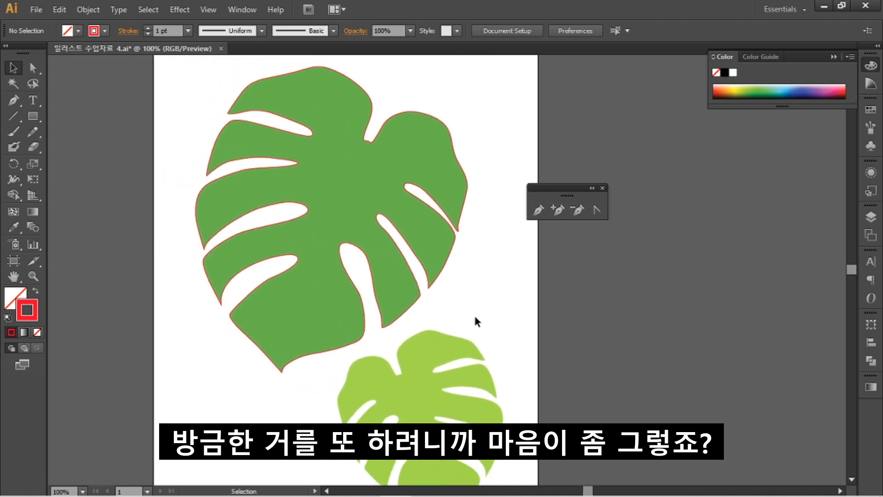
drag(465, 312, 420, 266)
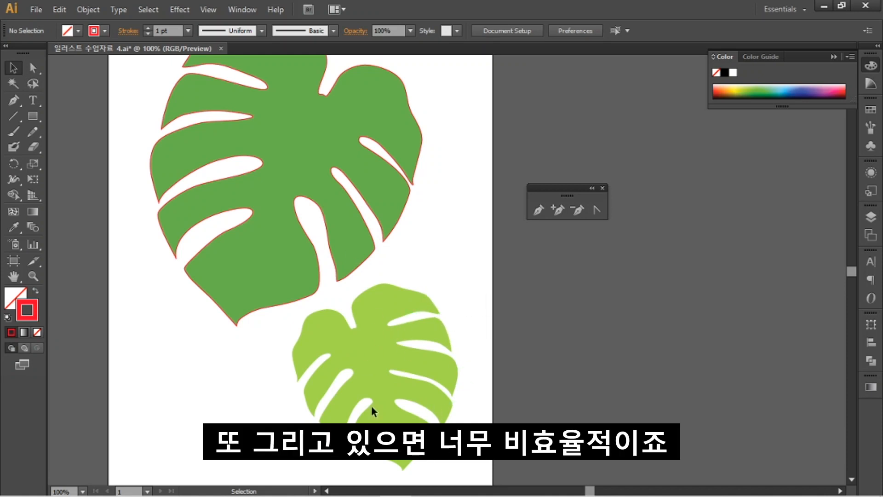
Duplicate the traced leaf path and place the copy at the lower part of the artboard, beside the light green leaf
click(353, 184)
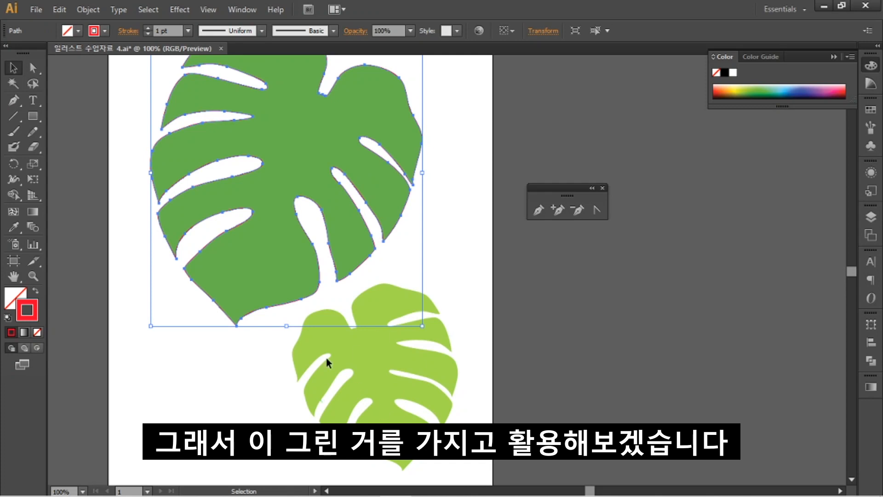
scroll(340, 271, up, 1)
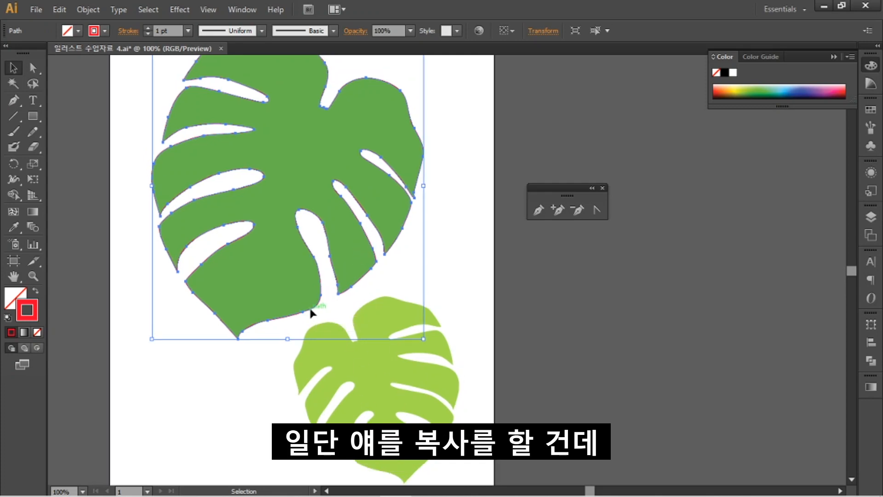
drag(311, 313, 364, 331)
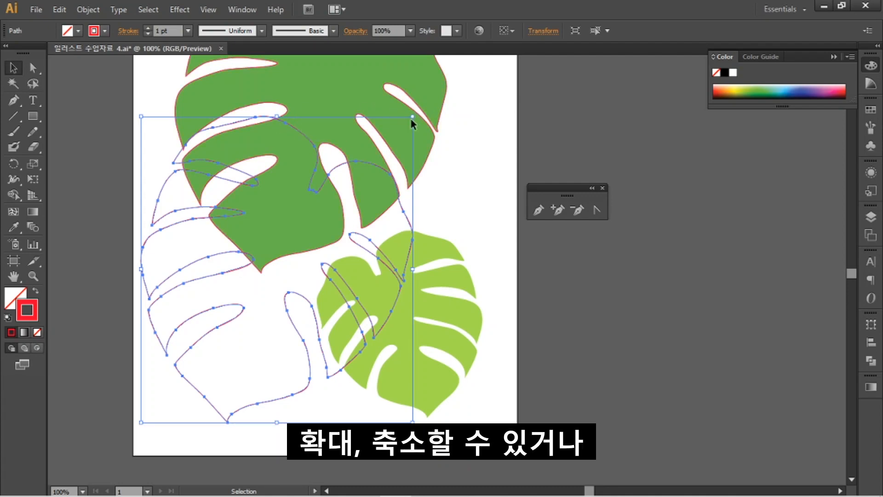
Try to scale the outline copy down without constraining its proportions, and undo the distorted scaling
mouse_move(413, 118)
mouse_down()
mouse_move(437, 105)
mouse_move(422, 111)
mouse_move(432, 109)
mouse_move(437, 122)
mouse_move(418, 90)
mouse_move(435, 134)
mouse_move(424, 114)
mouse_up()
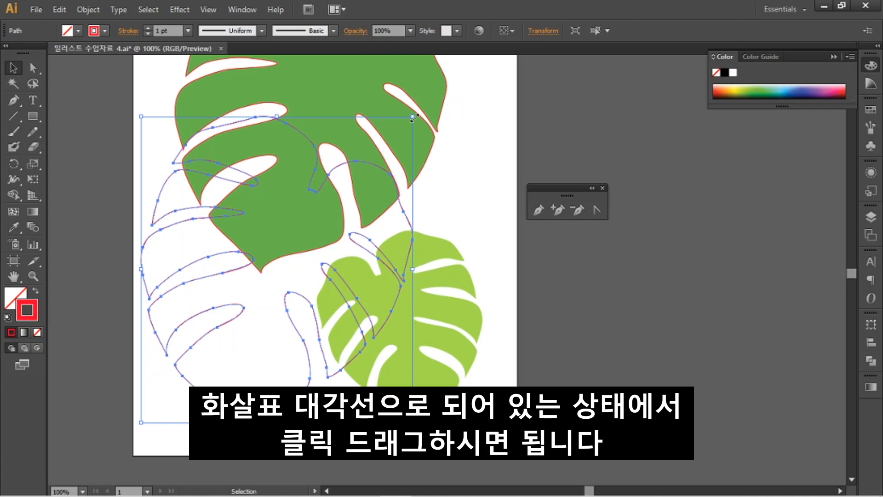
drag(413, 116, 370, 335)
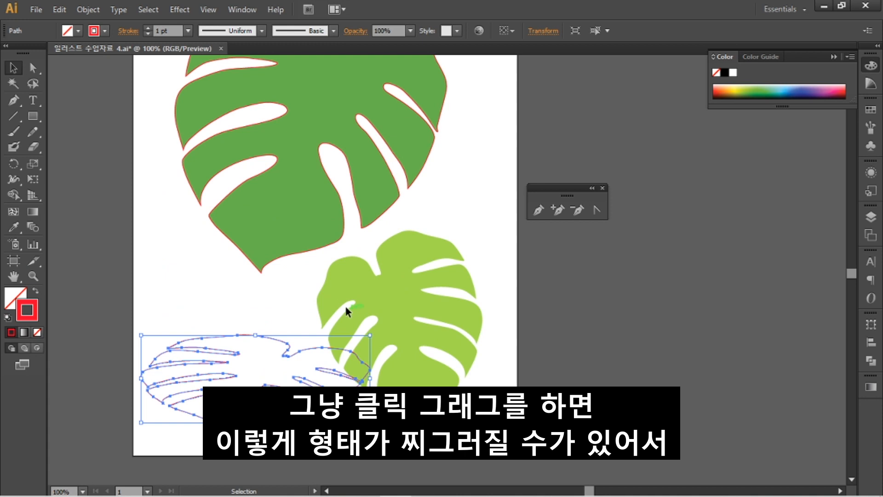
key(ctrl+z)
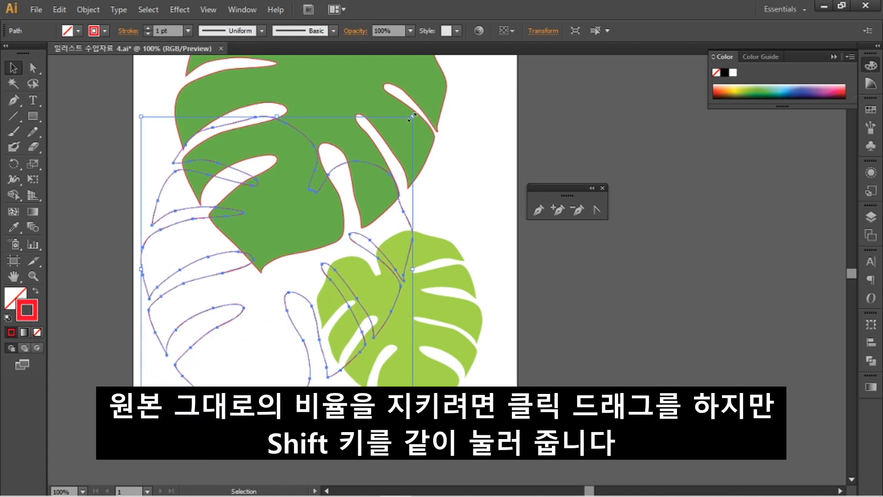
Scale the outline copy down proportionally to roughly the size of the light green leaf, and deselect it
drag(413, 116, 345, 231)
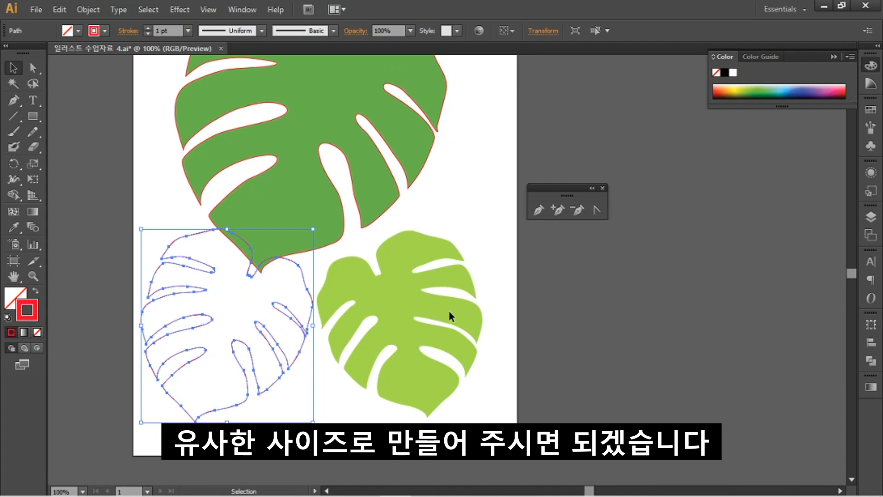
click(357, 339)
drag(451, 357, 452, 332)
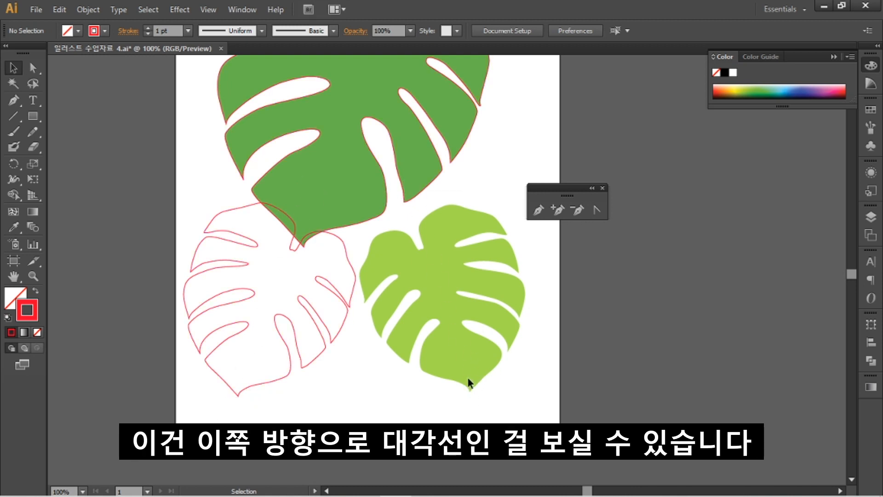
Draw a vertical line segment between the outline copy and the light green leaf as a symmetry axis, and deselect it
key(backslash)
drag(359, 204, 361, 410)
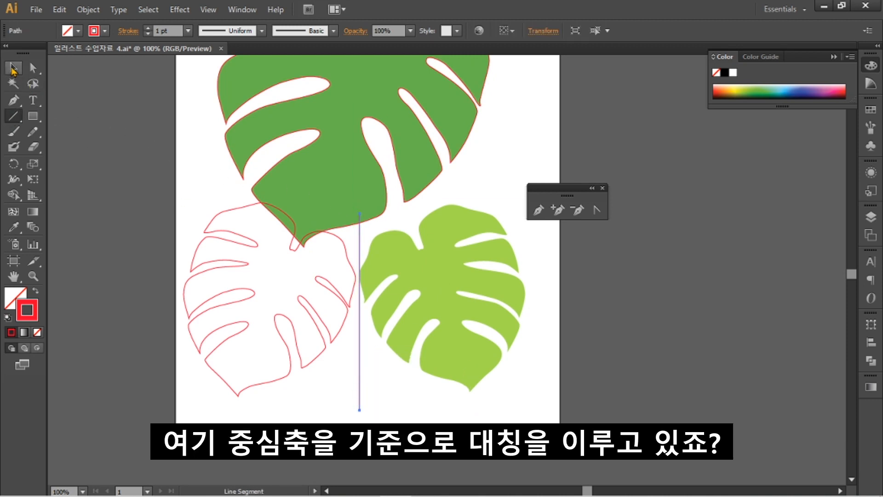
key(v)
click(428, 399)
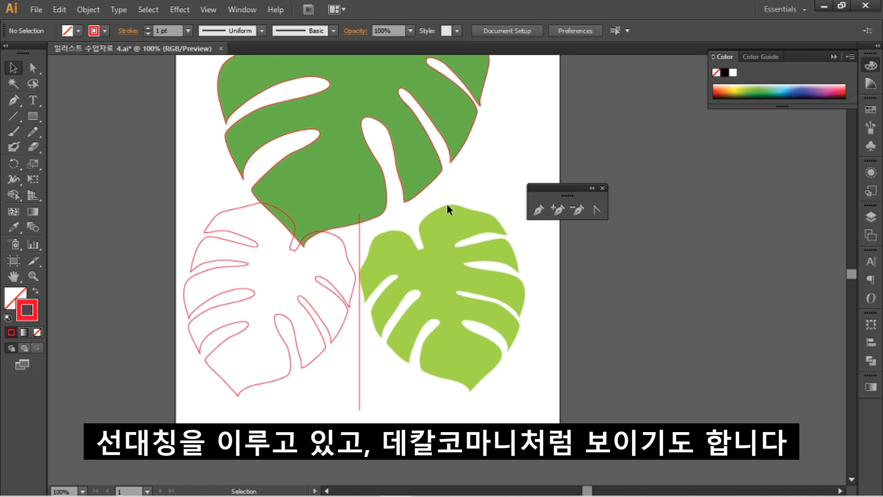
Shrink the outline copy slightly in proportion to match the light green leaf more closely, and deselect it
click(251, 203)
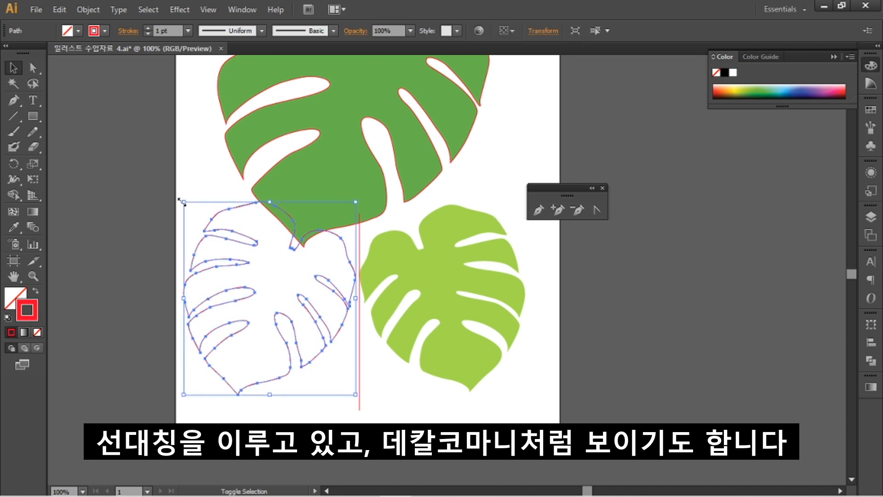
drag(182, 201, 193, 209)
click(414, 389)
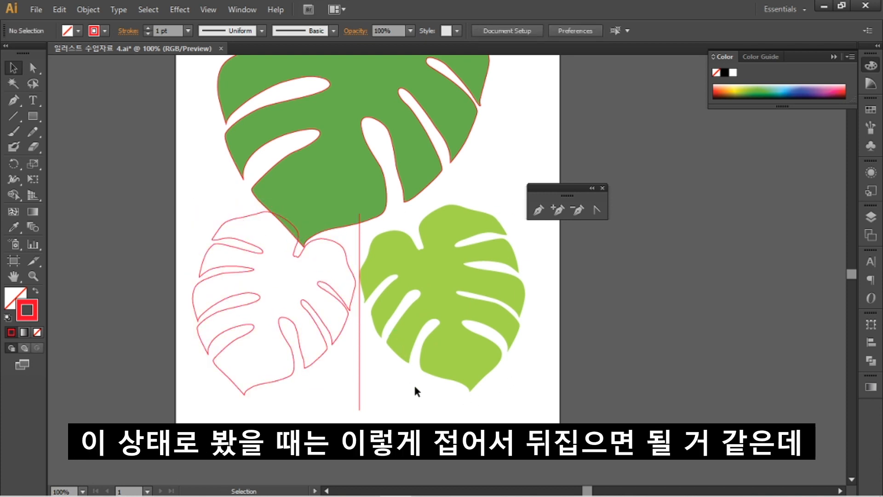
Open the Reflect transformation for the small outline copy
click(318, 348)
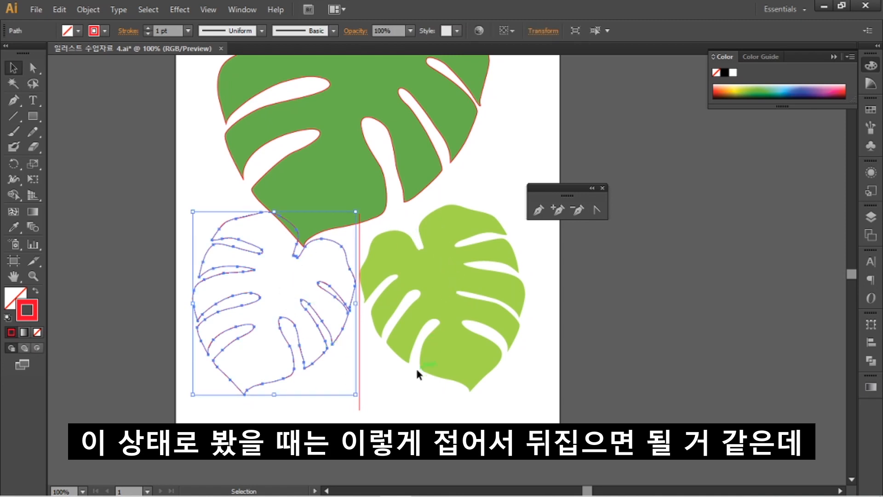
click(387, 368)
click(308, 311)
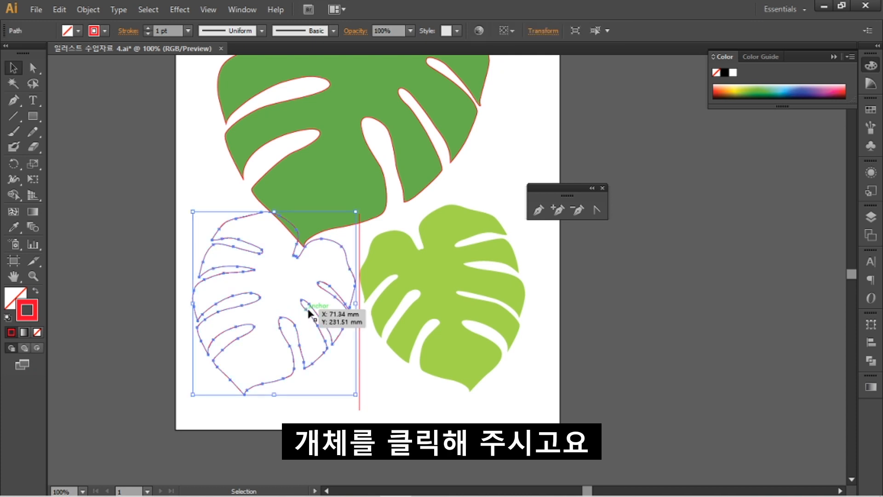
right_click(308, 312)
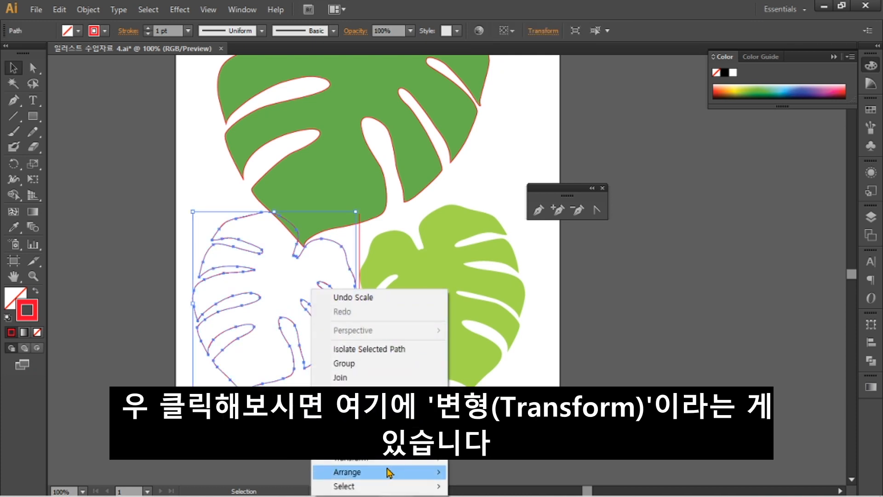
mouse_move(345, 464)
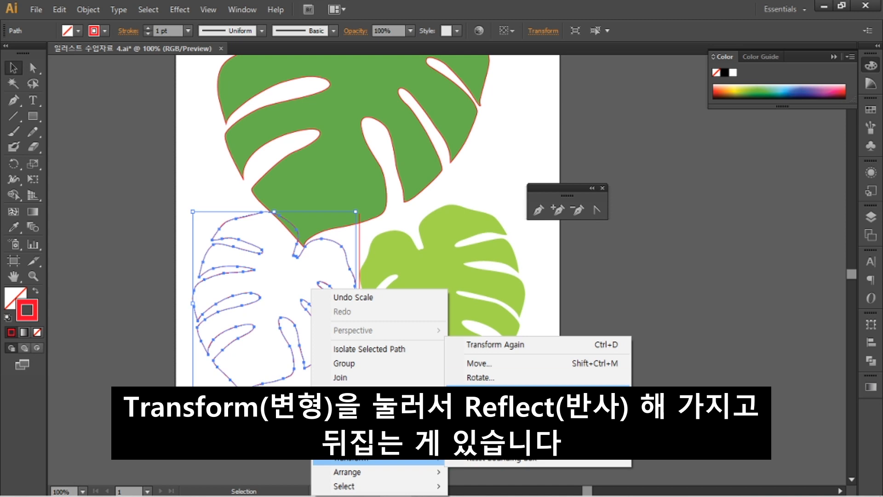
click(478, 391)
drag(26, 9, 422, 172)
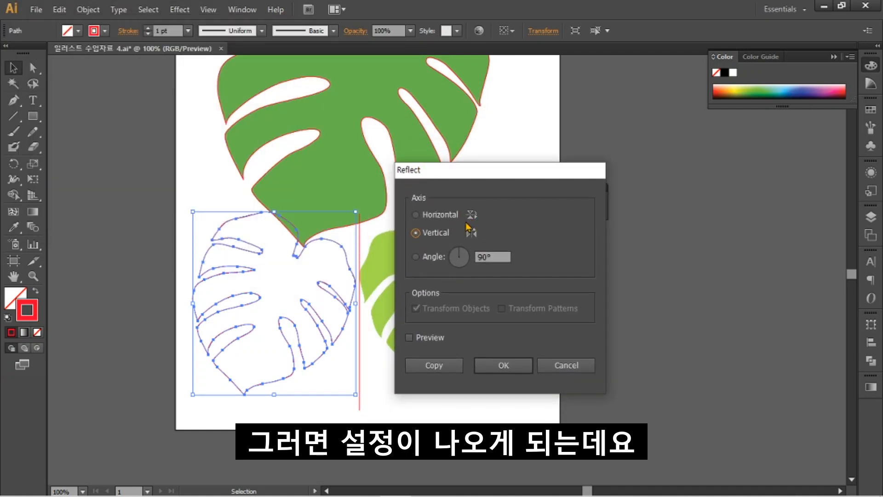
Try the Horizontal, Vertical and Angle axis options for the reflection
click(445, 223)
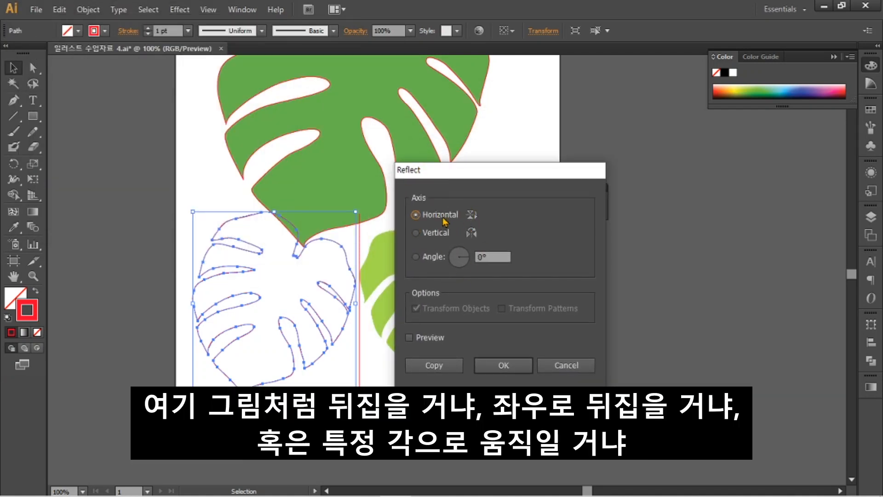
click(437, 234)
click(433, 264)
click(416, 234)
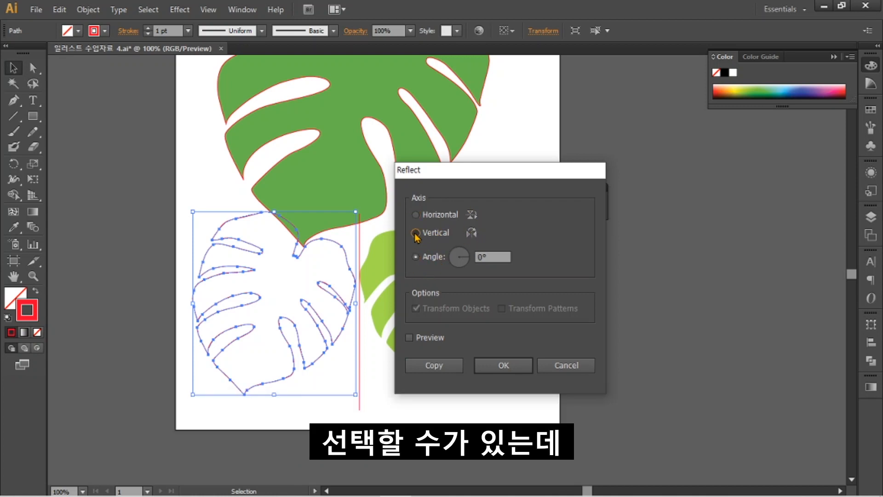
click(415, 215)
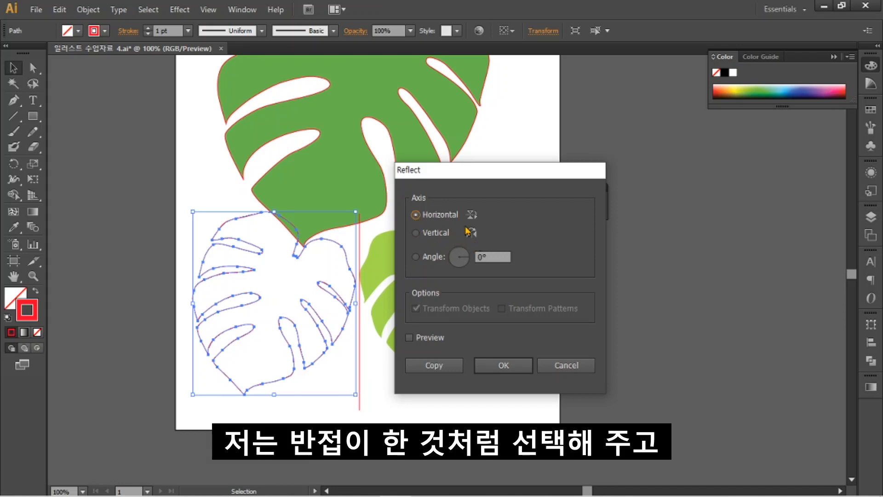
Reflect the outline copy across the Vertical axis at 90°, with the preview enabled
click(439, 237)
drag(487, 170, 622, 150)
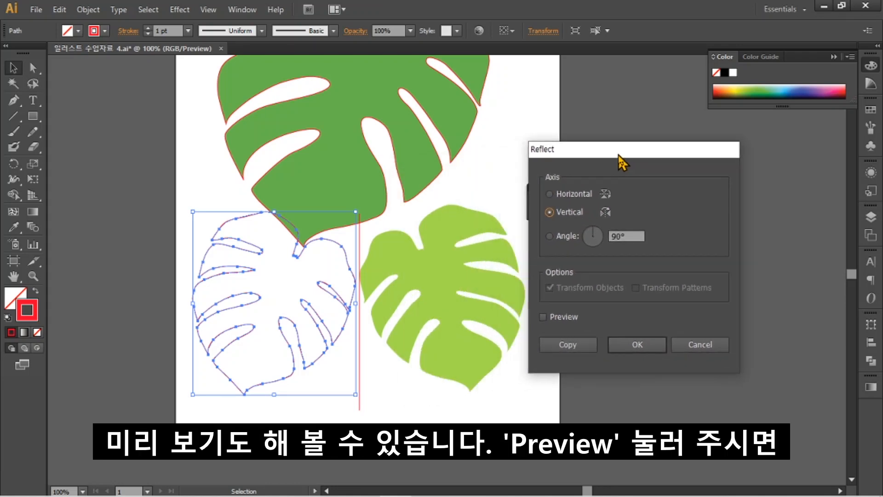
click(543, 316)
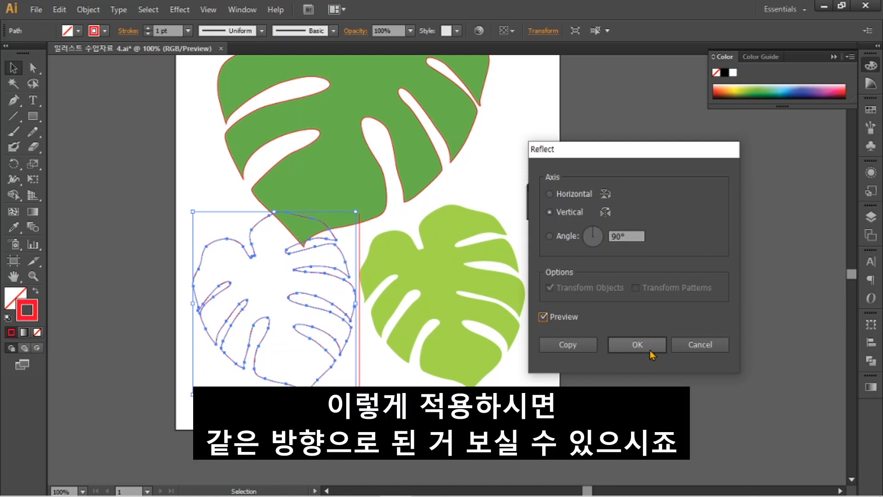
click(638, 351)
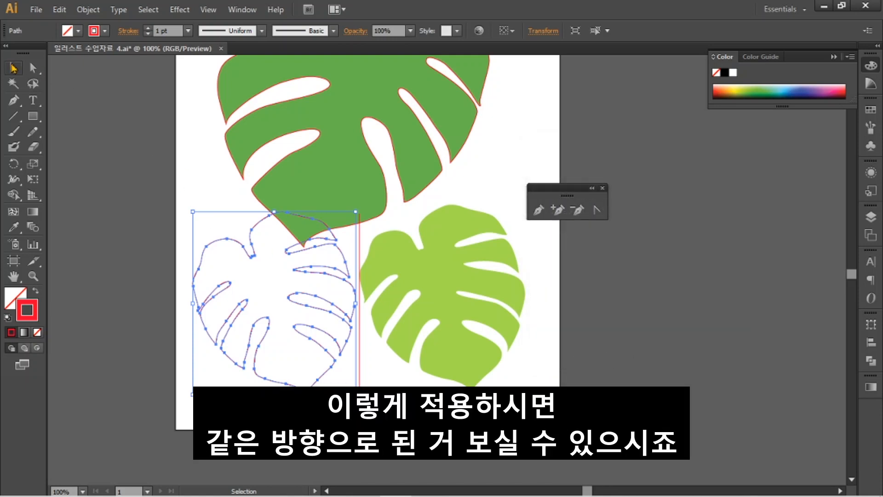
Delete the vertical symmetry line beside the reflected outline
key(ctrl+shift+a)
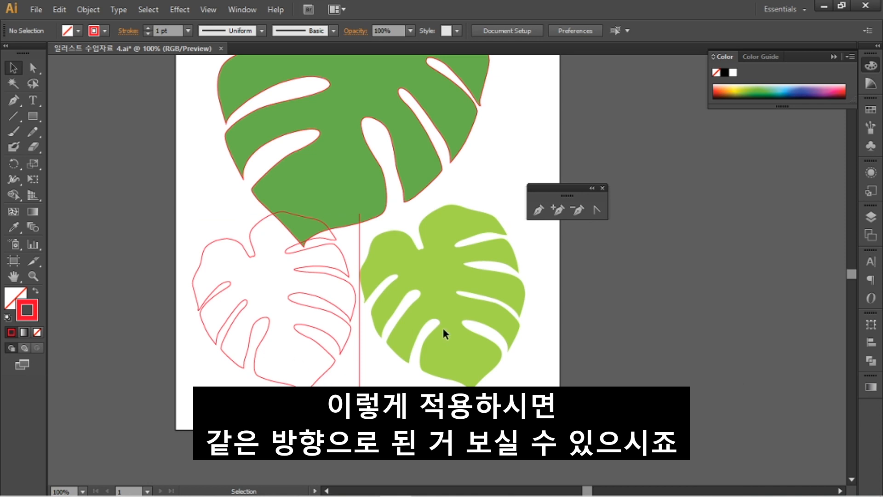
click(360, 366)
key(Delete)
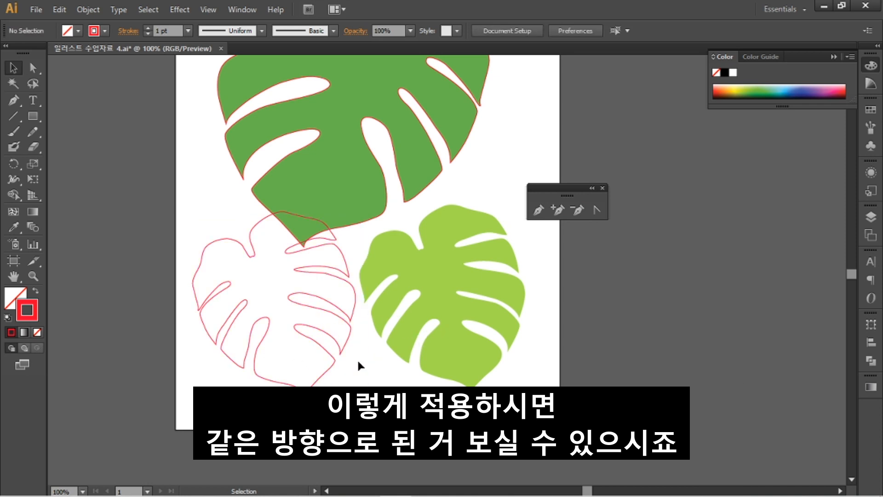
Move the reflected outline onto the light green leaf and inspect the overlap at 150% zoom
drag(258, 237, 423, 227)
key(ctrl+plus)
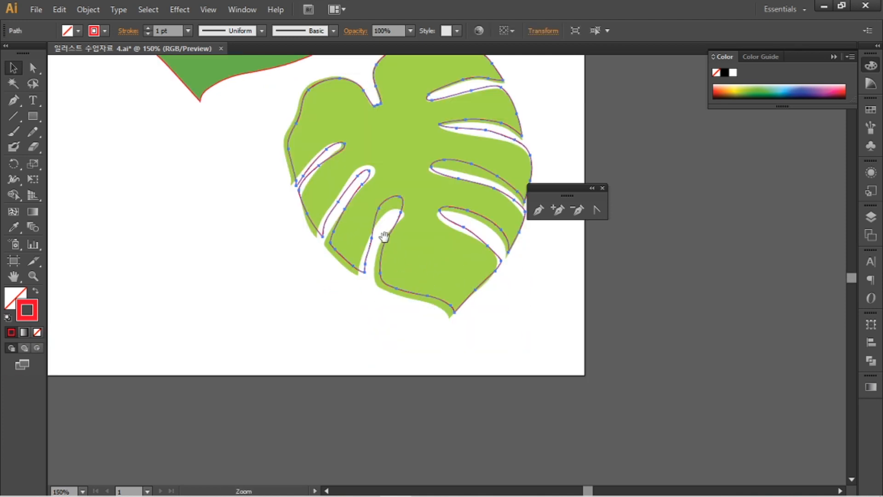
drag(413, 269, 369, 309)
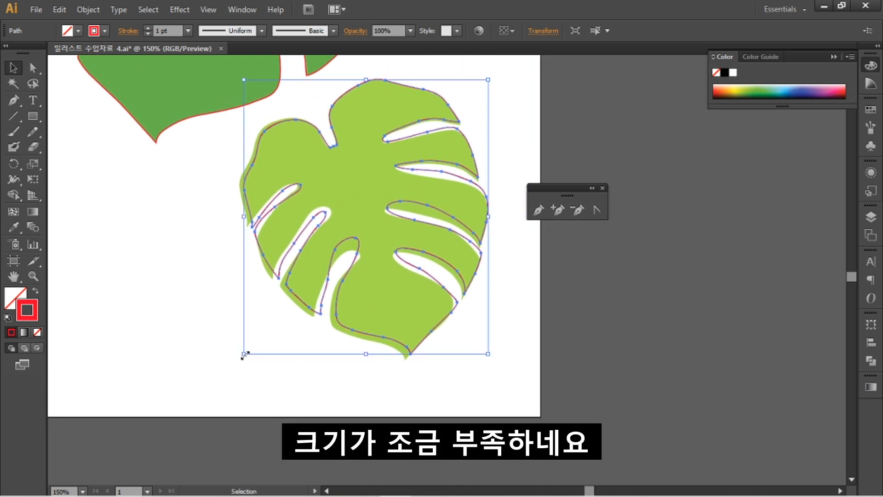
Enlarge the reflected outline slightly in proportion and shift it to line up with the light green leaf's edges
drag(243, 354, 239, 359)
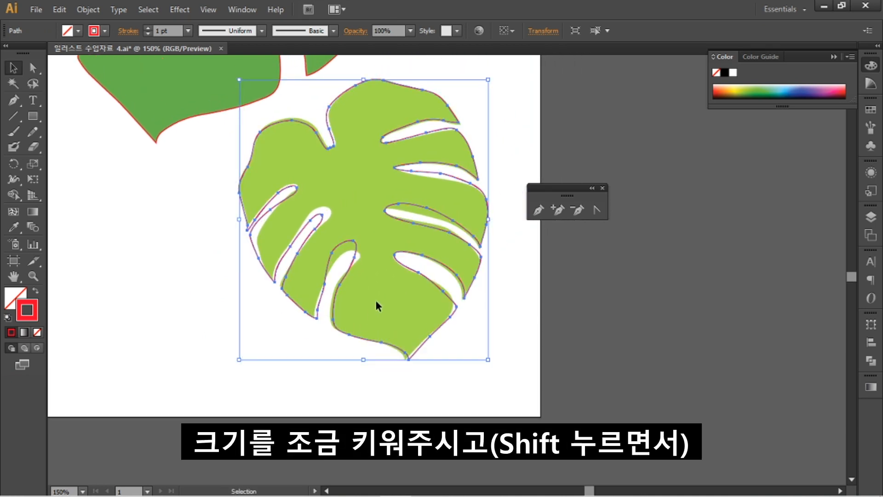
click(388, 279)
click(396, 256)
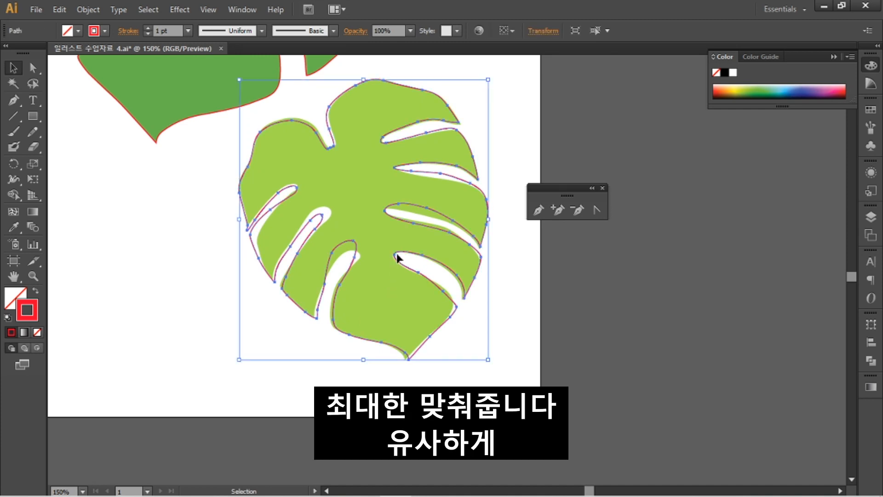
drag(397, 256, 397, 256)
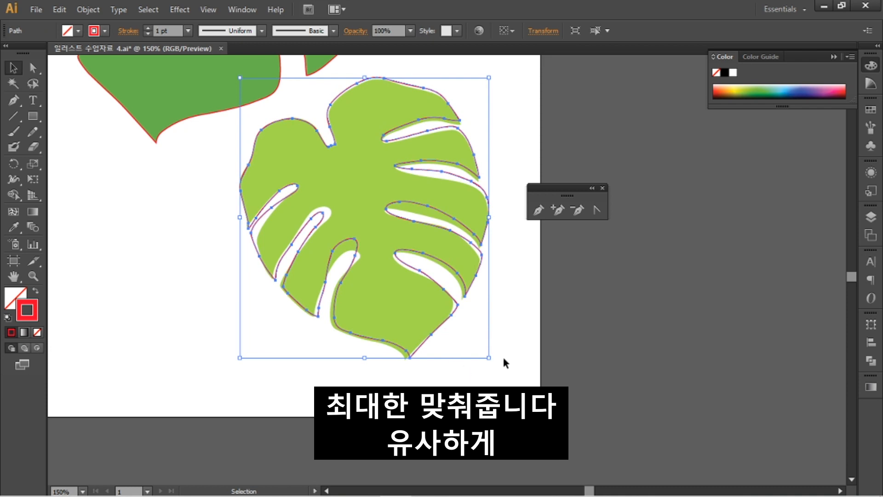
Rotate the reflected outline slightly clockwise and nudge it into the closest match with the light green leaf
drag(505, 363, 419, 299)
click(518, 362)
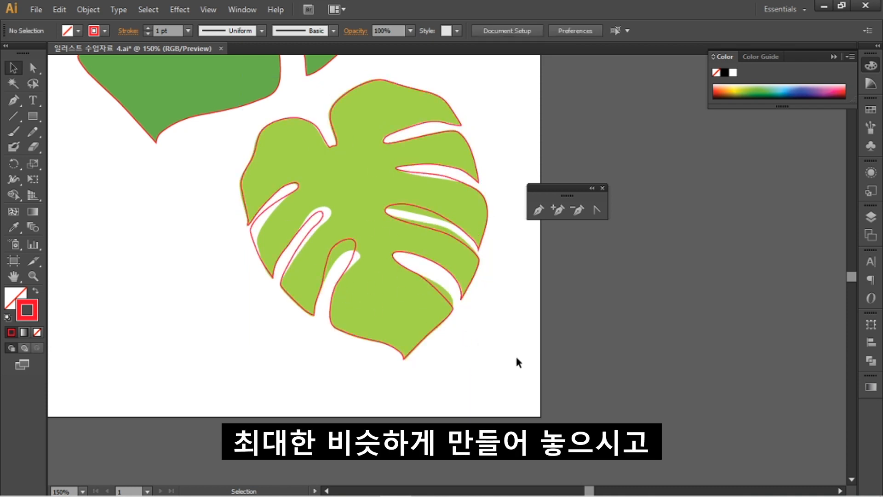
drag(439, 181, 444, 184)
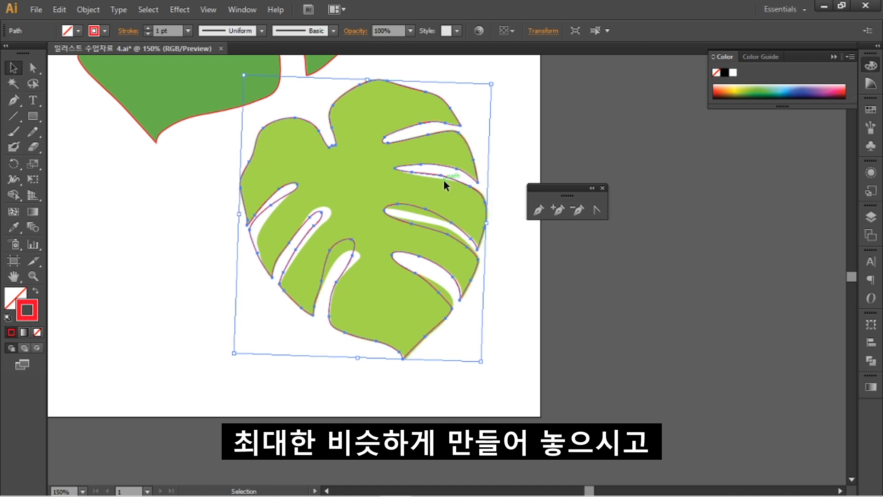
key(Right)
key(Down)
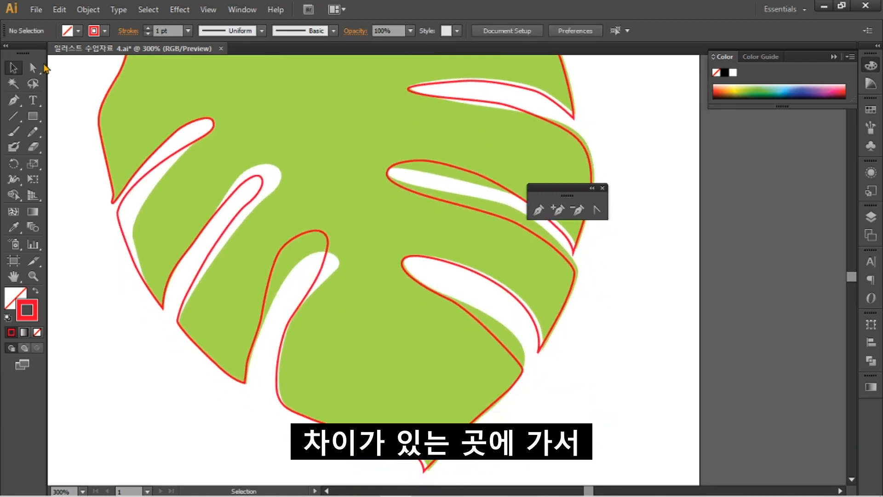
Move the anchor points at the upper corner of the lobe below the uppermost left notch onto the light green leaf's edge with Direct Selection
click(32, 68)
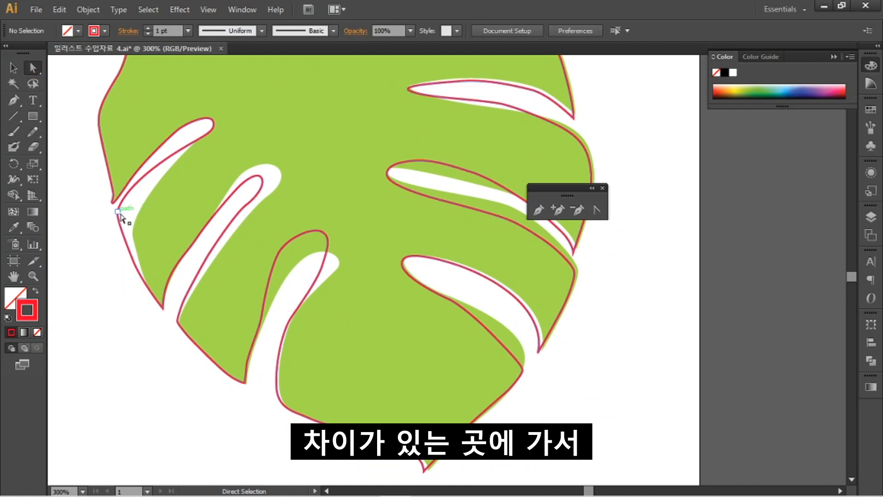
drag(118, 212, 174, 164)
drag(137, 191, 143, 198)
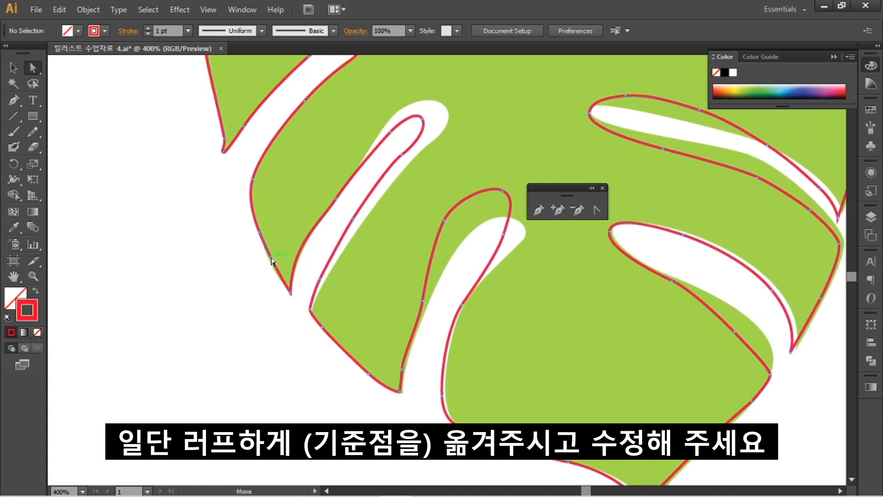
Adjust the lower-left lobe's outer edge and move the tip anchor of the narrow notch beside it to the notch's rounded end
click(263, 245)
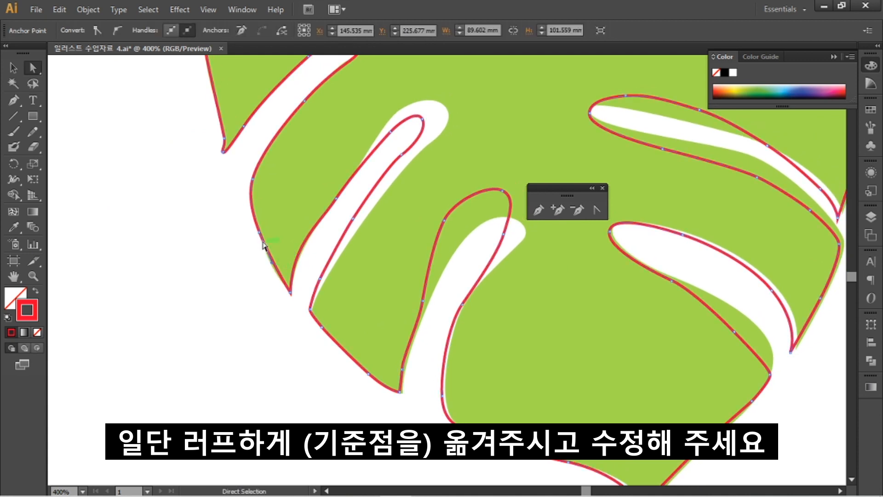
drag(264, 245, 274, 275)
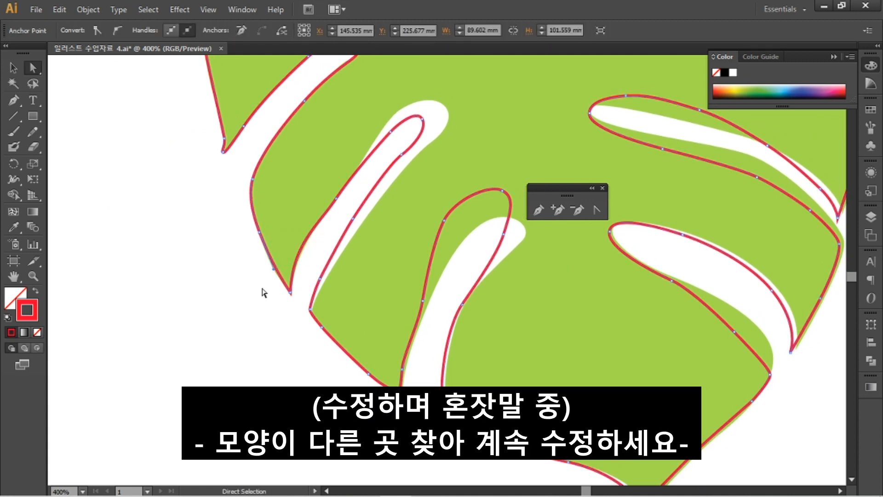
scroll(264, 239, right, 5)
scroll(264, 239, up, 2)
click(289, 162)
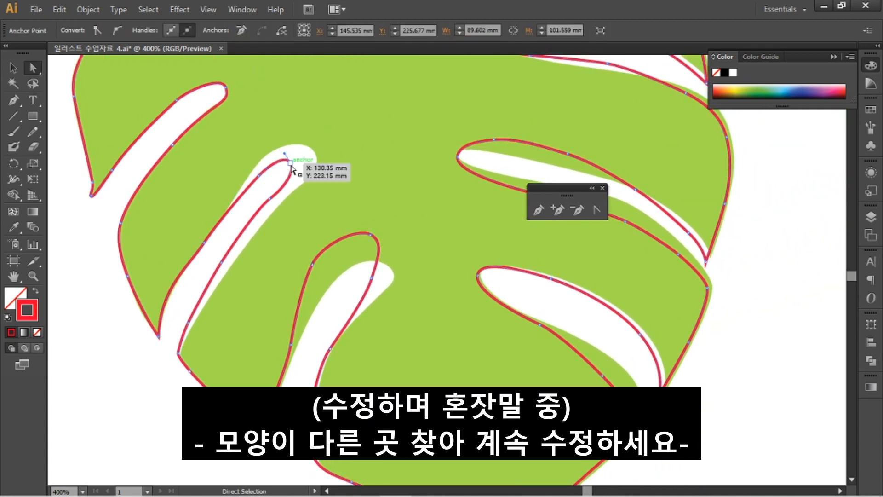
drag(291, 167, 315, 150)
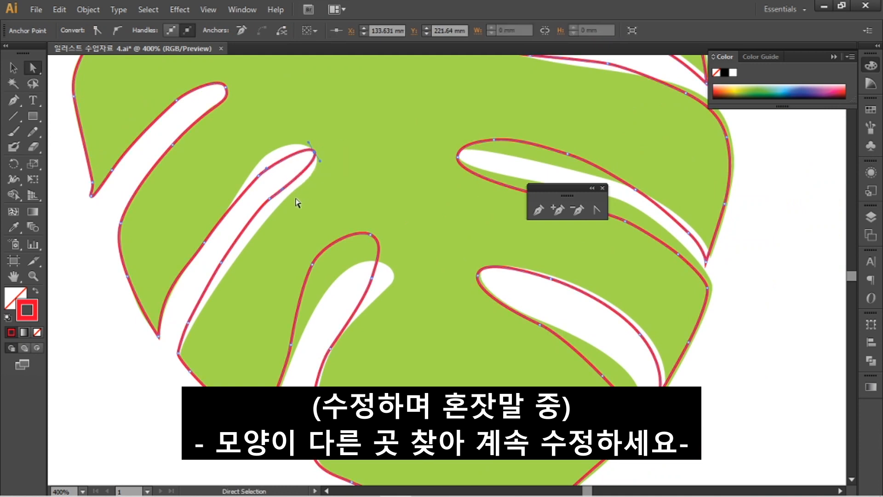
Fit both sides and the rounded end of the narrow lower-left notch to the light green leaf by moving anchors and handles
click(269, 203)
drag(222, 269, 227, 277)
drag(189, 324, 193, 330)
drag(259, 177, 283, 144)
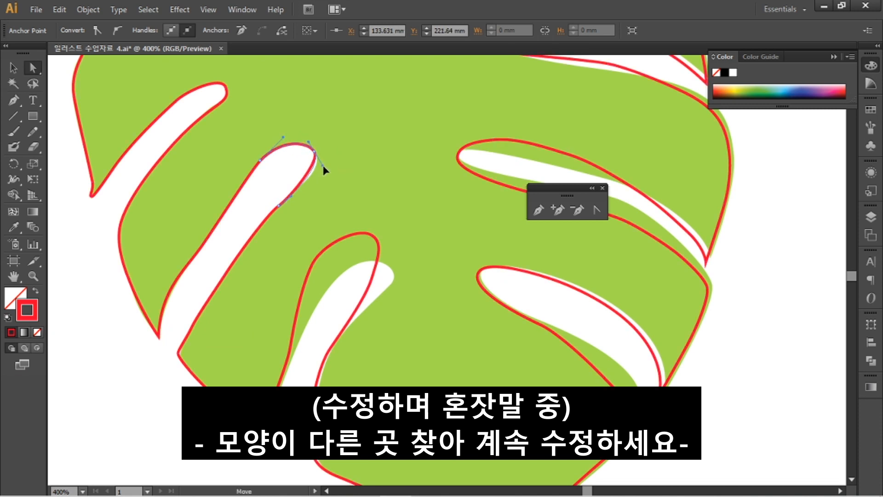
drag(275, 276, 293, 212)
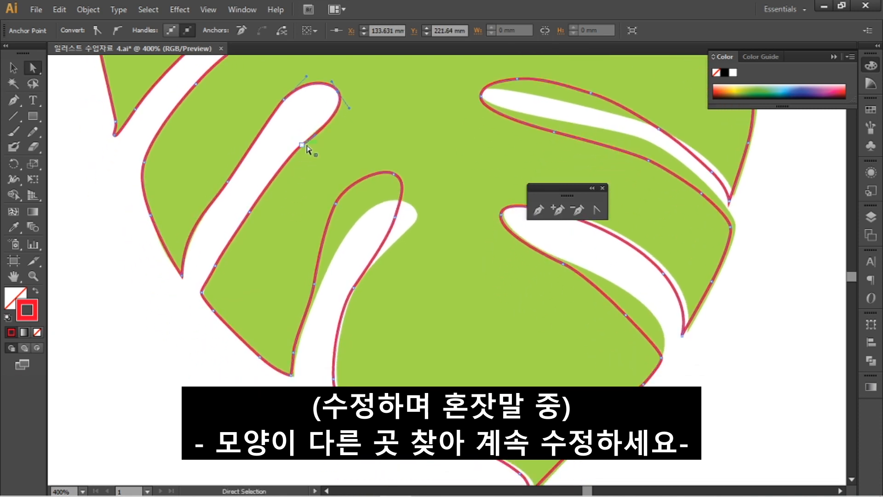
mouse_move(291, 162)
mouse_down()
mouse_move(289, 154)
mouse_move(283, 166)
mouse_up()
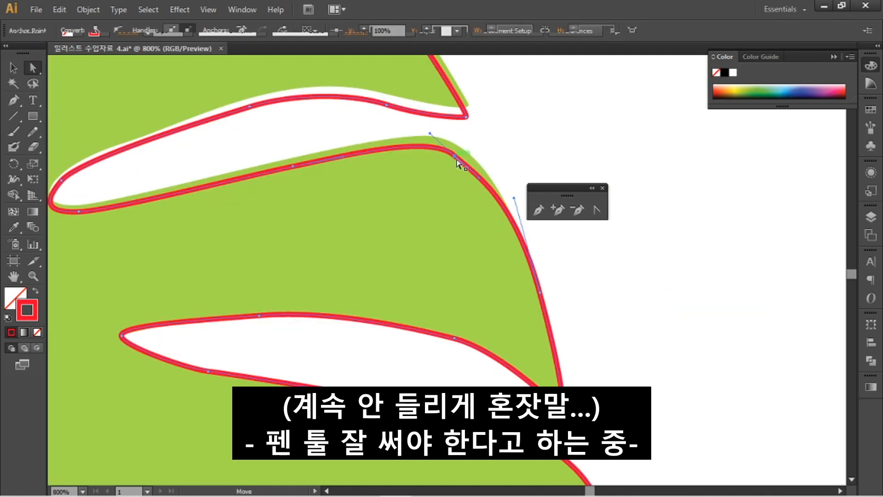
Move the anchors along the lower edge and outer corner of the uppermost right notch onto the light green leaf's edge
drag(456, 156, 460, 146)
drag(373, 169, 465, 196)
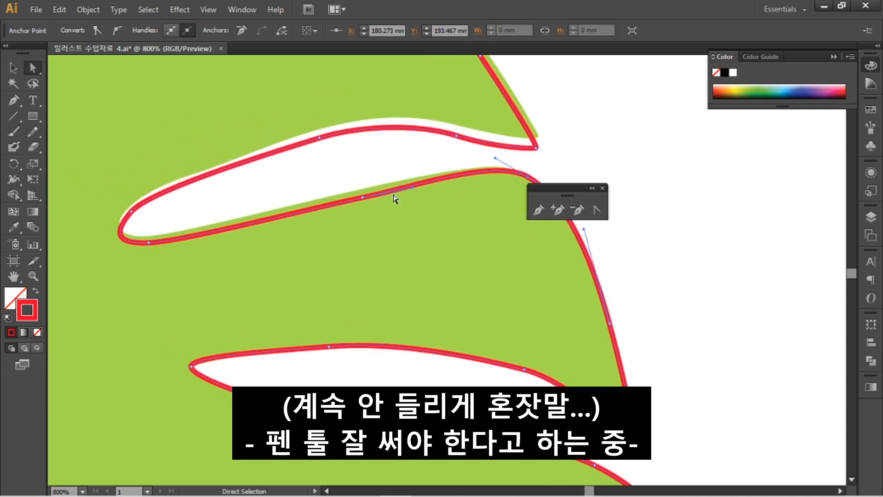
drag(363, 197, 362, 197)
drag(359, 228, 476, 228)
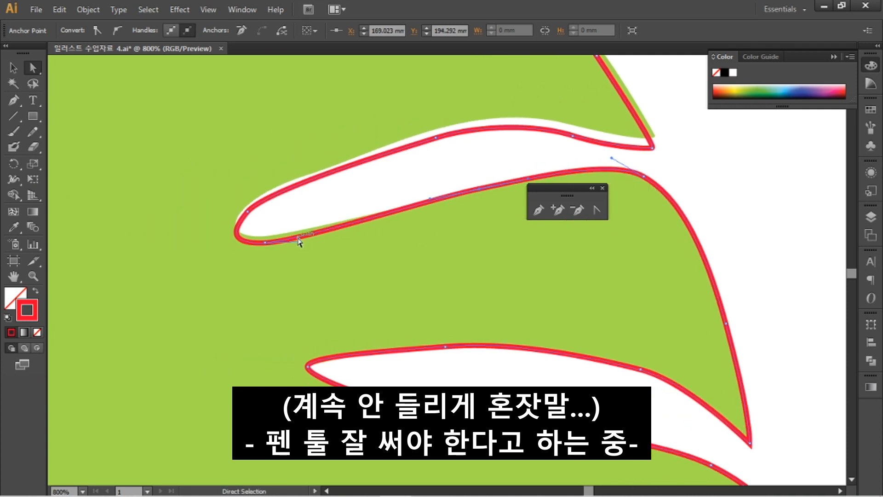
Fit the inner tip and upper edge of the uppermost right notch to the light green leaf by moving their anchors
drag(267, 243, 246, 209)
click(428, 144)
click(440, 140)
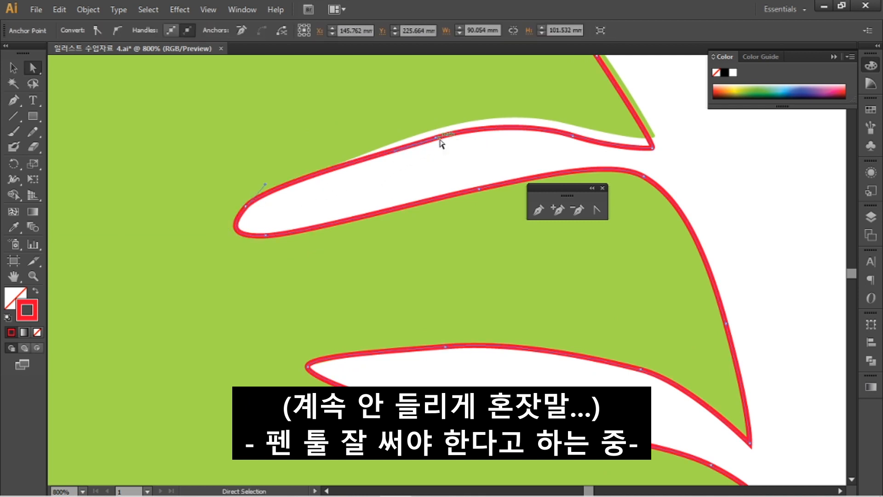
drag(439, 140, 435, 131)
key(space)
drag(487, 171, 367, 206)
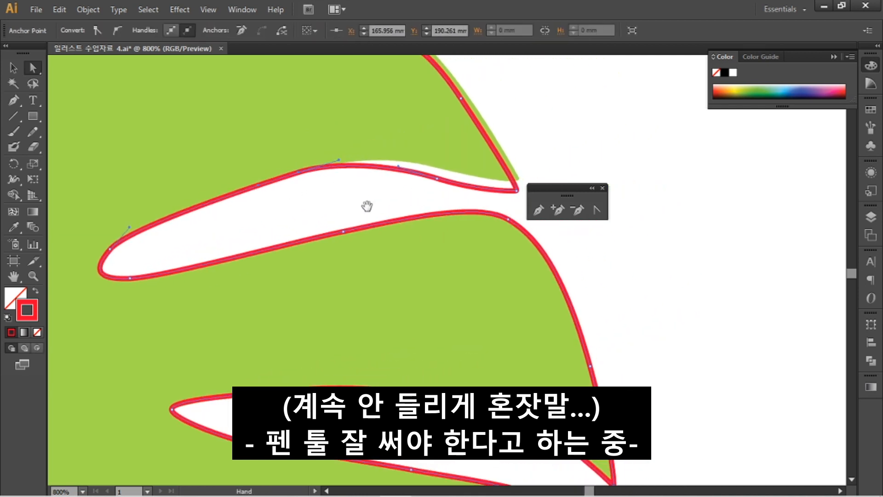
drag(437, 178, 469, 282)
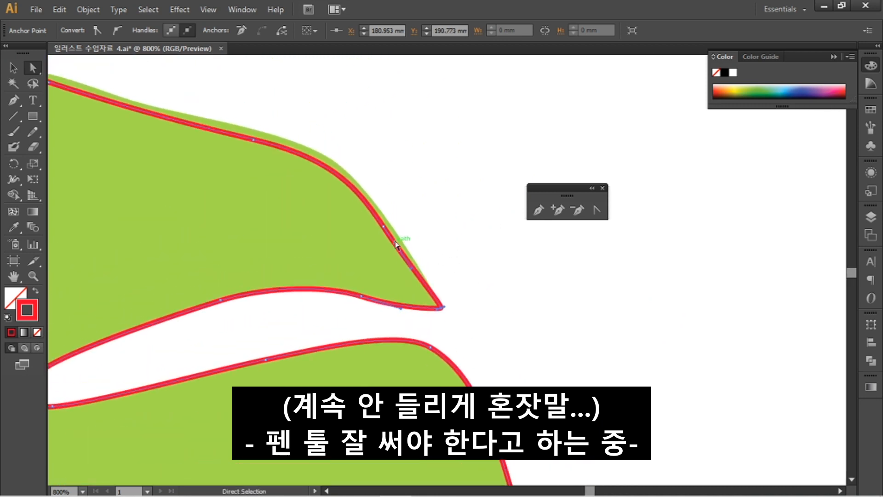
Move the anchors along the outer edge of the top right lobe outward onto the light green leaf's edge
drag(385, 232, 390, 223)
drag(426, 195, 547, 256)
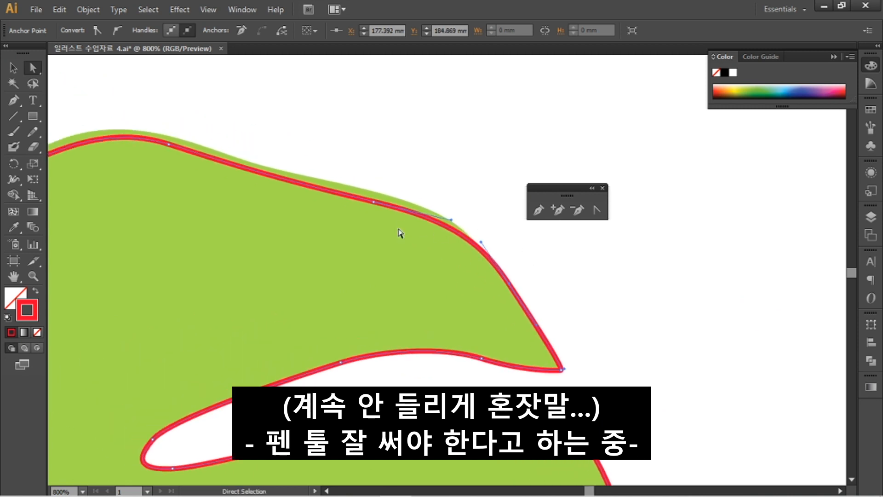
drag(372, 203, 381, 190)
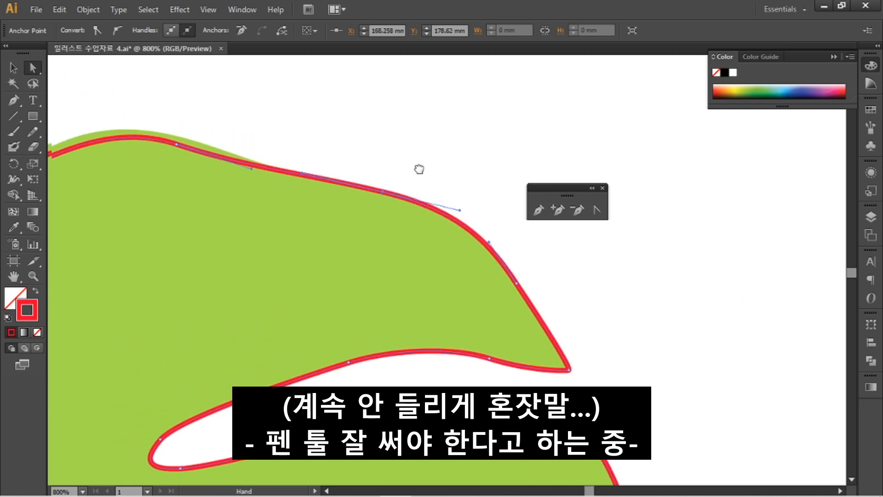
drag(285, 149, 475, 239)
drag(364, 236, 363, 229)
drag(390, 193, 426, 247)
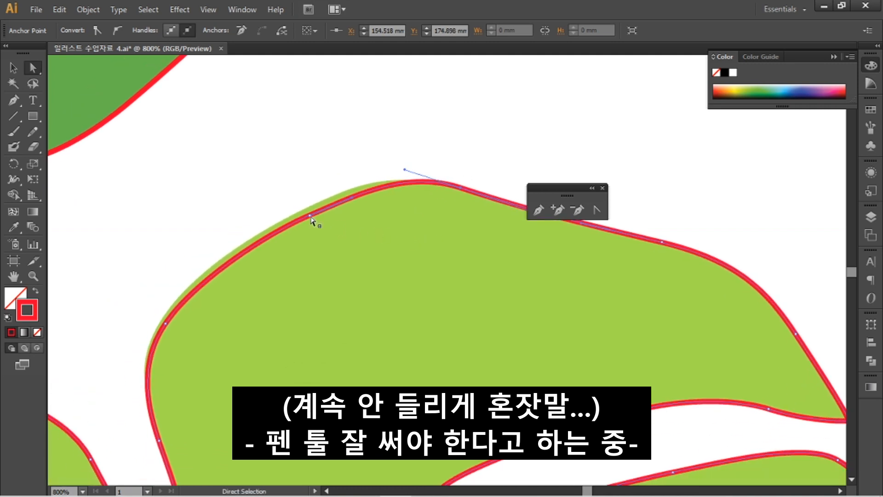
Refit the upper-left curve of the top right lobe so the outline follows the light green edge
drag(310, 218, 301, 202)
click(282, 201)
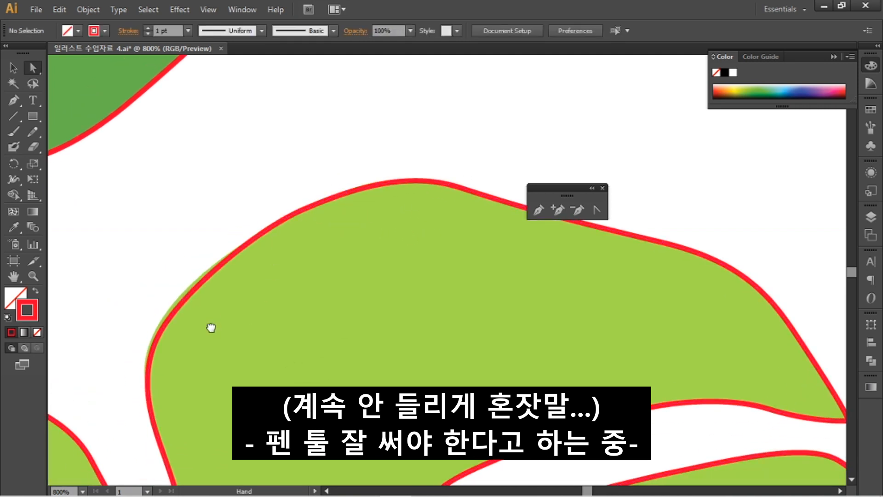
drag(212, 327, 224, 242)
click(217, 201)
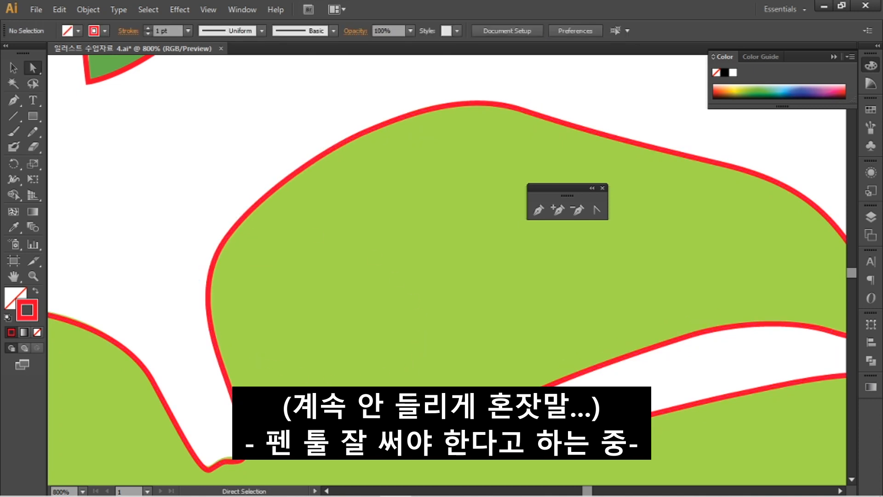
Select both leaf outlines and swap their red stroke colour with the empty fill
key(ctrl+equal)
drag(368, 307, 396, 295)
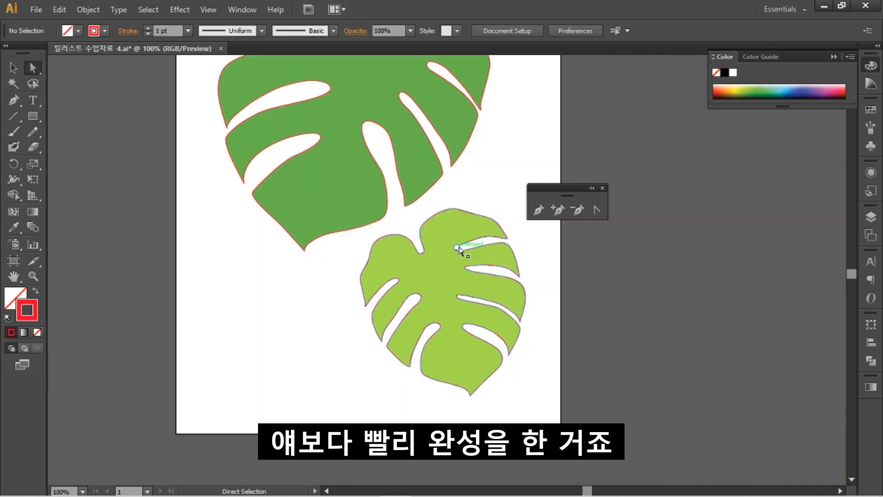
drag(509, 277, 356, 267)
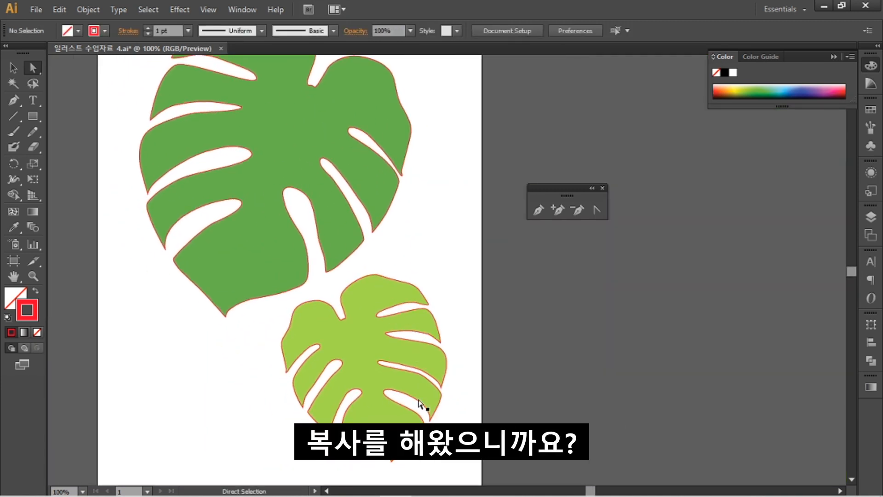
key(v)
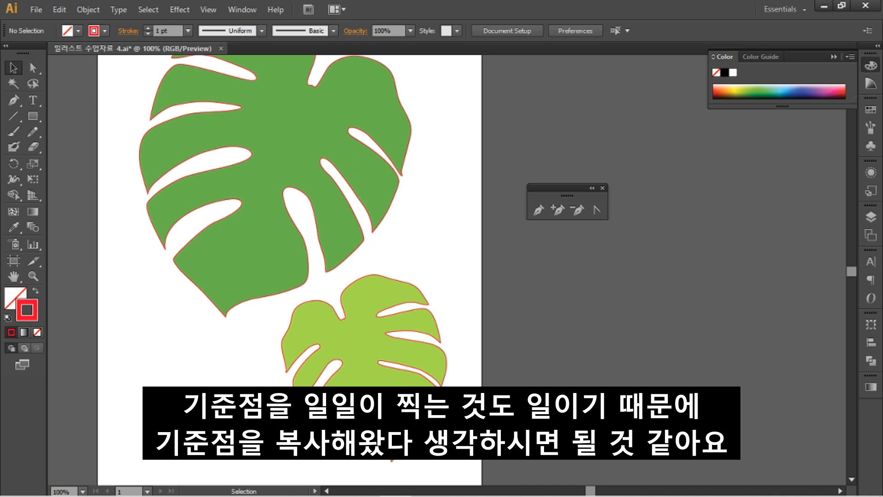
key(ctrl+minus)
key(ctrl+a)
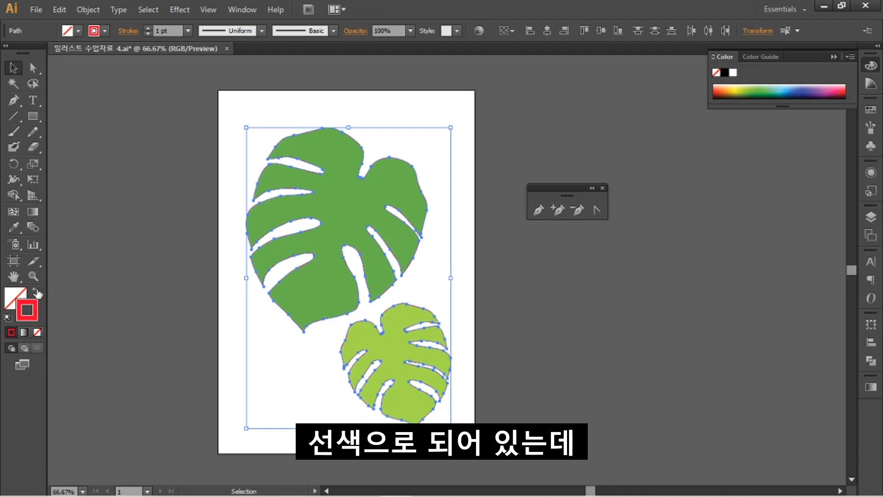
click(36, 292)
Change the fill of both leaves to dark green 117000 and deselect them
double_click(18, 301)
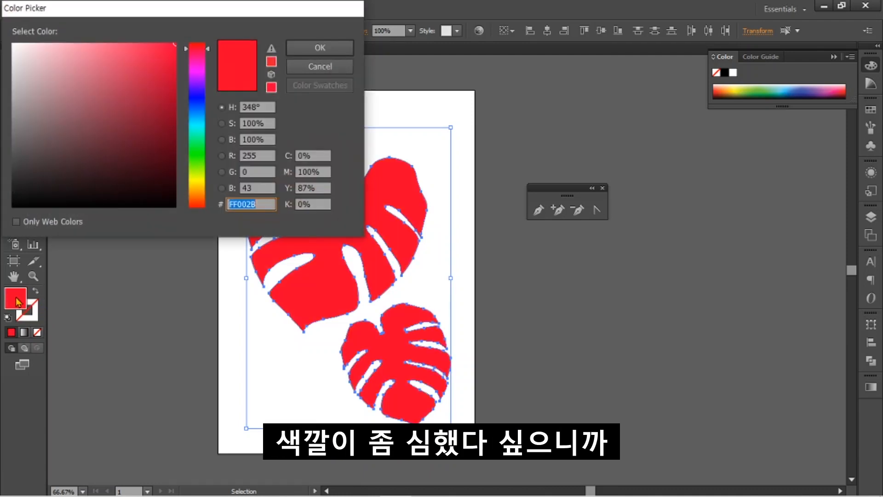
drag(191, 99, 189, 157)
drag(156, 131, 179, 134)
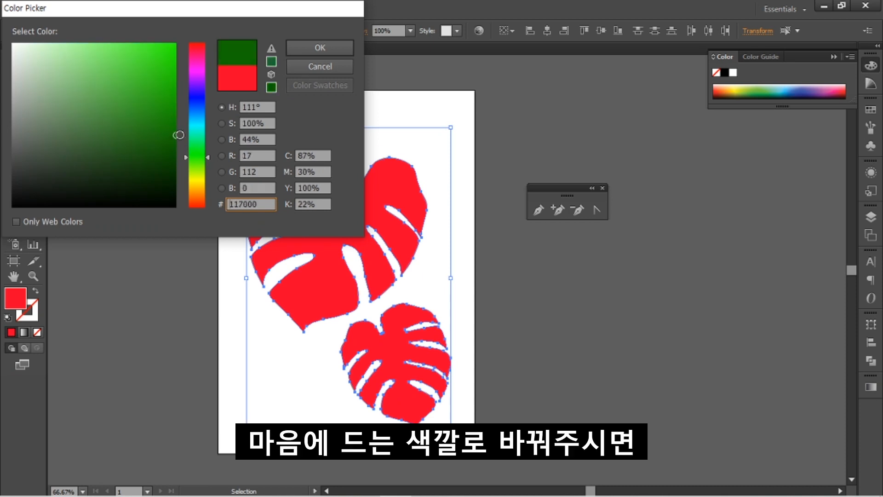
click(313, 53)
click(505, 306)
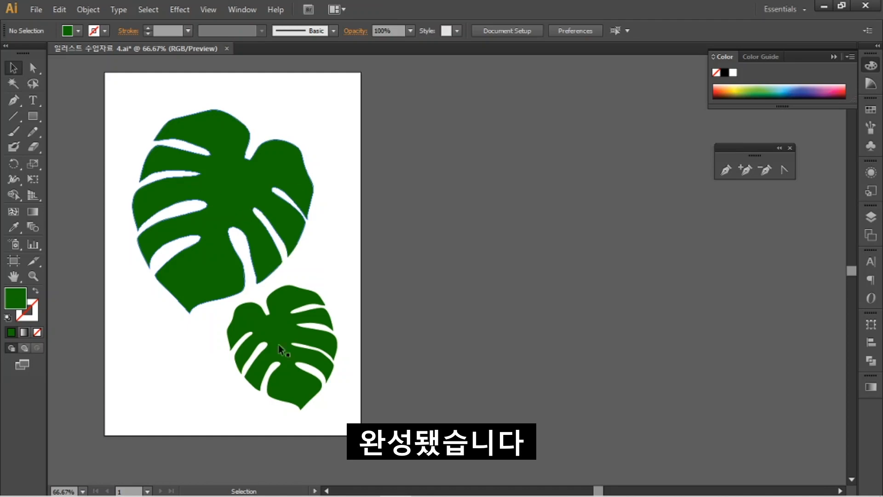
click(344, 272)
drag(344, 272, 546, 316)
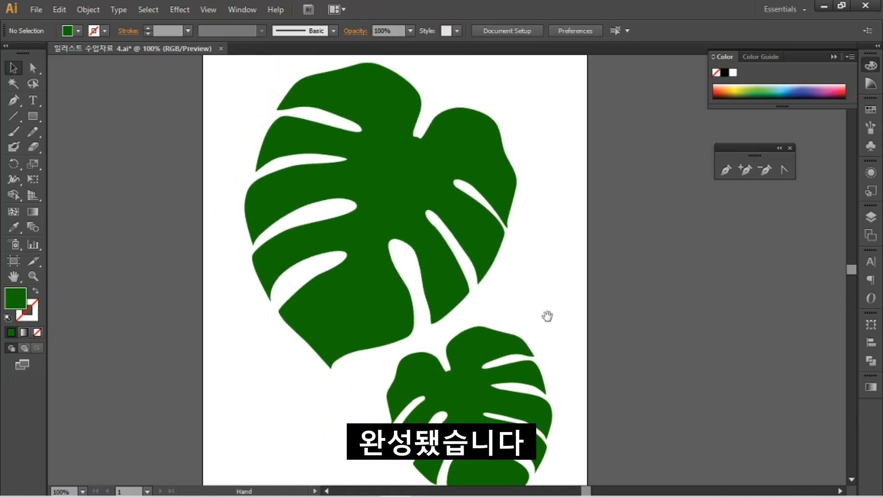
alt+click(477, 316)
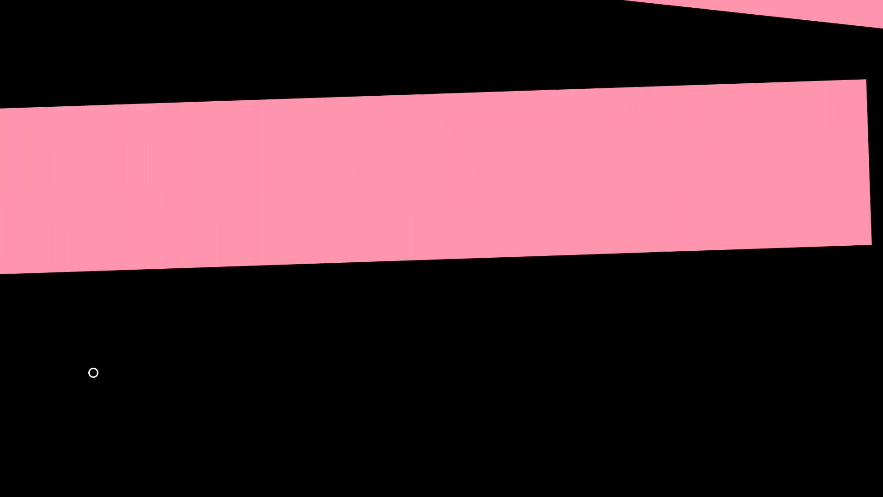